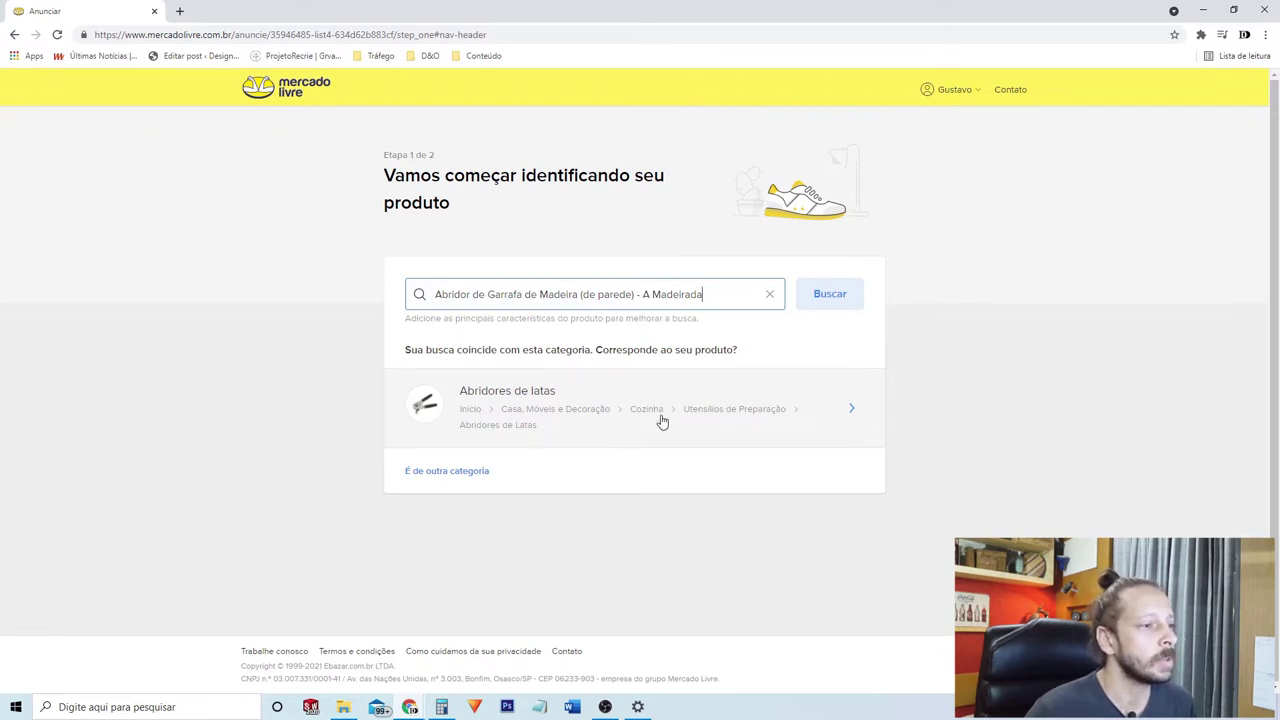
- Open the suggested Abridores de latas category and browse the top-level category list for alternatives
click(545, 414)
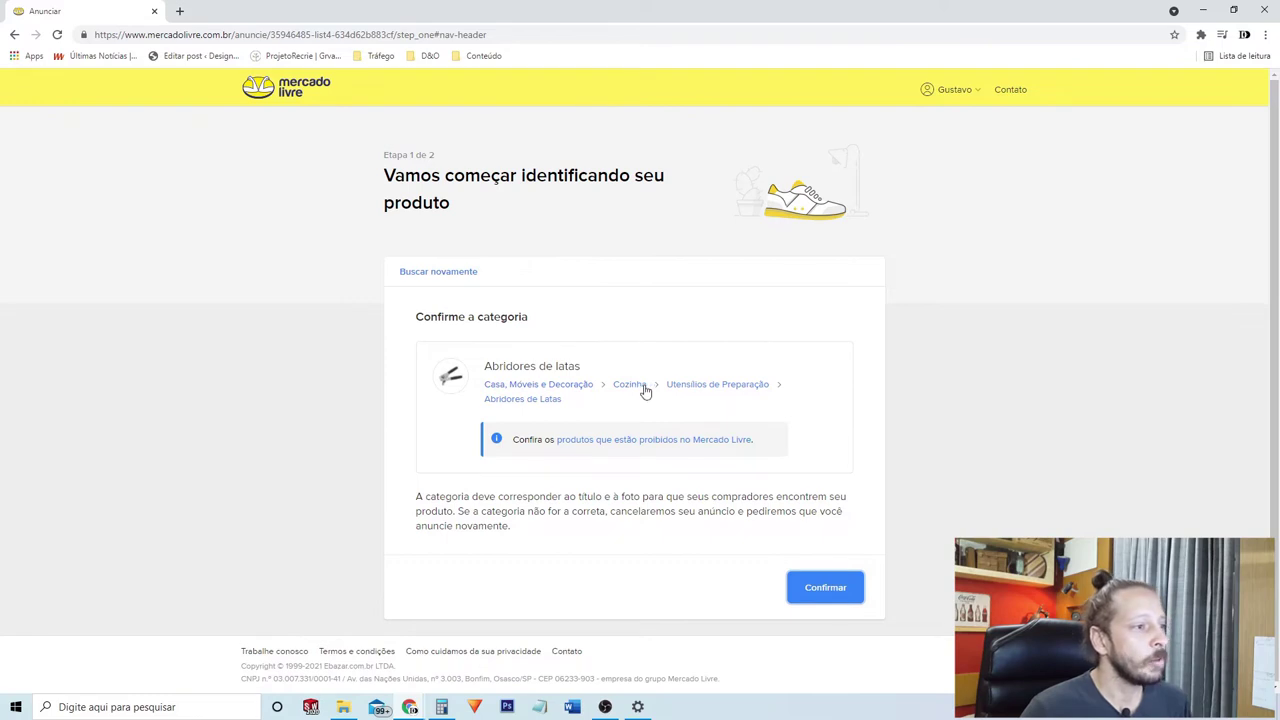
click(579, 389)
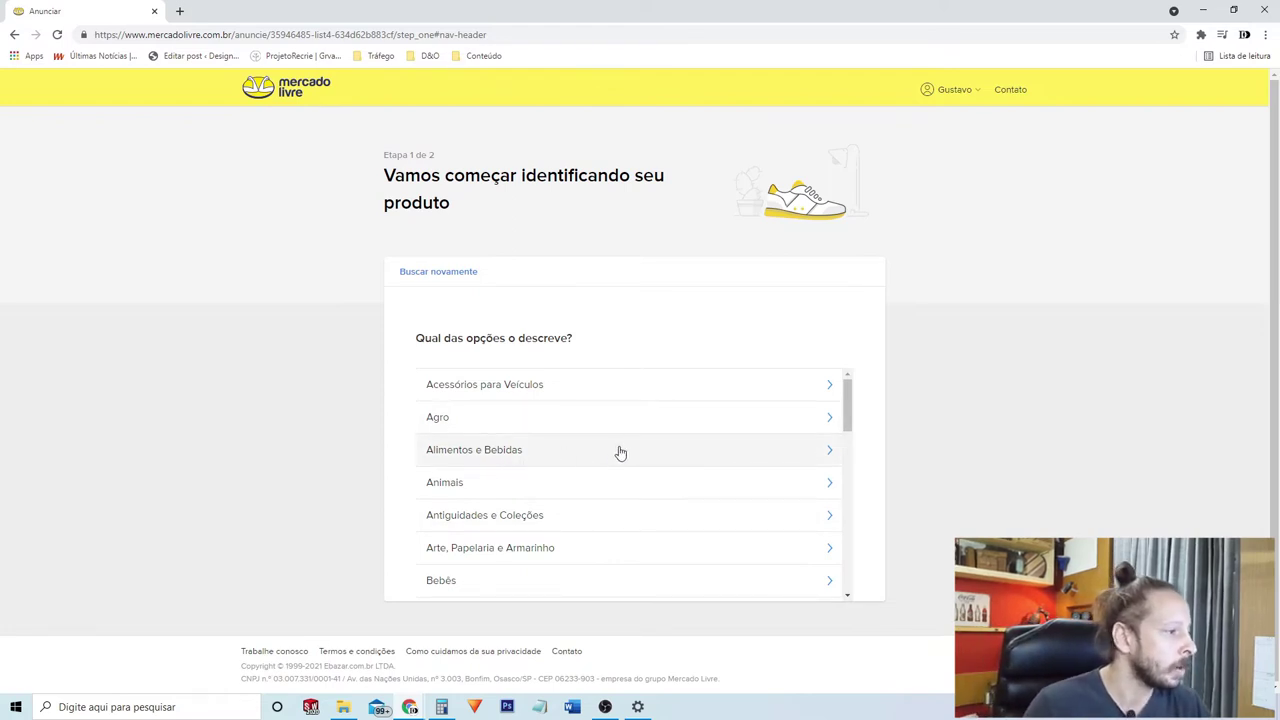
scroll(620, 453, down, 1)
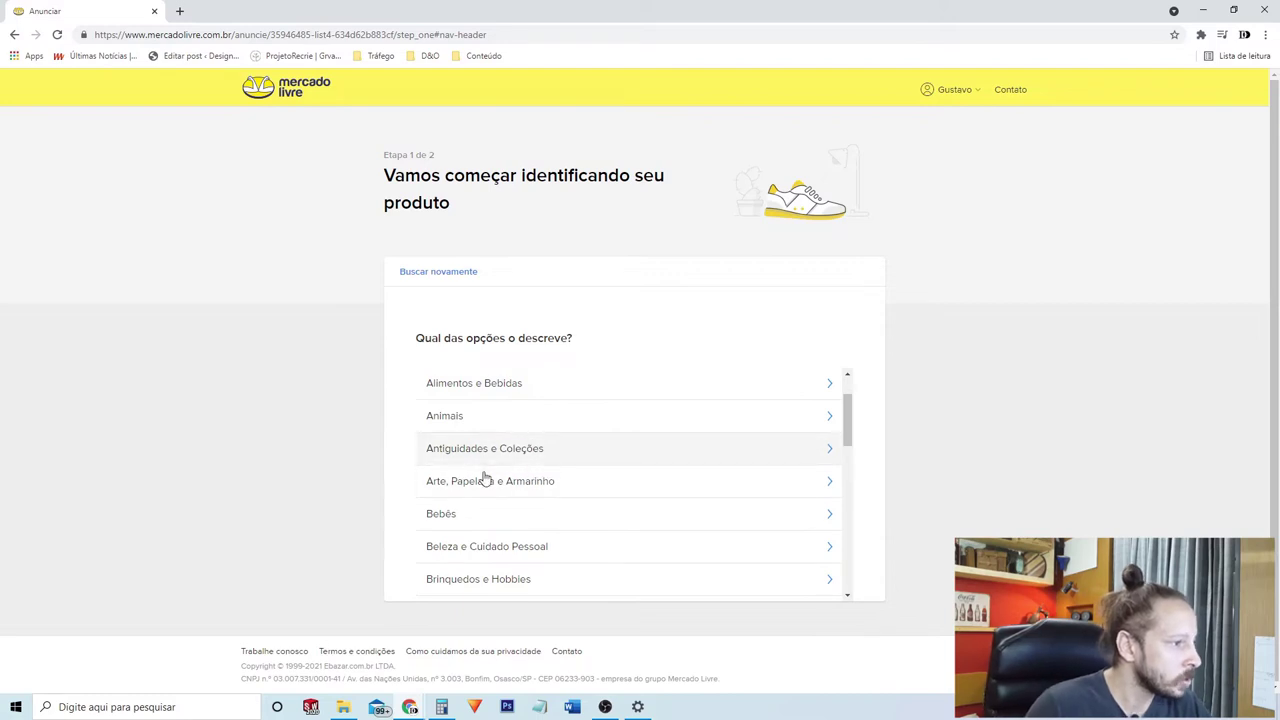
scroll(571, 505, down, 2)
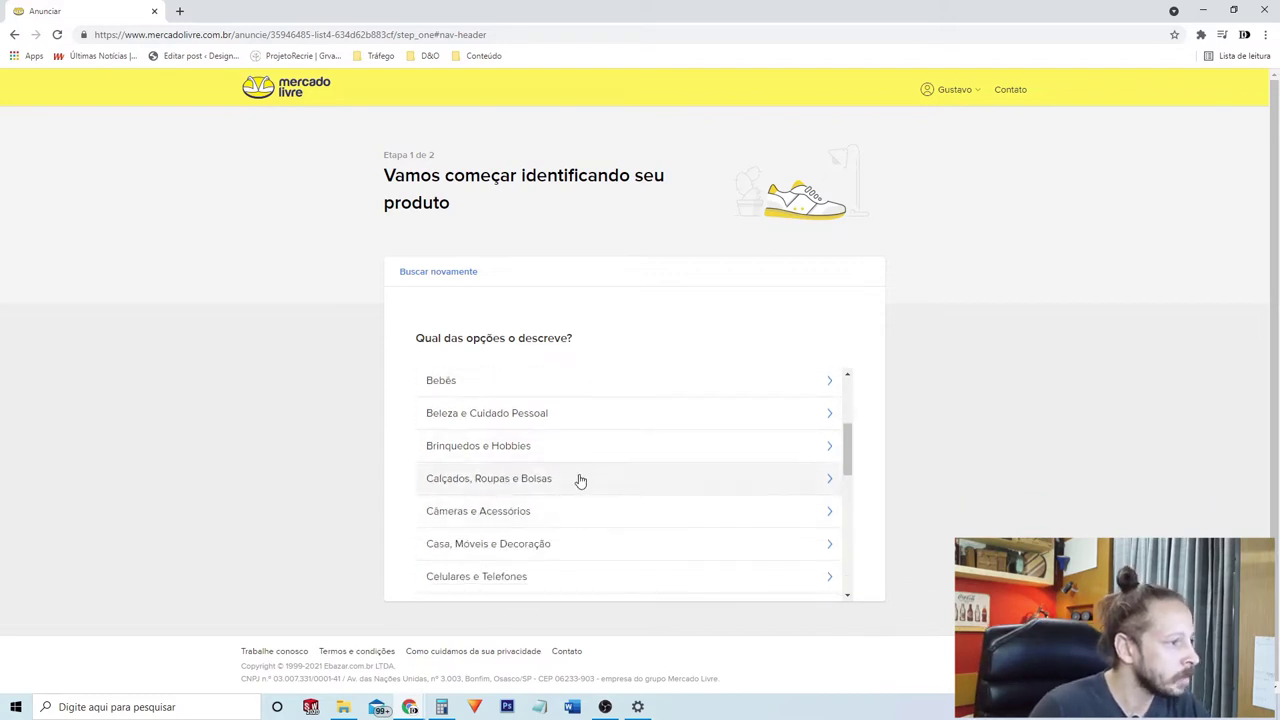
scroll(612, 483, down, 1)
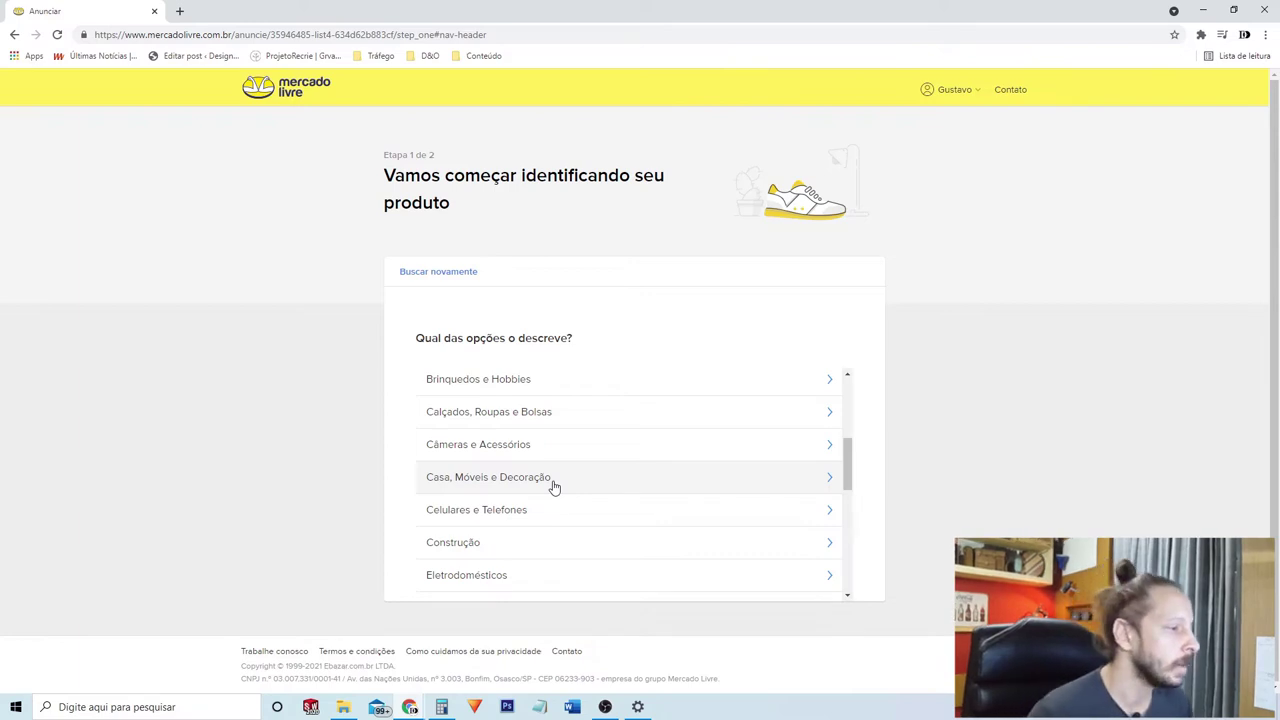
scroll(553, 487, up, 3)
scroll(529, 490, down, 1)
scroll(520, 460, up, 1)
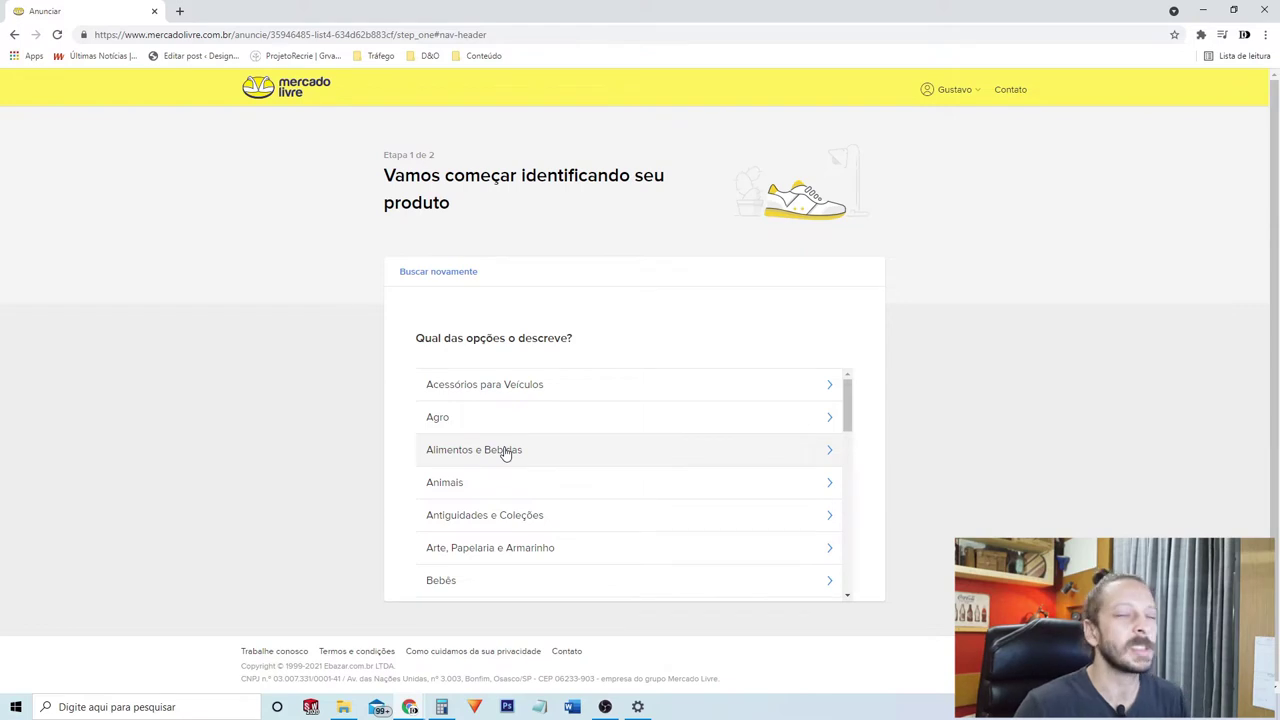
- Choose the category Alimentos e Bebidas > Bebidas > Cervejas for the product and confirm it
click(500, 451)
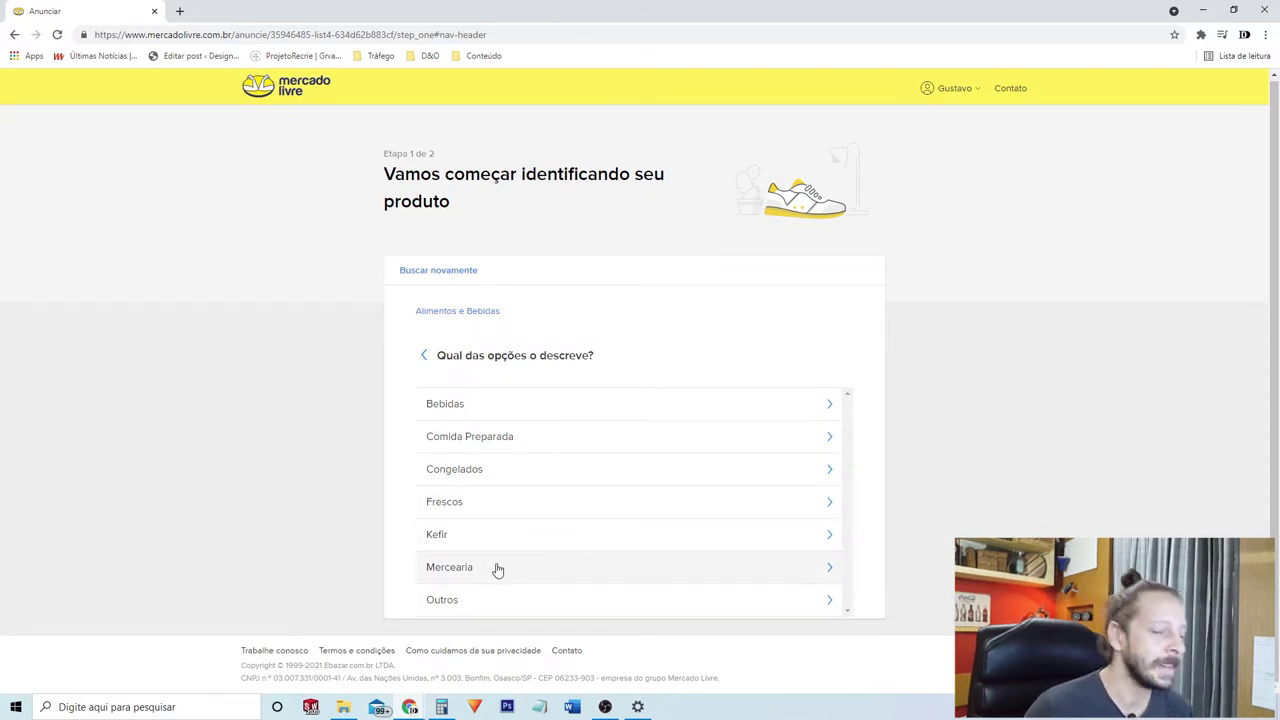
click(471, 404)
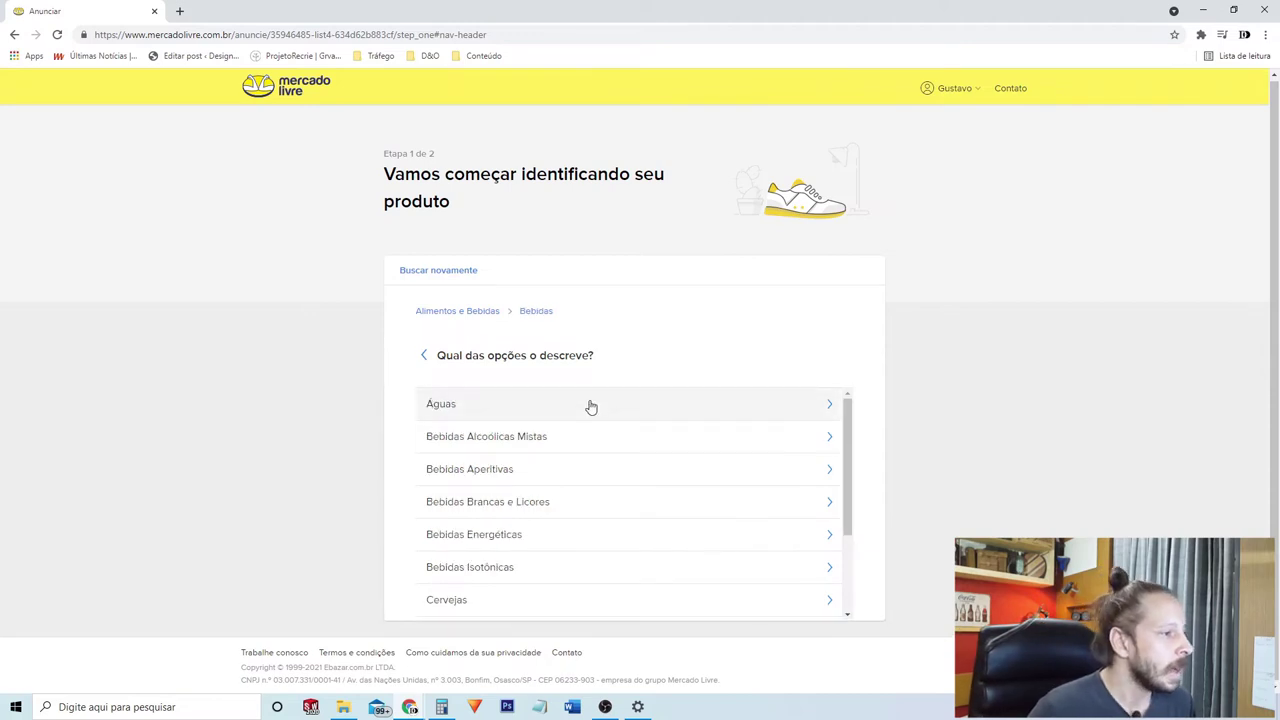
scroll(538, 445, down, 1)
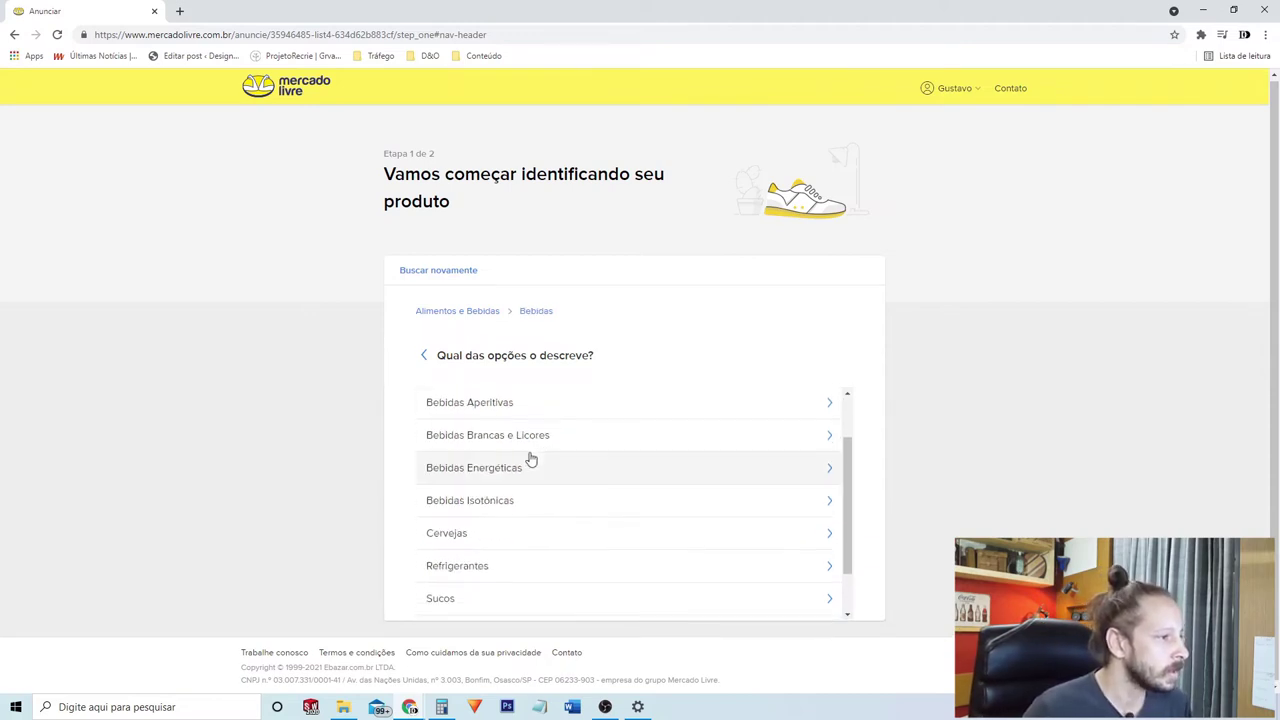
click(503, 534)
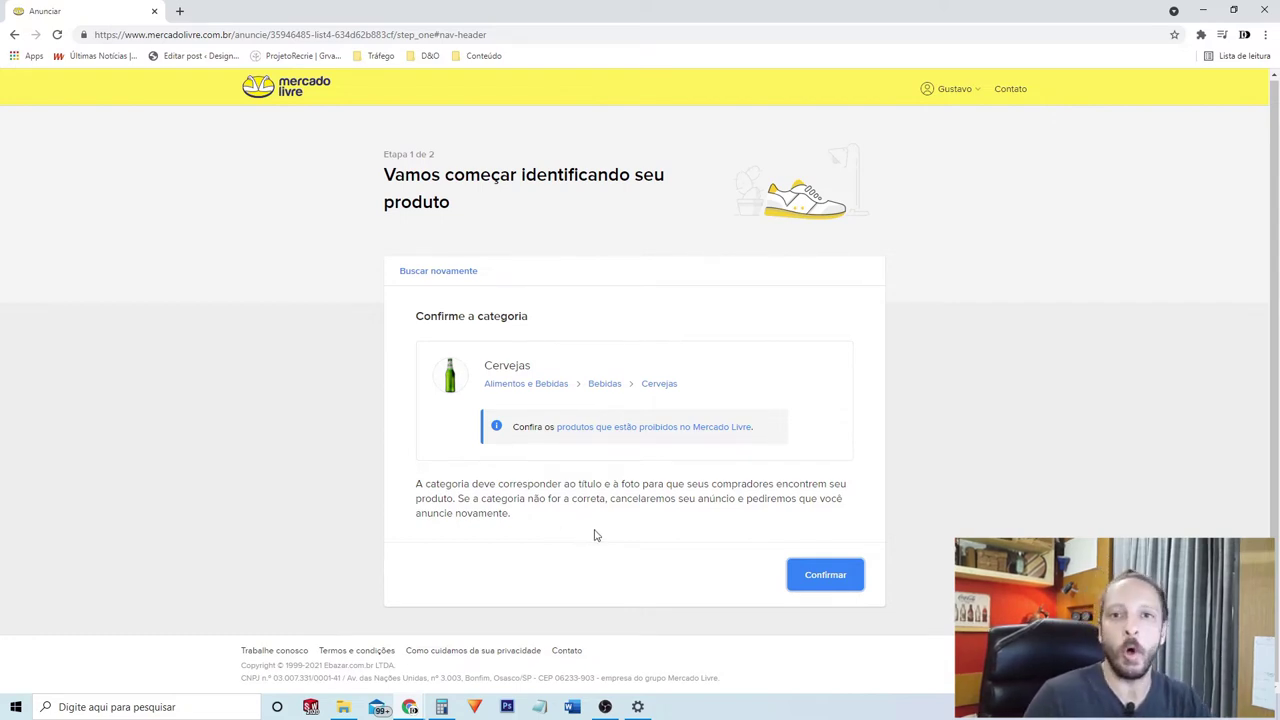
click(823, 578)
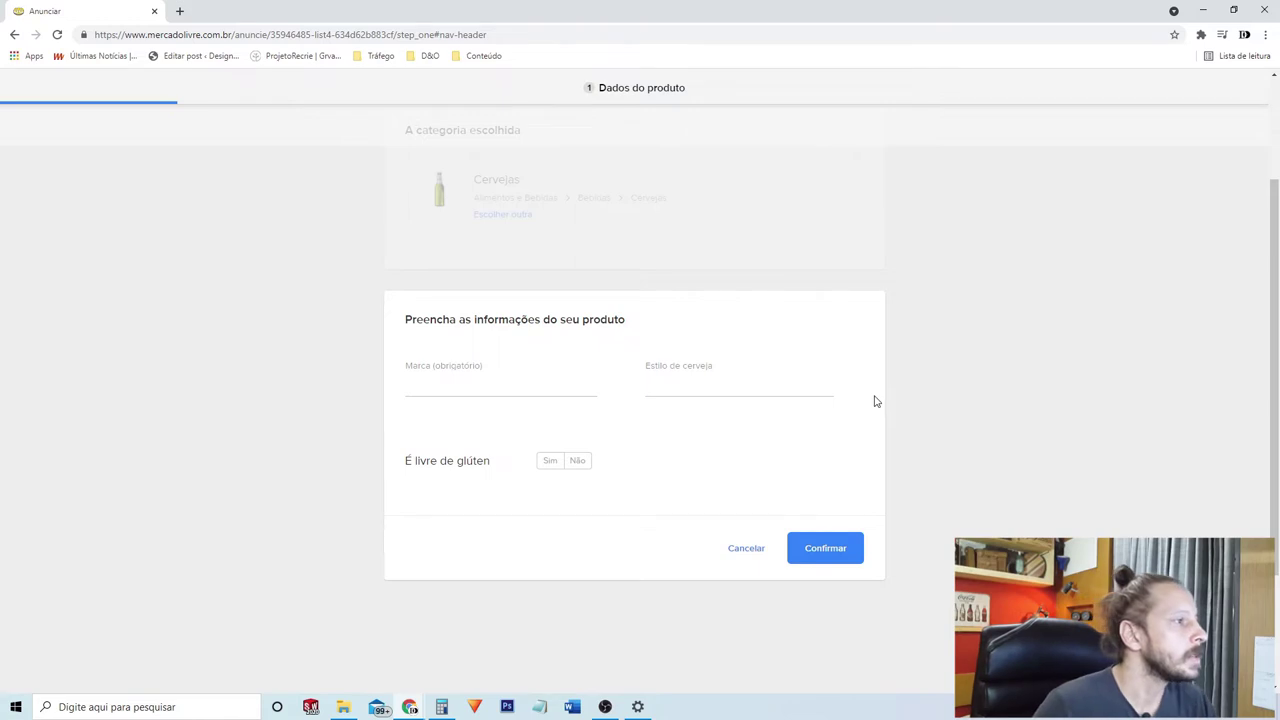
- Examine the brands offered for the required Marca field of the beer category
click(470, 390)
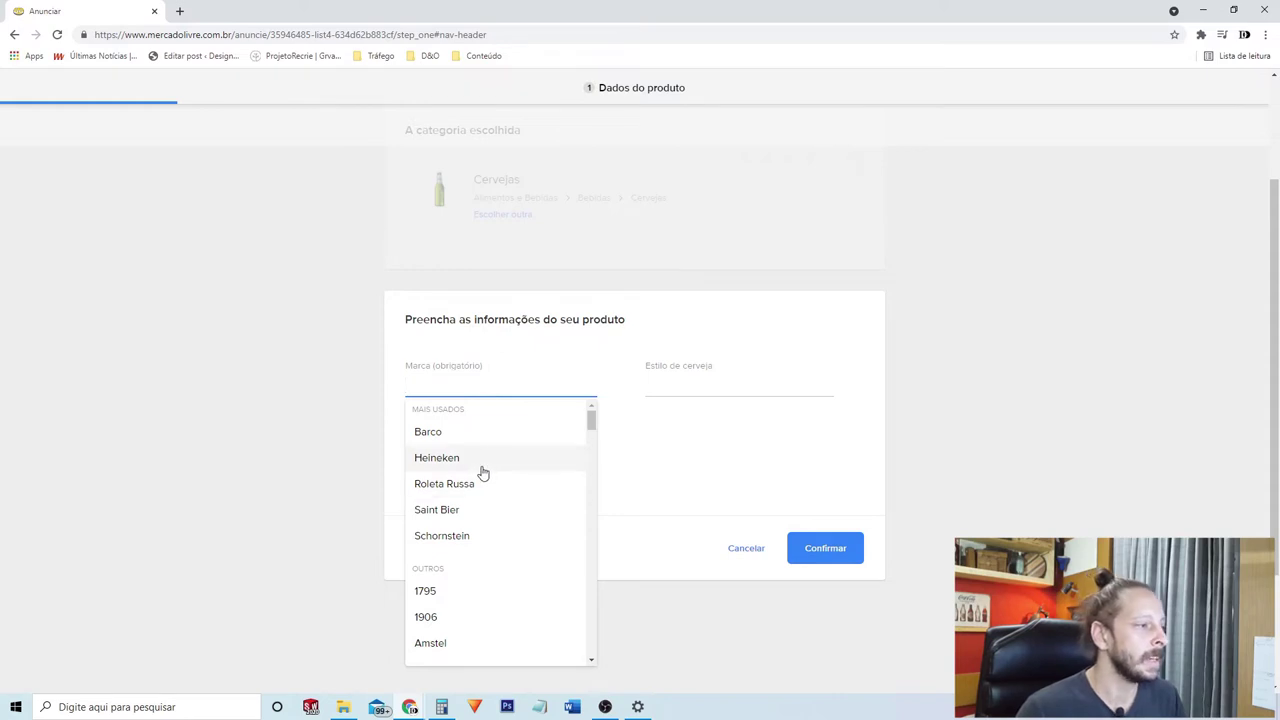
scroll(478, 516, down, 1)
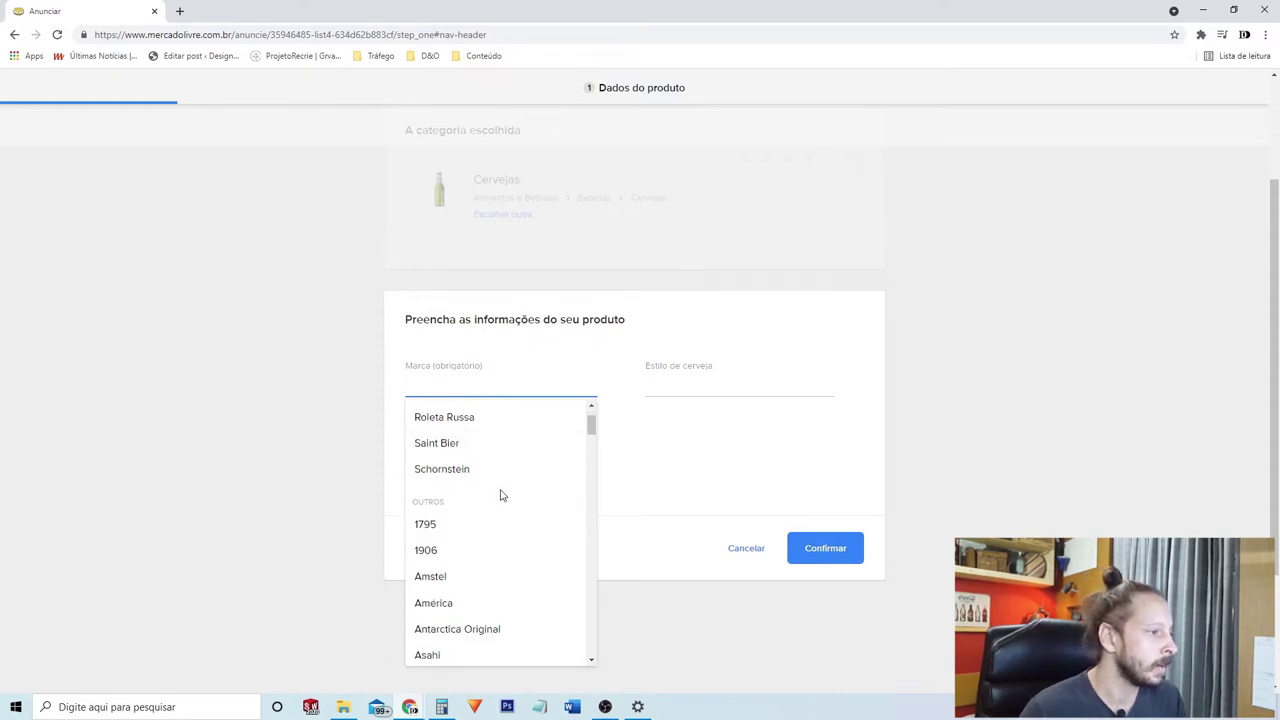
scroll(498, 497, down, 2)
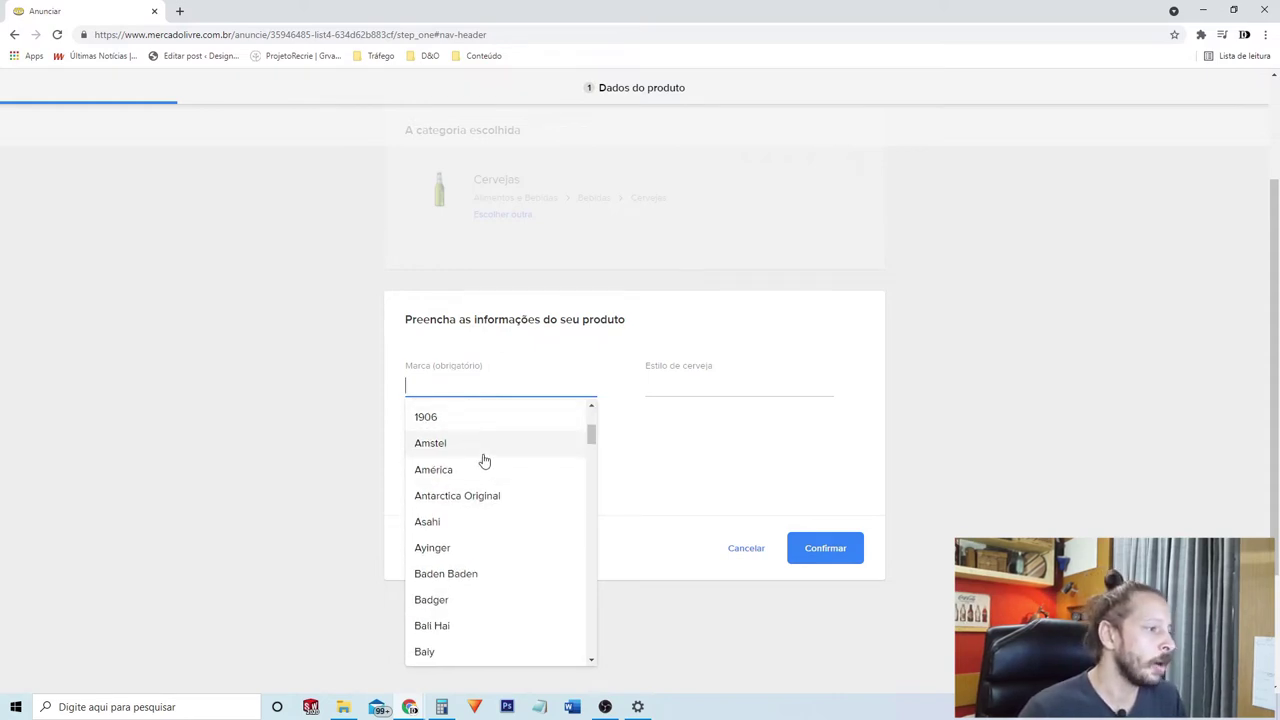
scroll(489, 529, down, 3)
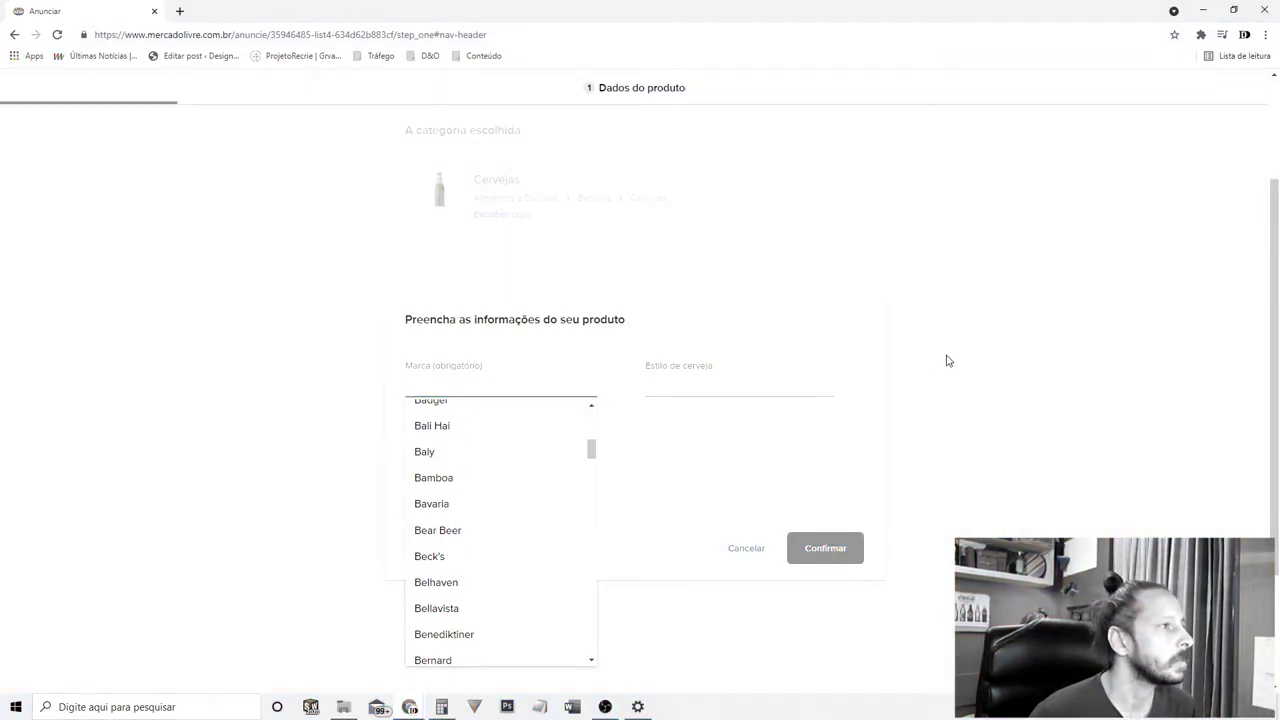
scroll(509, 481, up, 5)
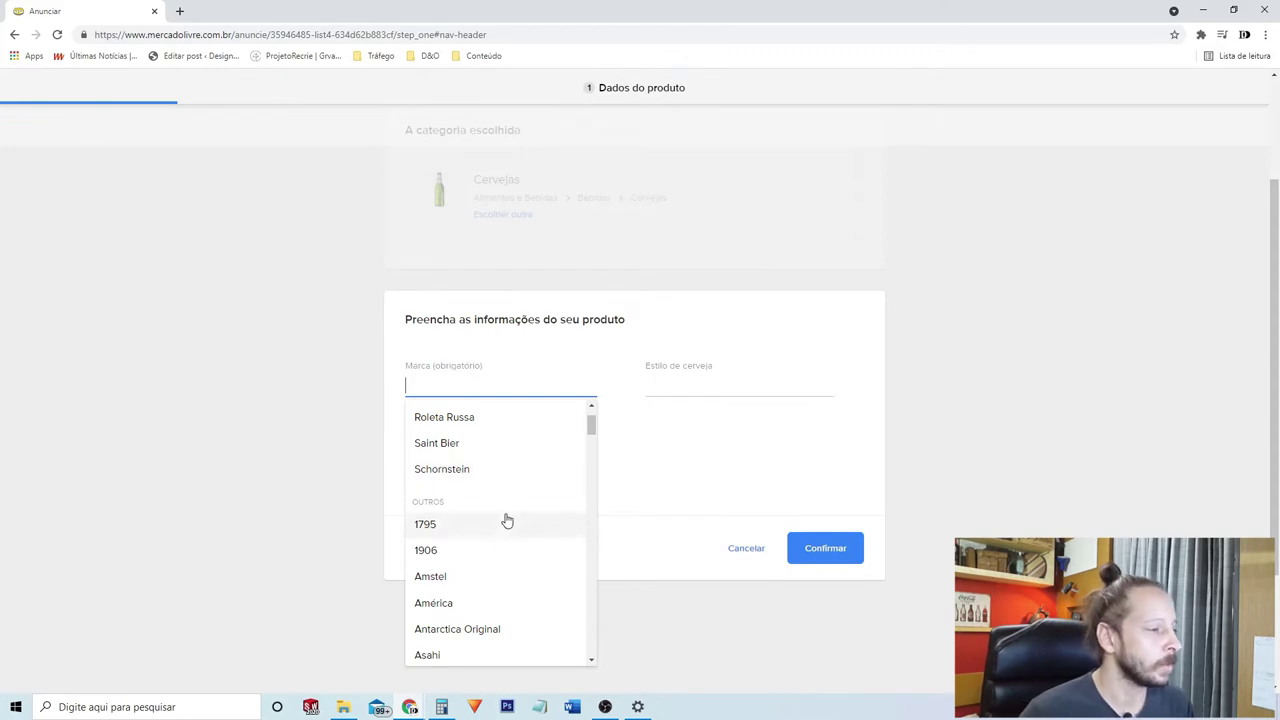
scroll(506, 520, down, 2)
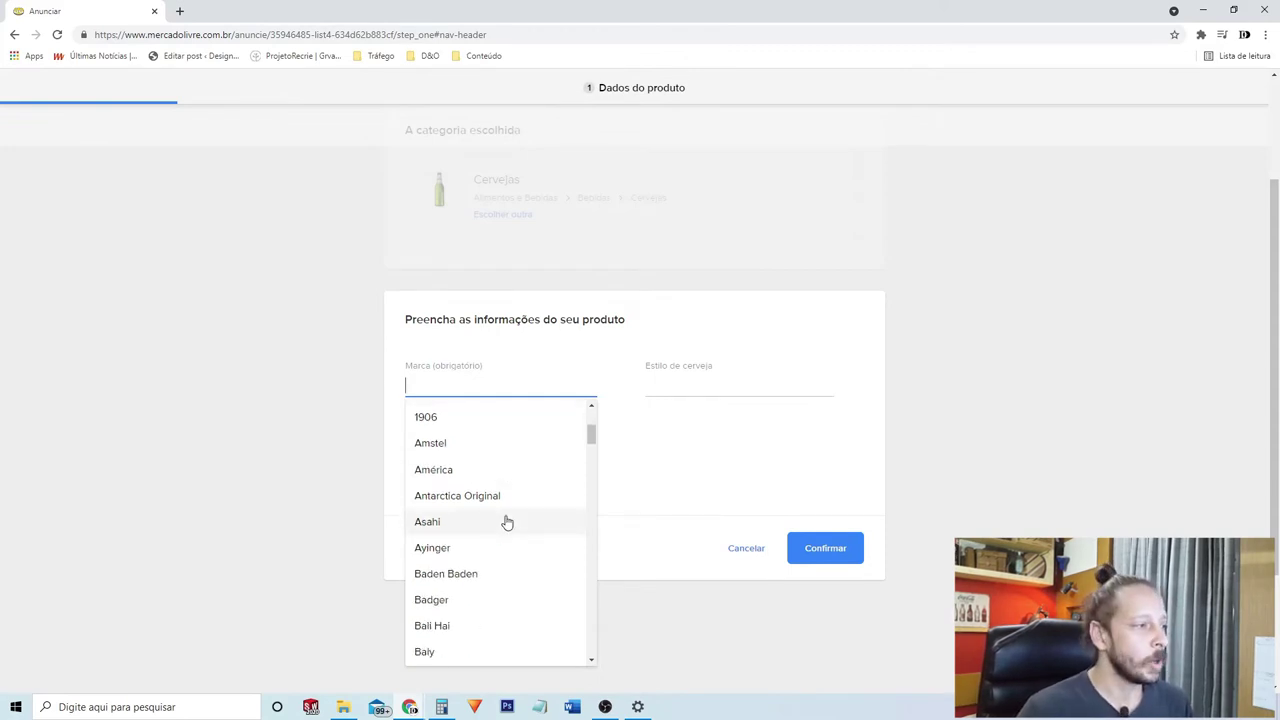
scroll(507, 522, up, 1)
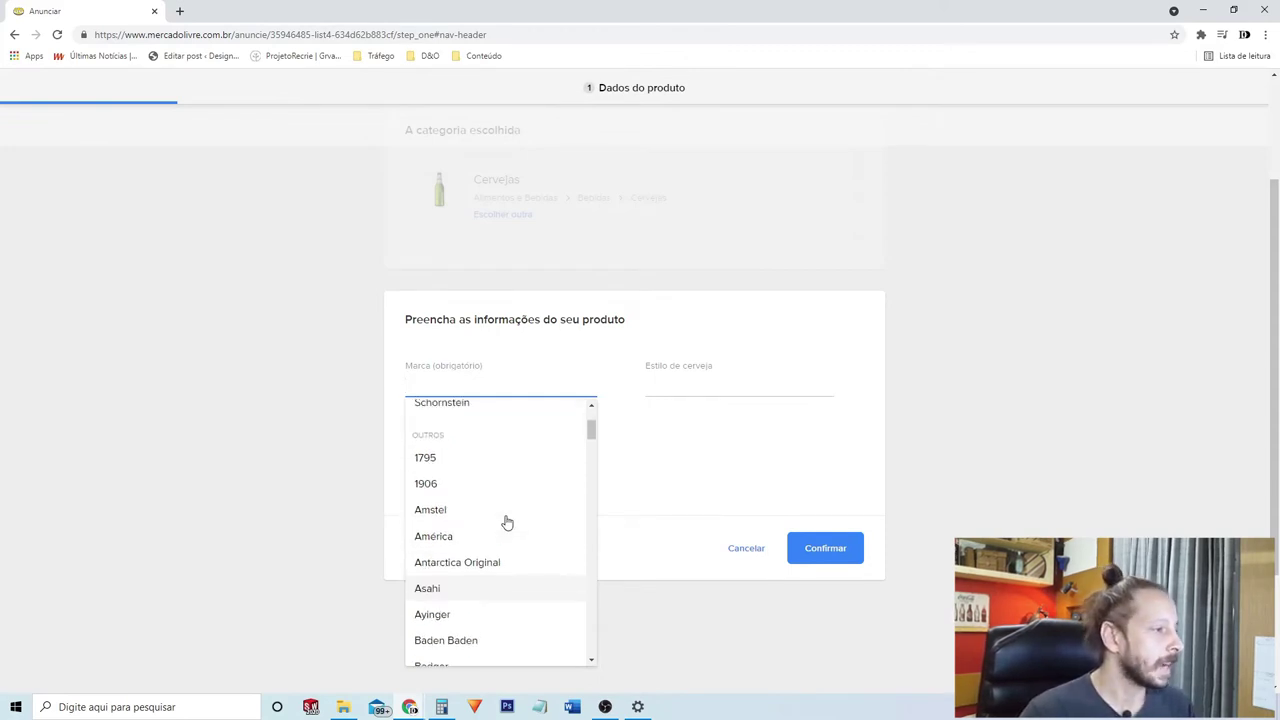
scroll(507, 522, down, 4)
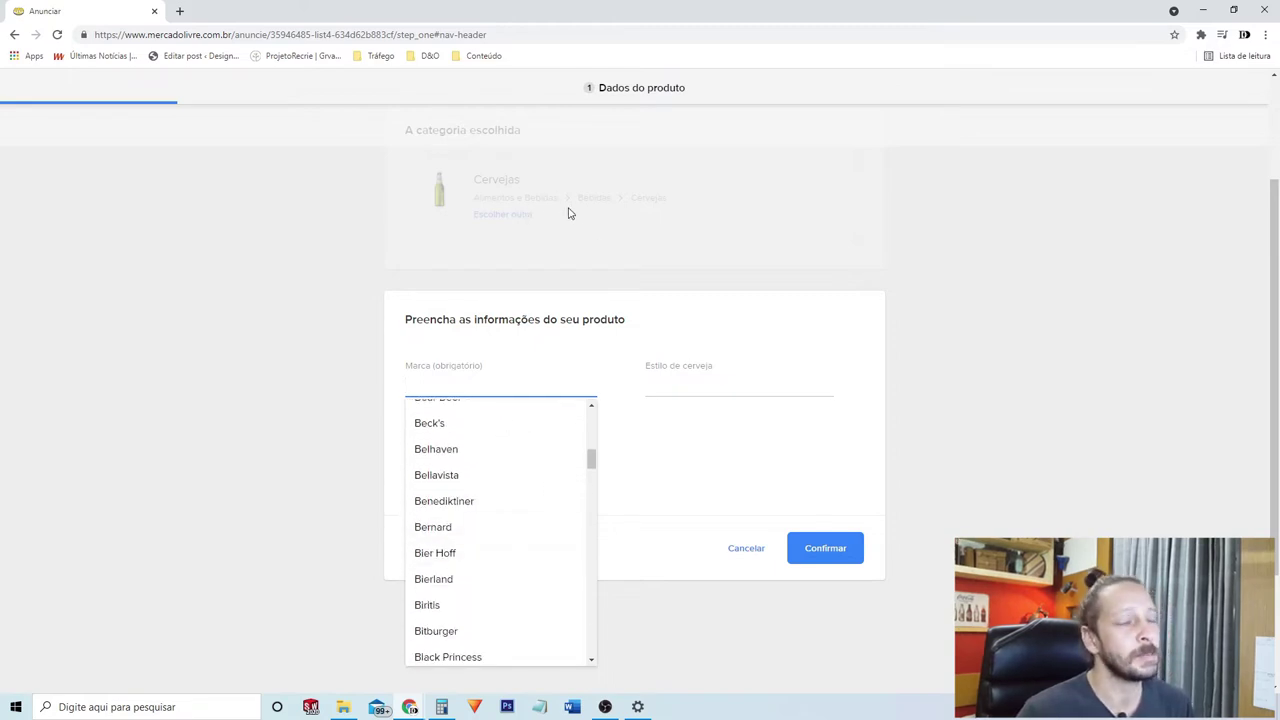
click(533, 231)
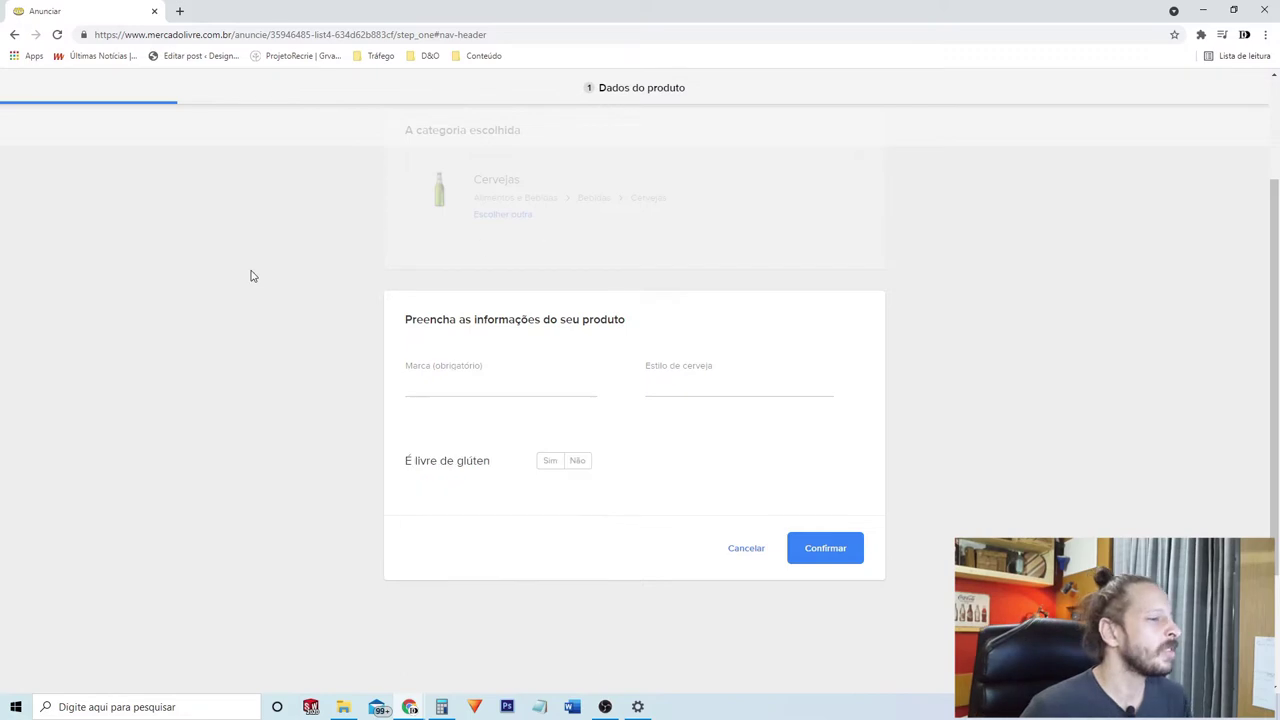
- Cancel the beer product details and restart the category choice from the top level with Casa, Móveis e Decoração
click(746, 548)
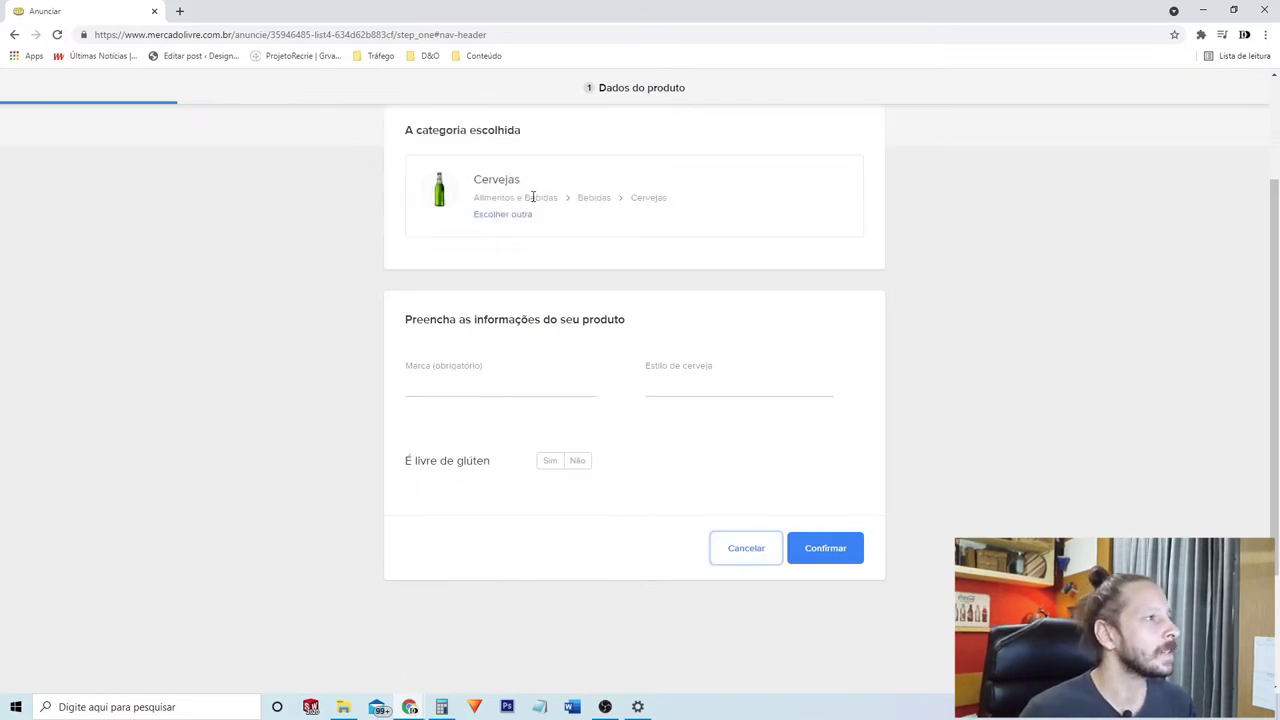
click(503, 215)
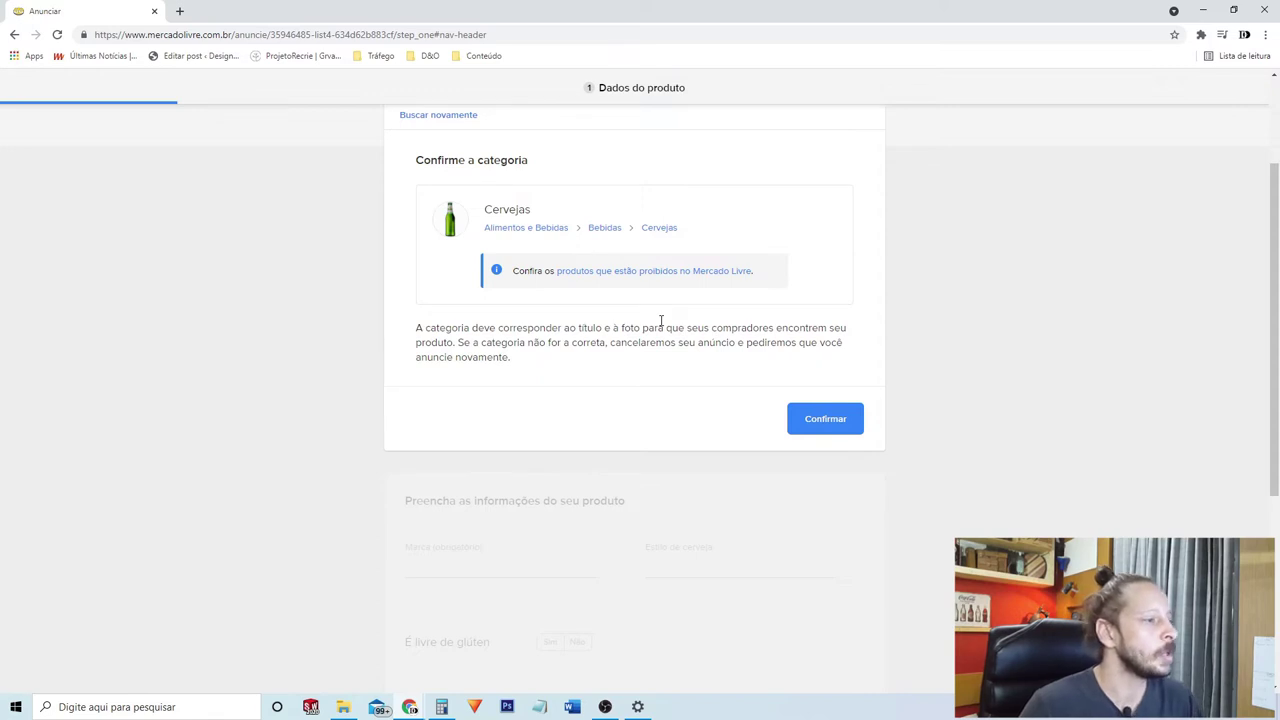
click(505, 230)
scroll(546, 332, down, 5)
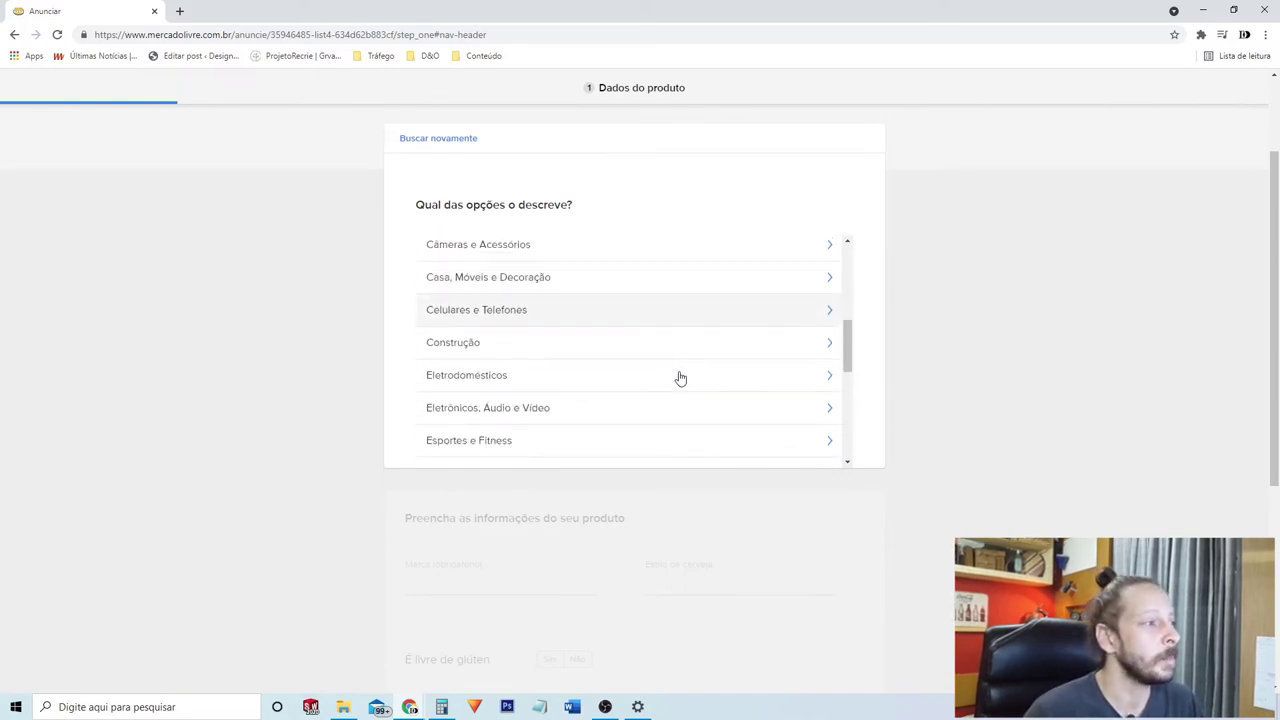
scroll(680, 378, down, 2)
scroll(680, 378, up, 2)
scroll(675, 377, up, 2)
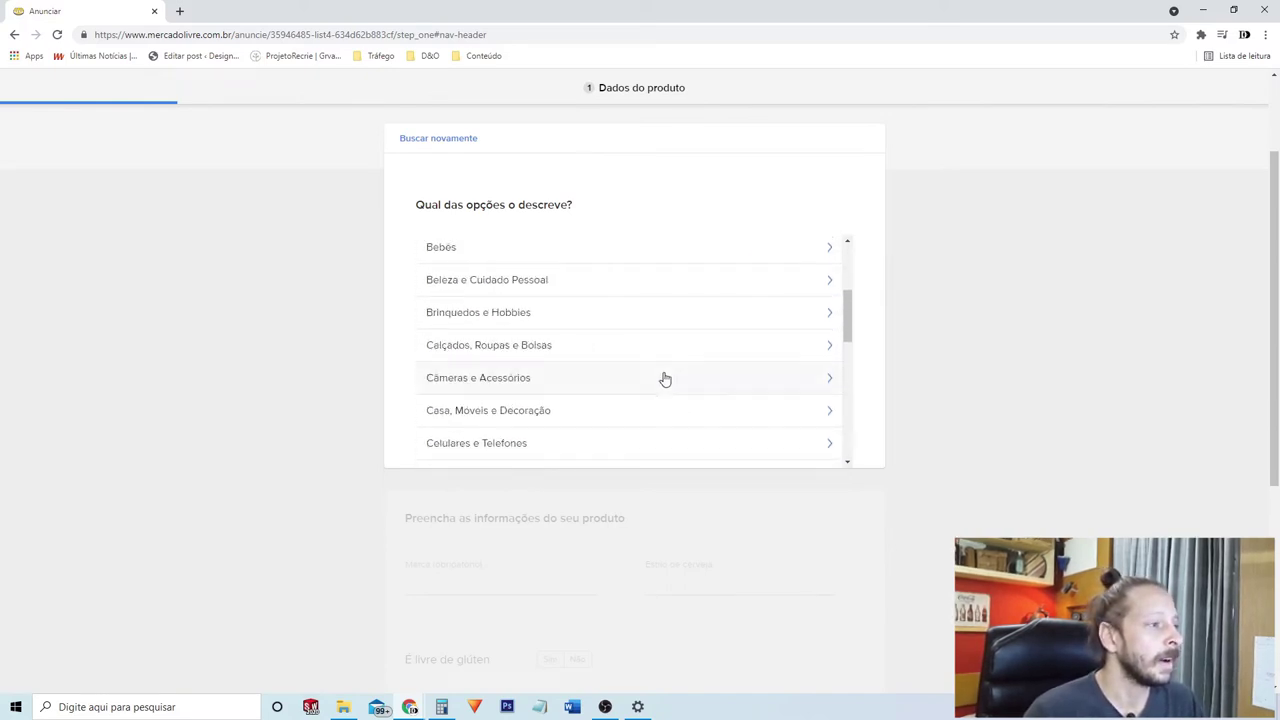
click(547, 411)
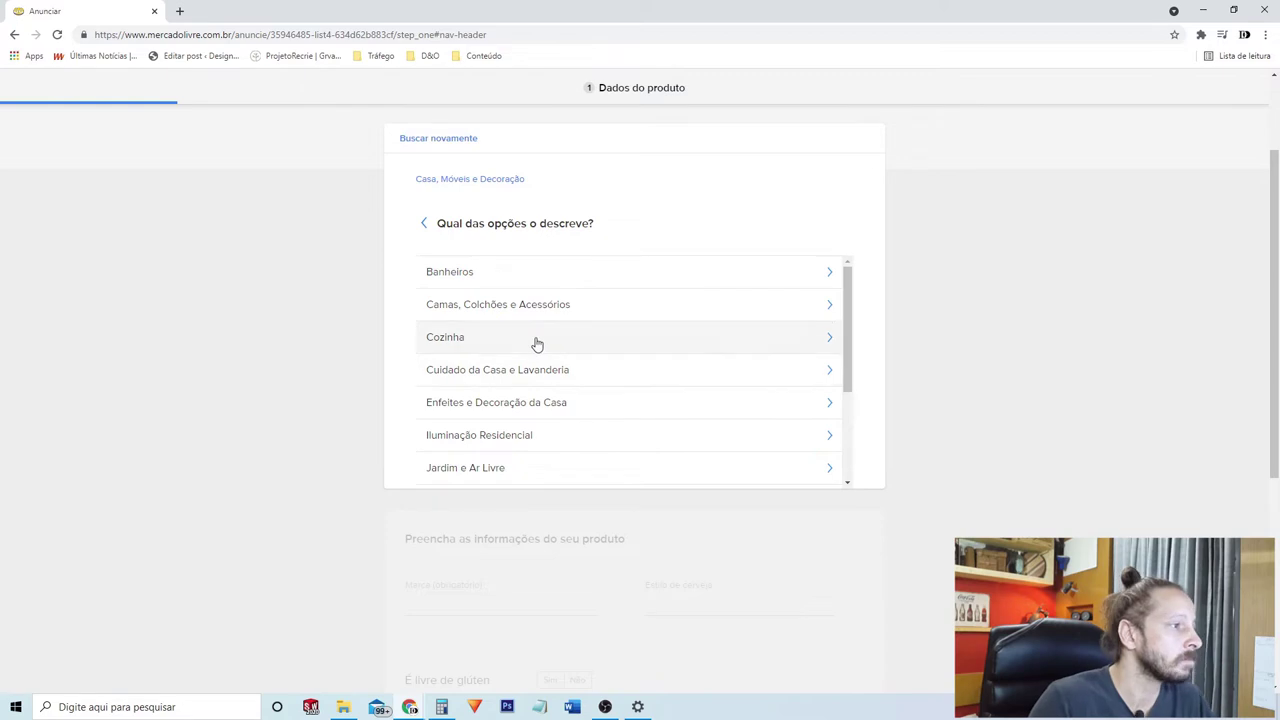
click(528, 408)
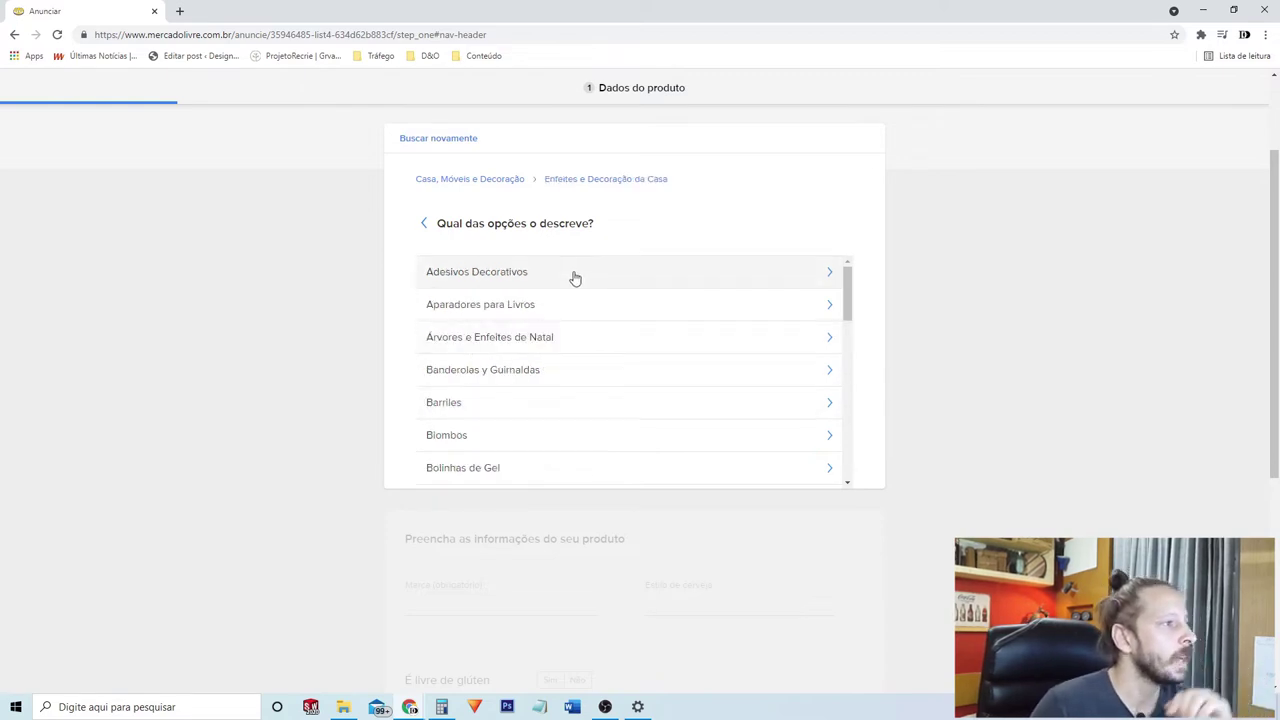
scroll(555, 325, down, 1)
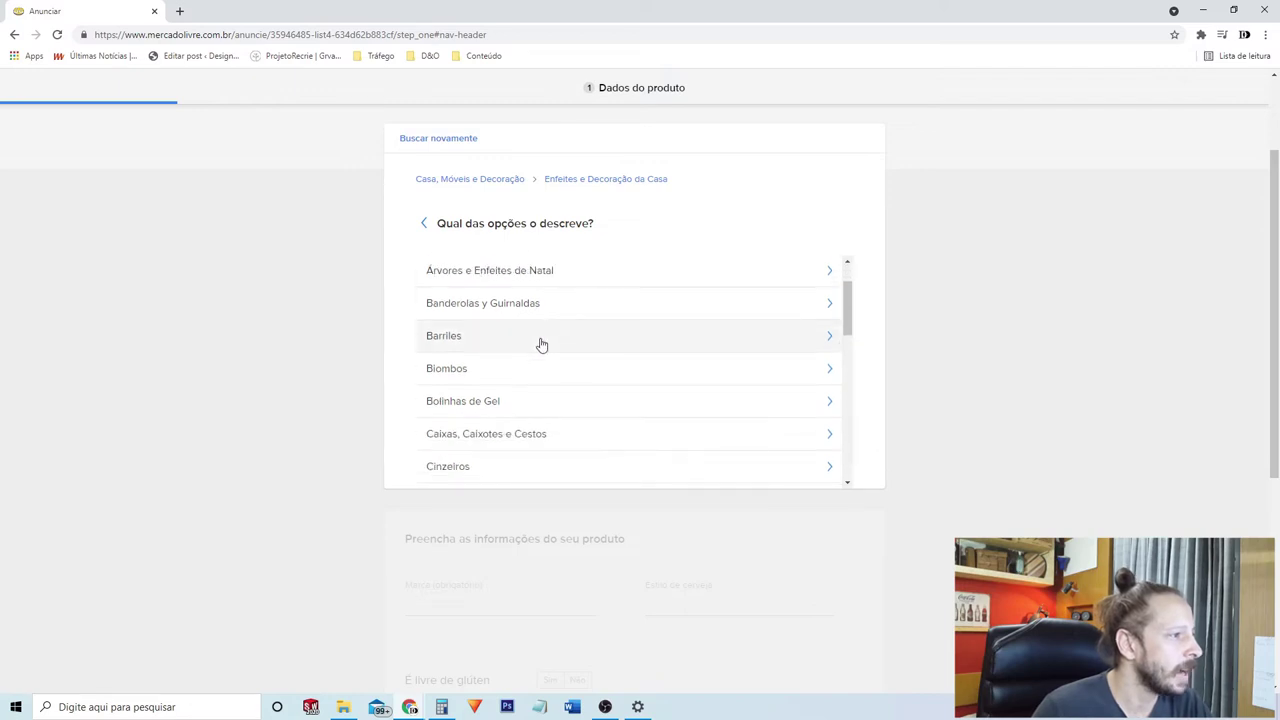
scroll(605, 393, down, 2)
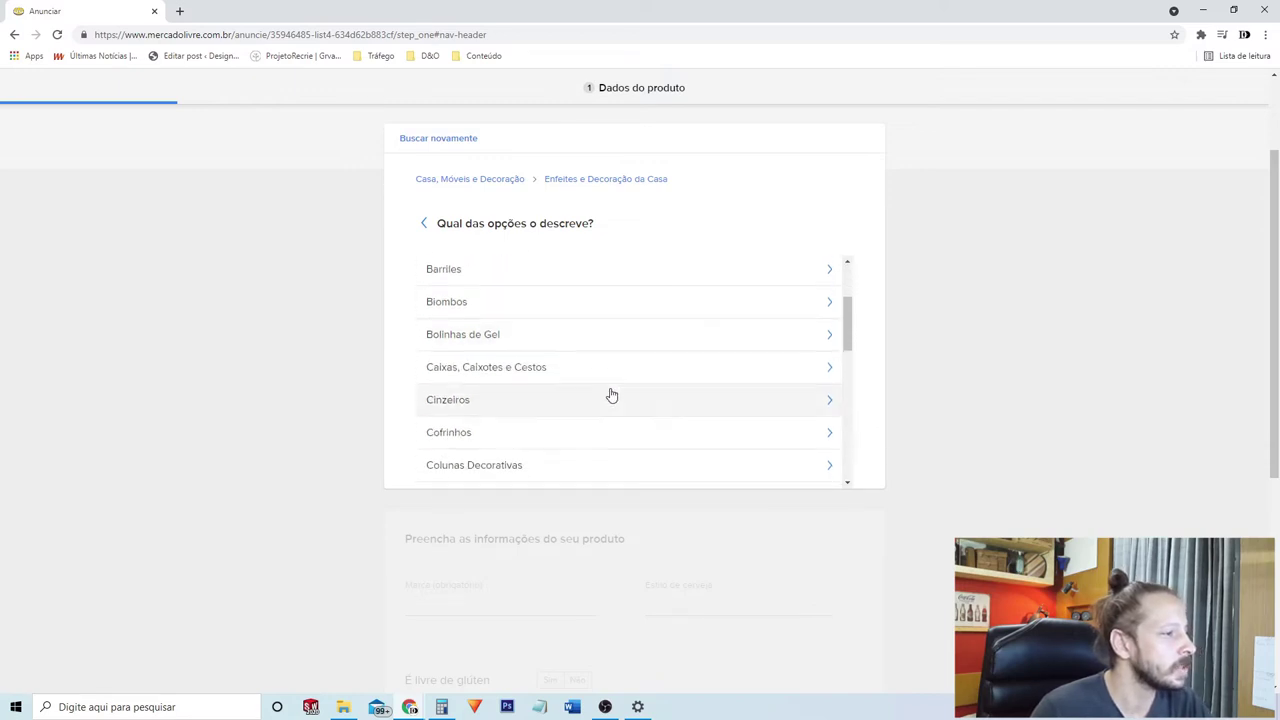
key(alt+Left)
- Choose Cozinha > Artigos de Vinho e Bar > Abridores de Garrafas as the product category and confirm it
click(460, 343)
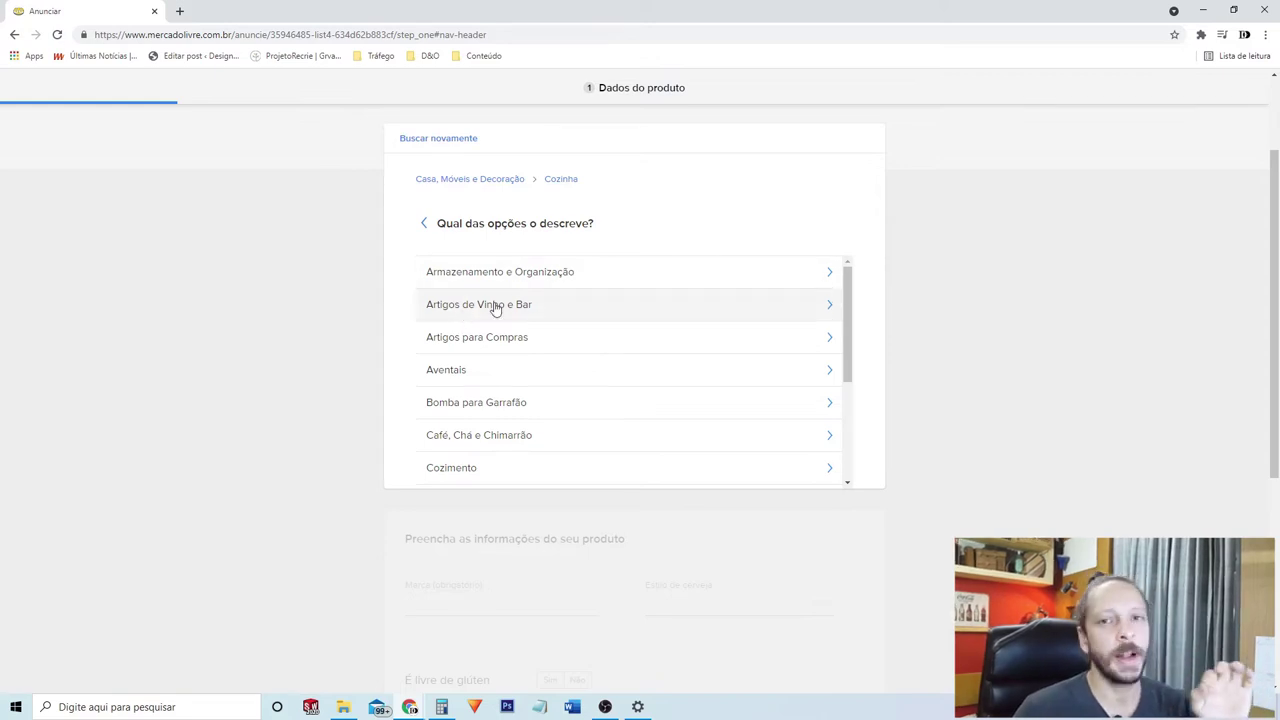
click(524, 306)
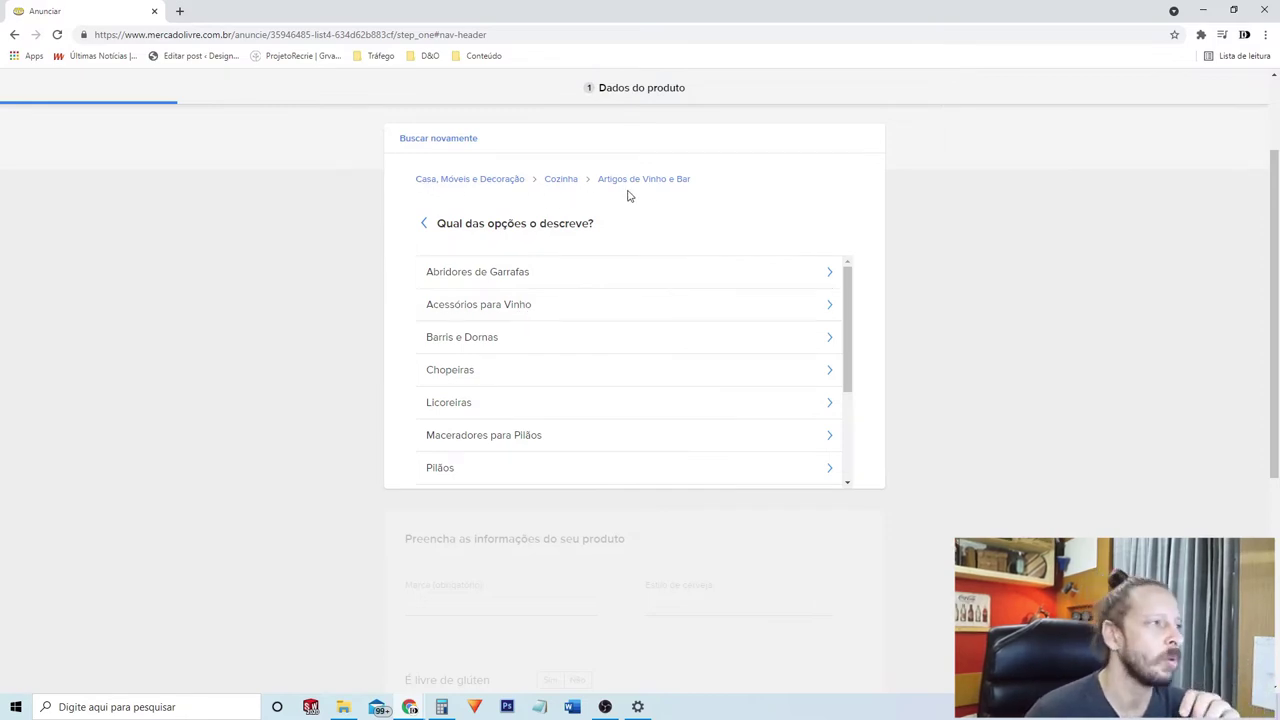
click(483, 275)
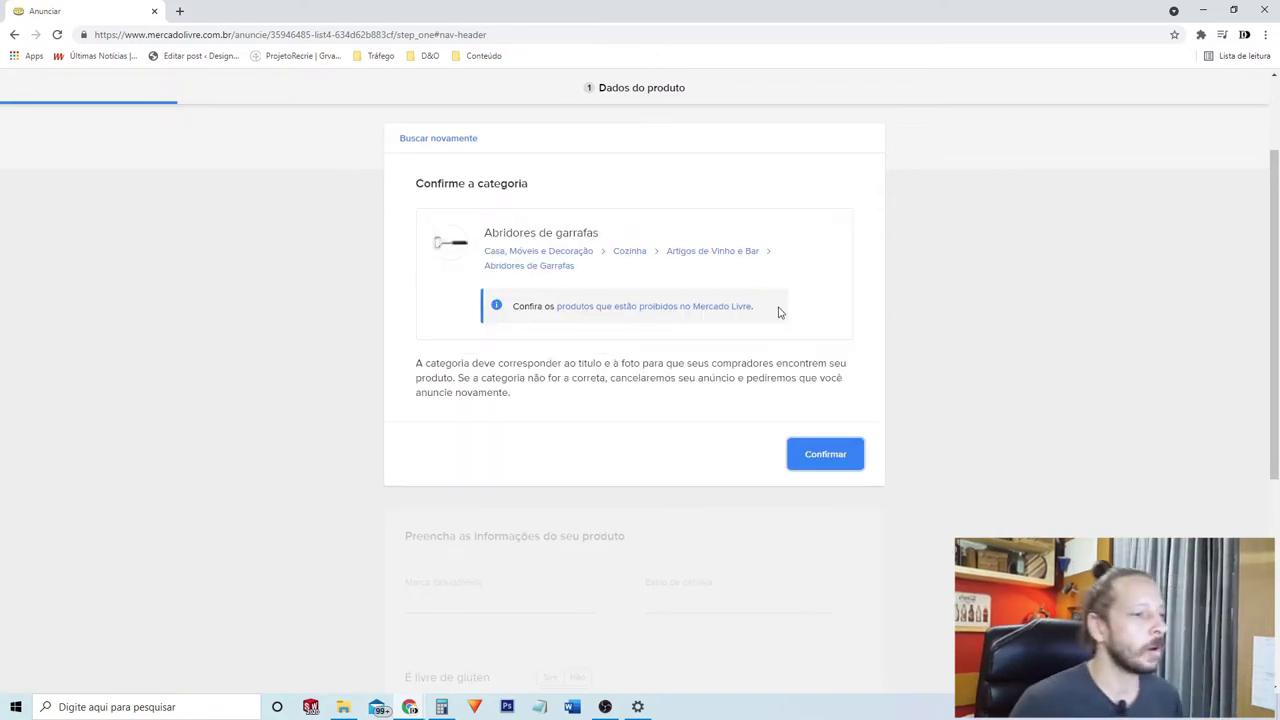
click(829, 452)
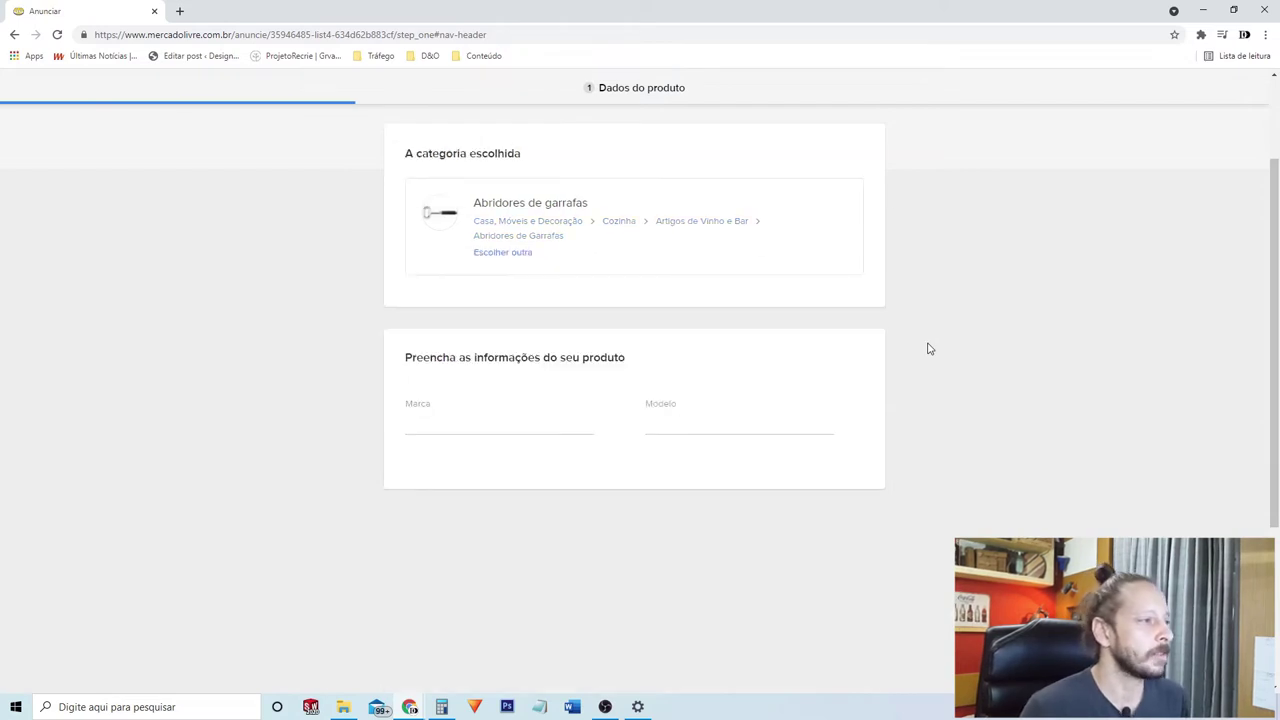
- Look through the brands offered for the Marca field of the bottle opener
click(483, 424)
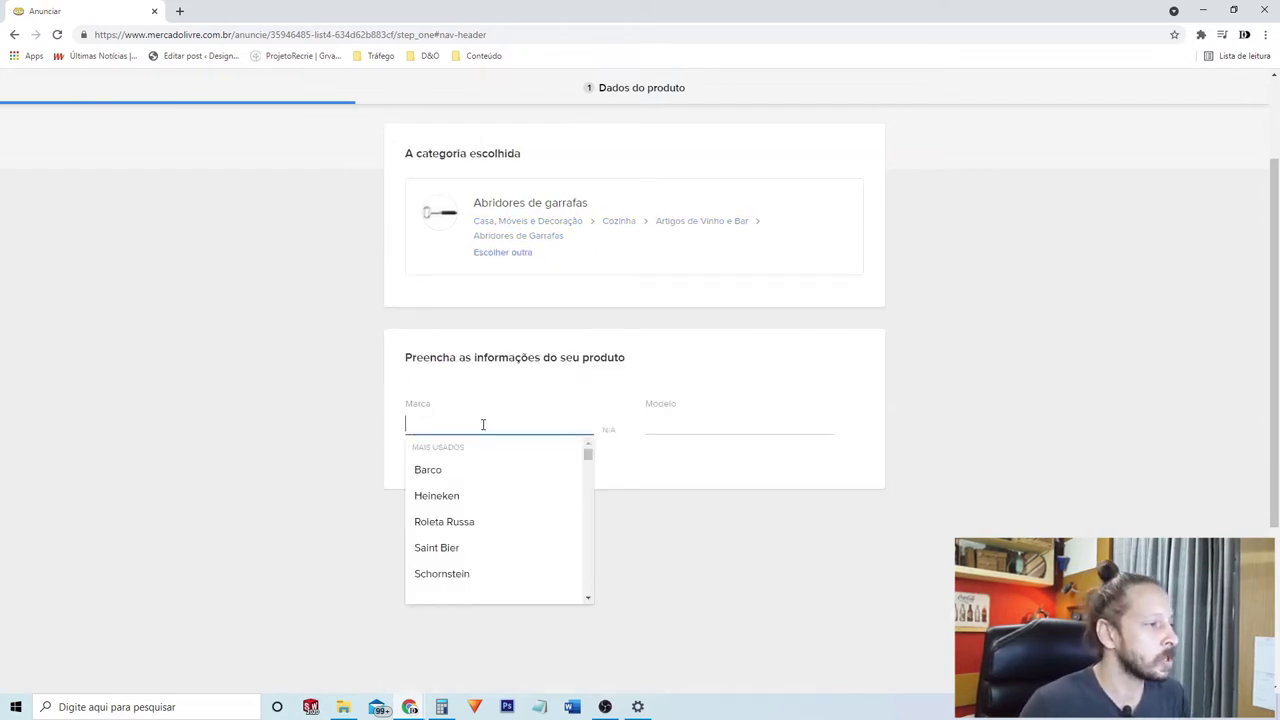
scroll(507, 529, down, 4)
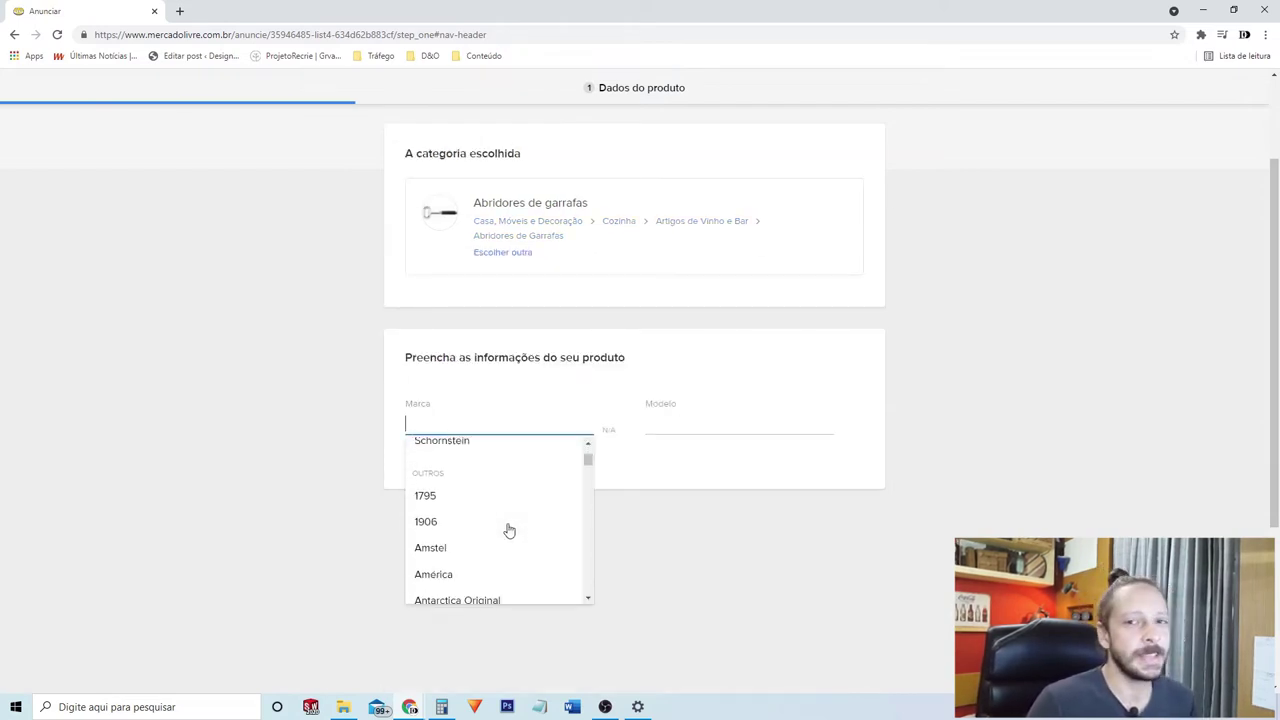
scroll(491, 466, up, 6)
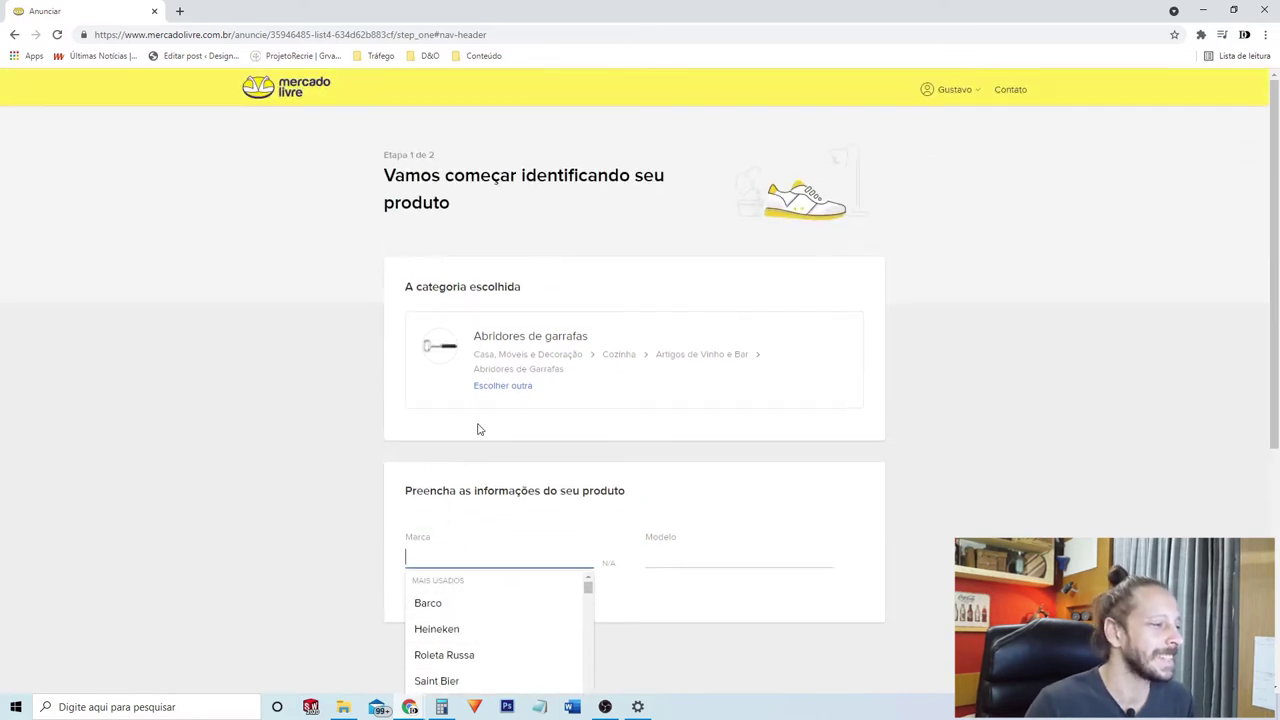
- Enter A Madeirada as the Marca, leave Modelo empty and confirm the product information
scroll(365, 475, down, 2)
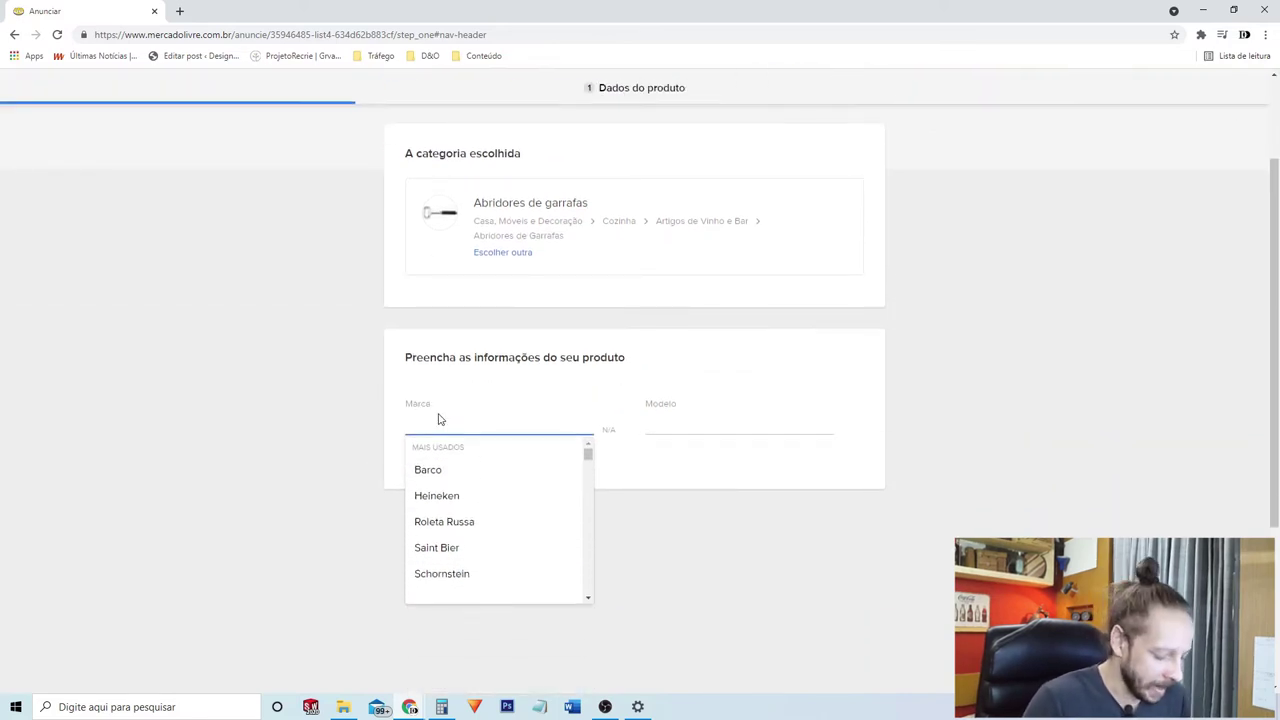
text(A Made)
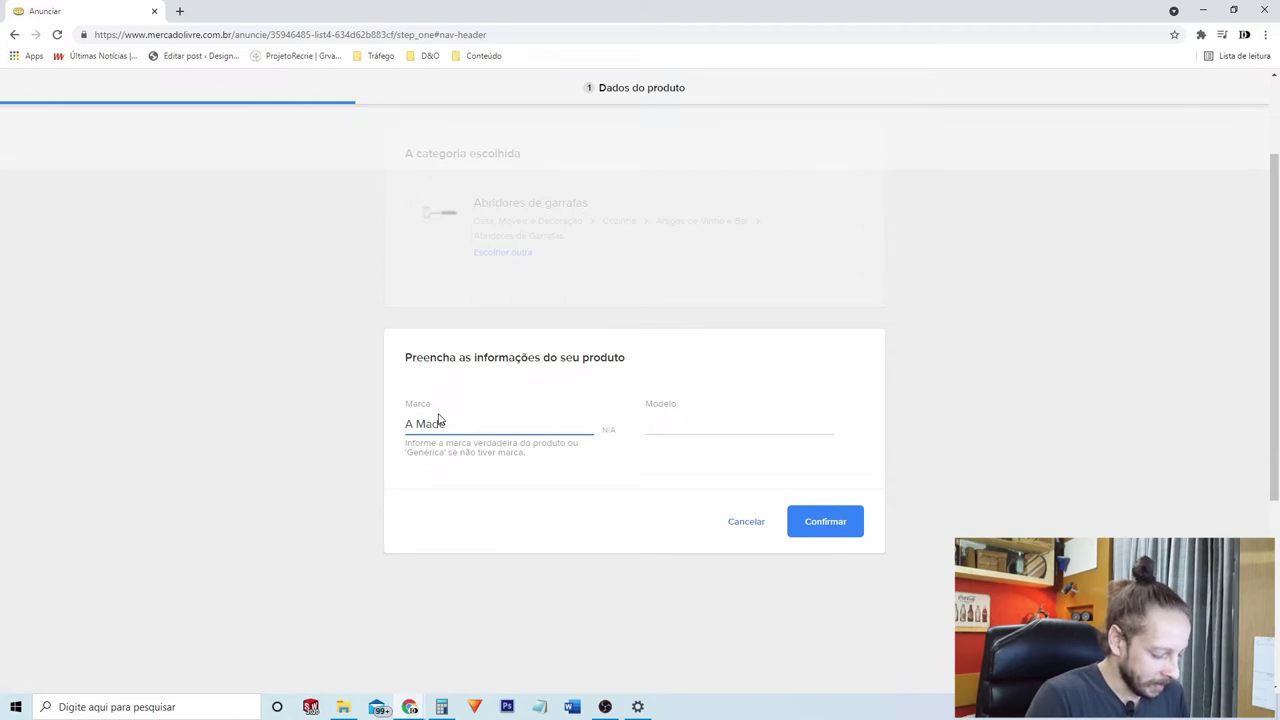
text(irada)
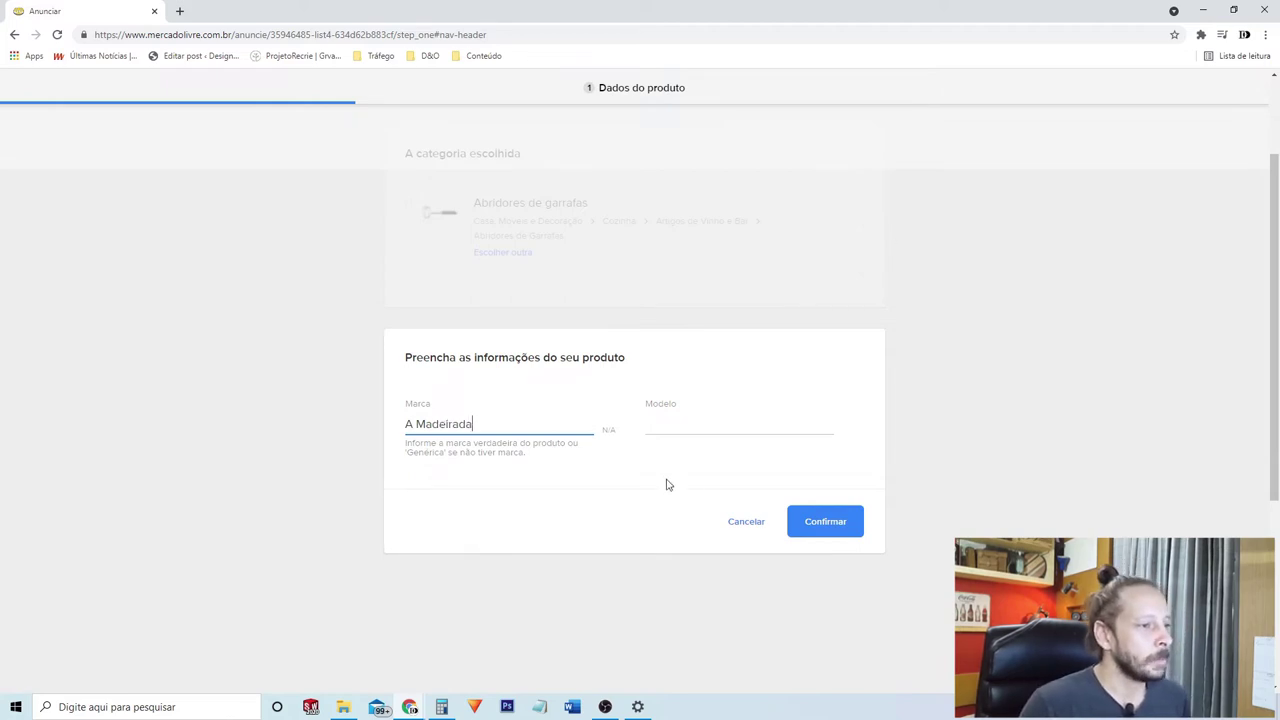
click(665, 423)
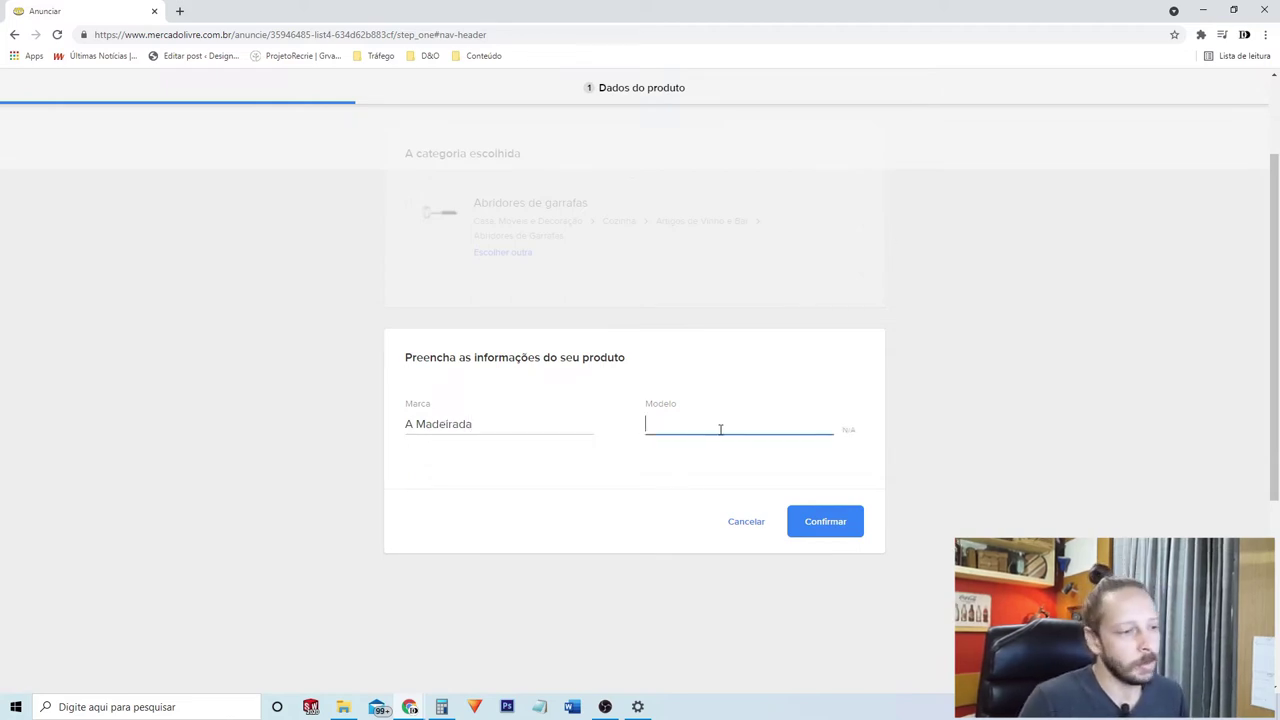
click(838, 535)
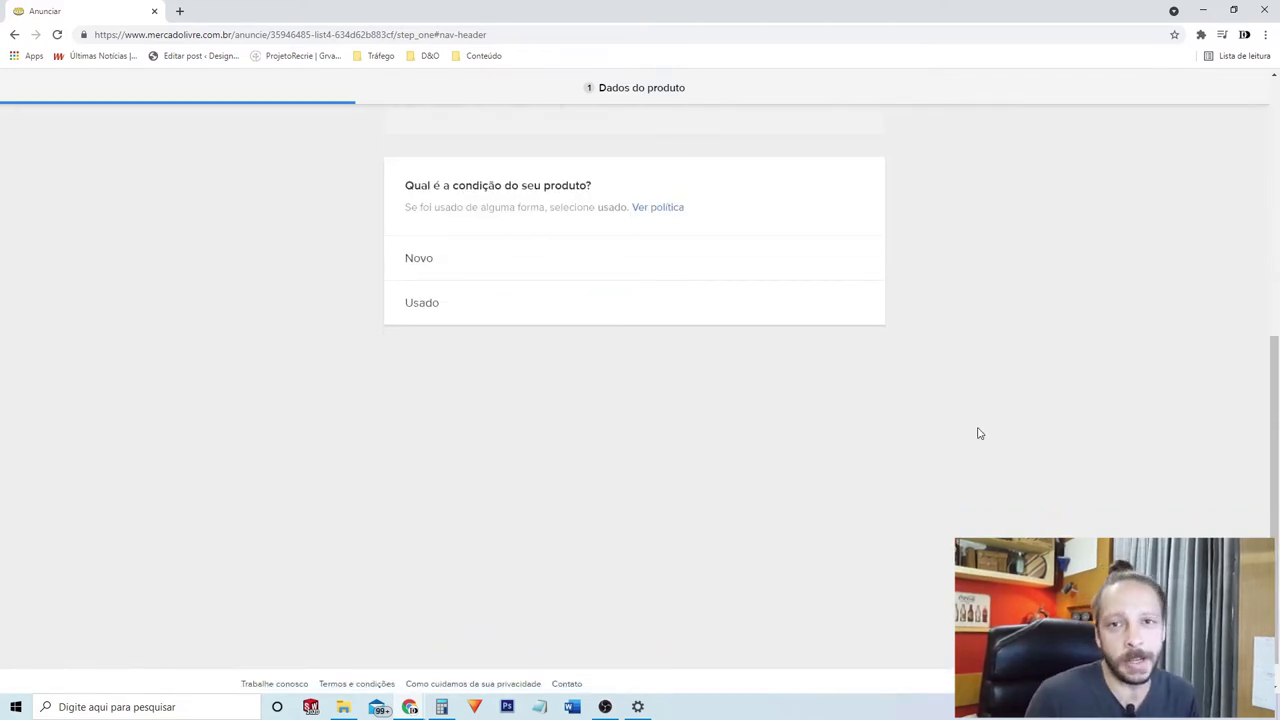
- Set the product condition to Novo and the listing title to "Abridor de Garrafa de Madeira (de parede) - A Madeirada"
click(427, 260)
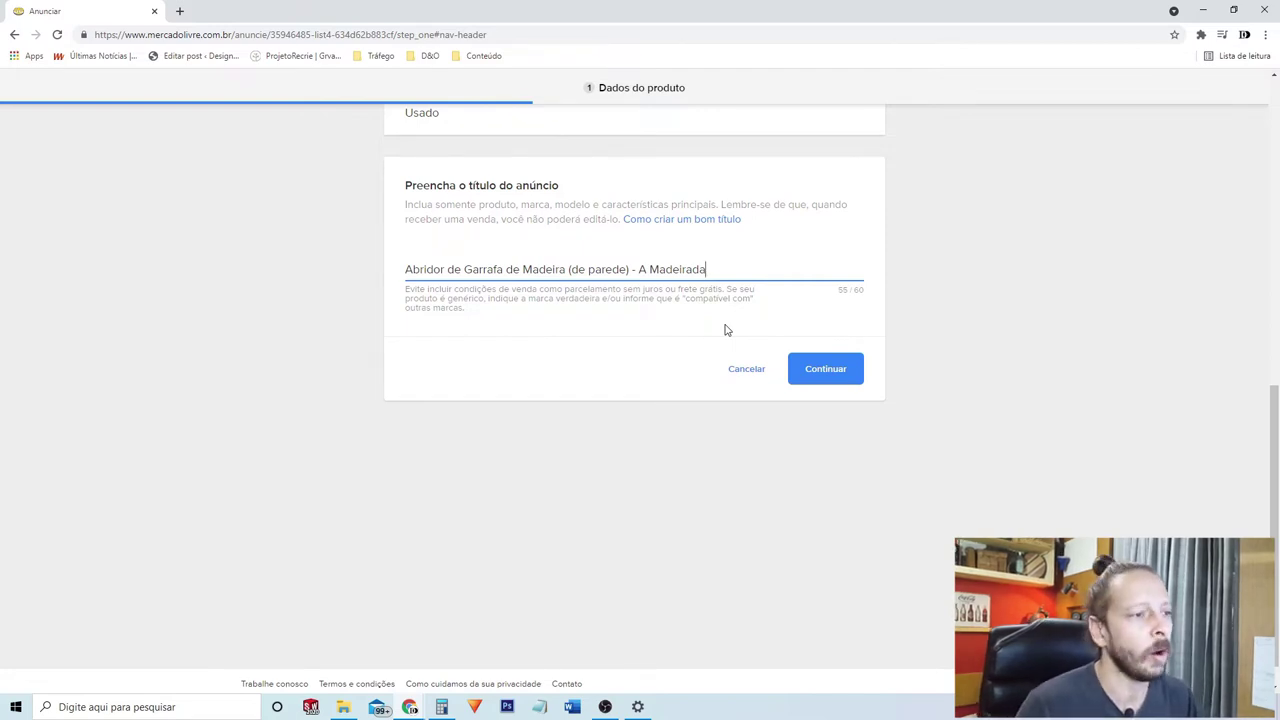
click(826, 366)
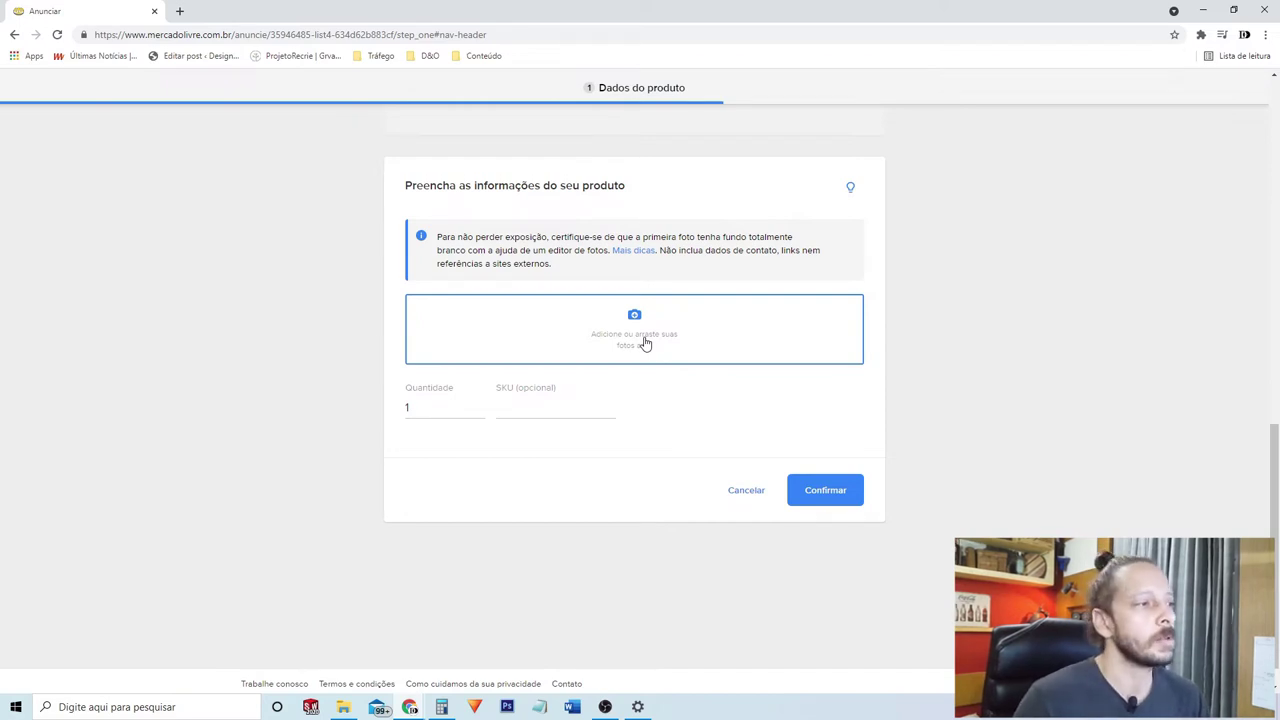
- Add photos 20171218_203043.jpg, IMG_5154.JPG and IMG_5156.JPG from the Boas Fotos Produtos Amadeirada folder, with 20171218_203043.jpg as the main one
key(alt+Tab)
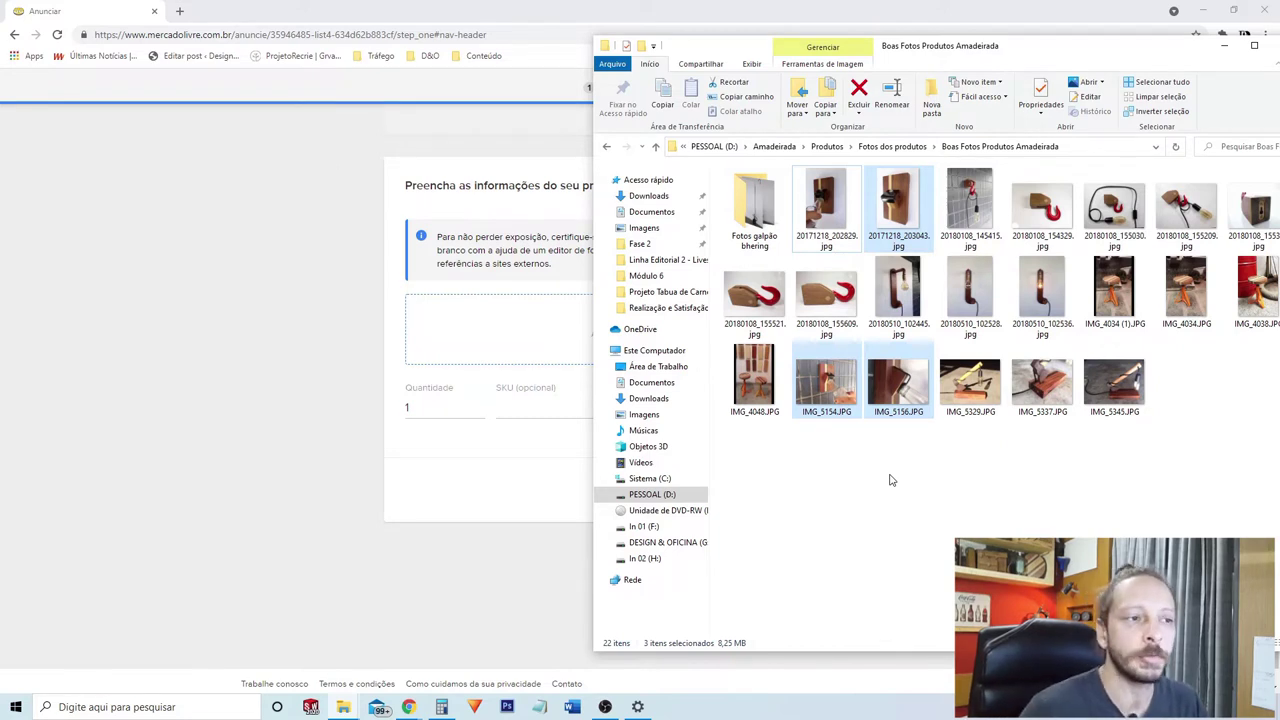
ctrl+click(836, 380)
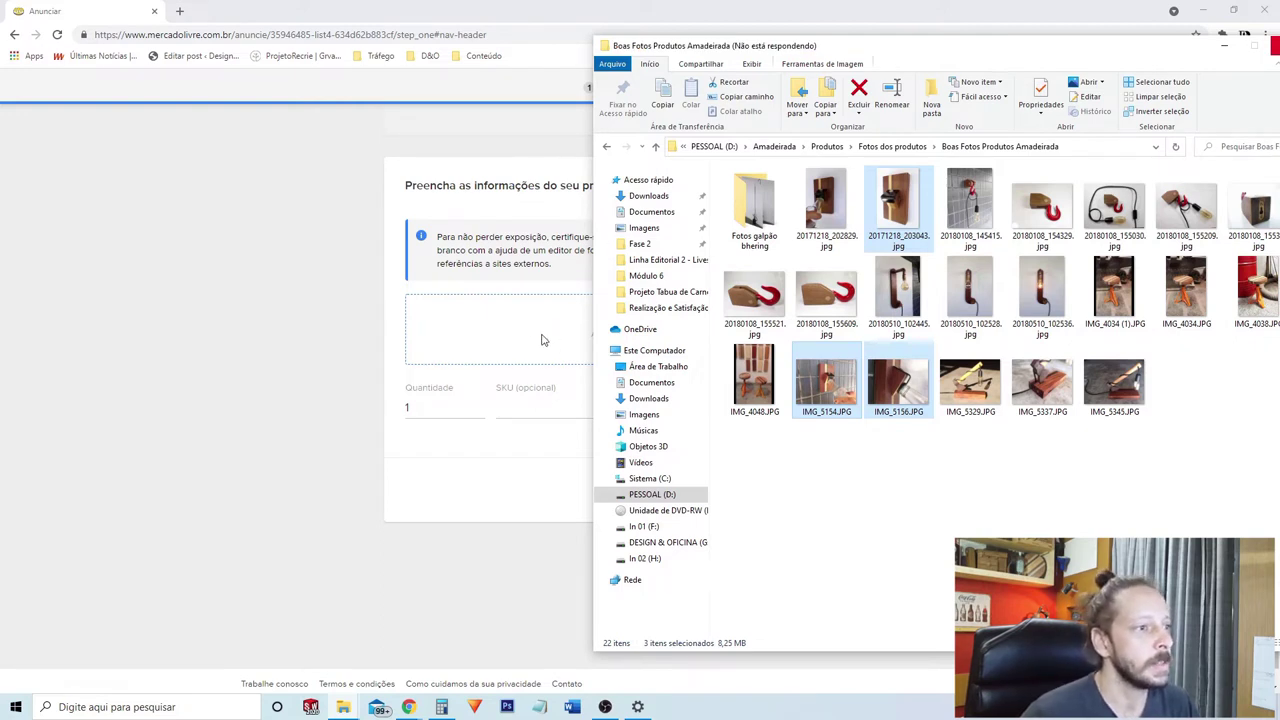
drag(826, 382, 540, 331)
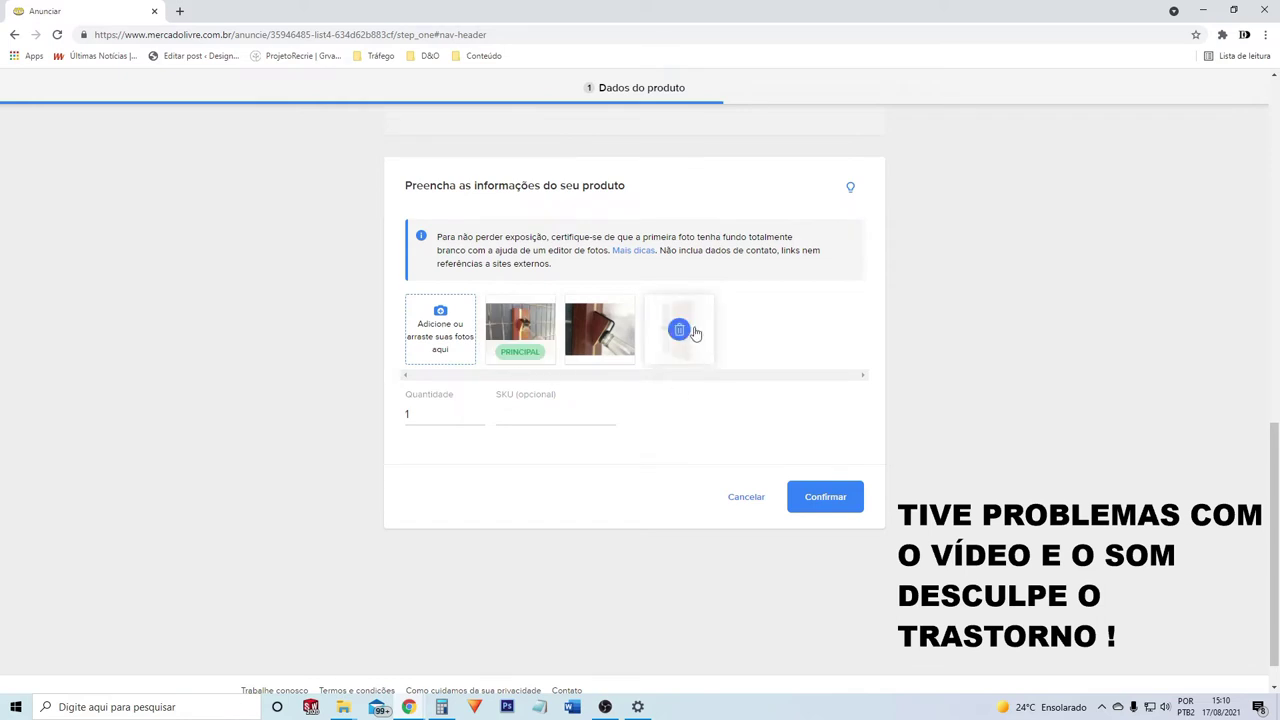
drag(691, 351, 528, 352)
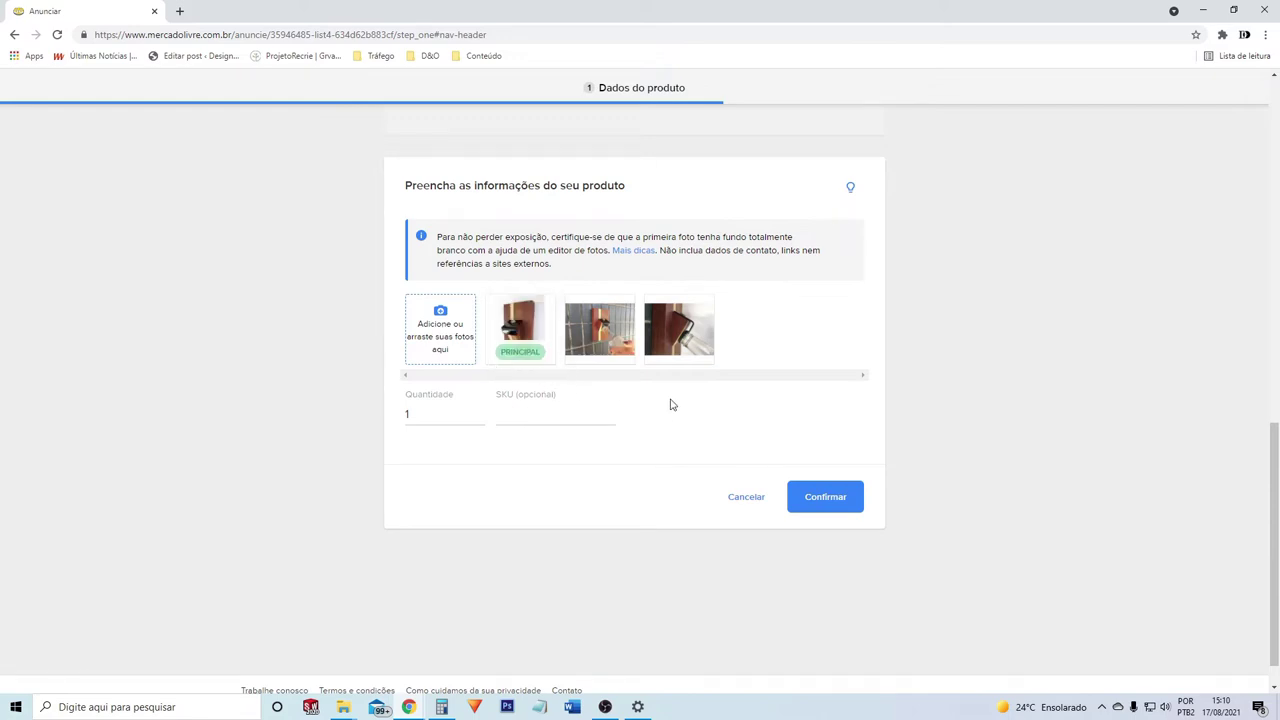
- Confirm the photos and quantity, and mark the universal product code as "Não o tenho agora"
click(438, 414)
click(623, 513)
click(825, 501)
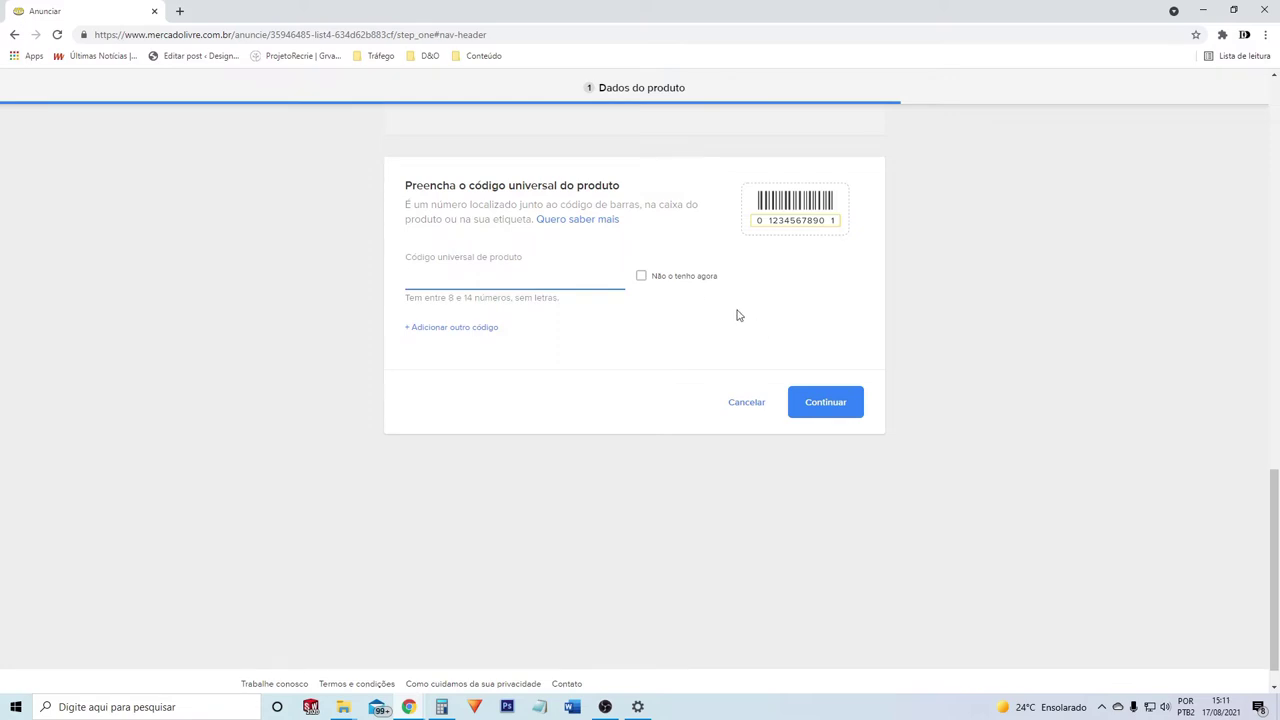
key(Tab)
key(space)
click(819, 420)
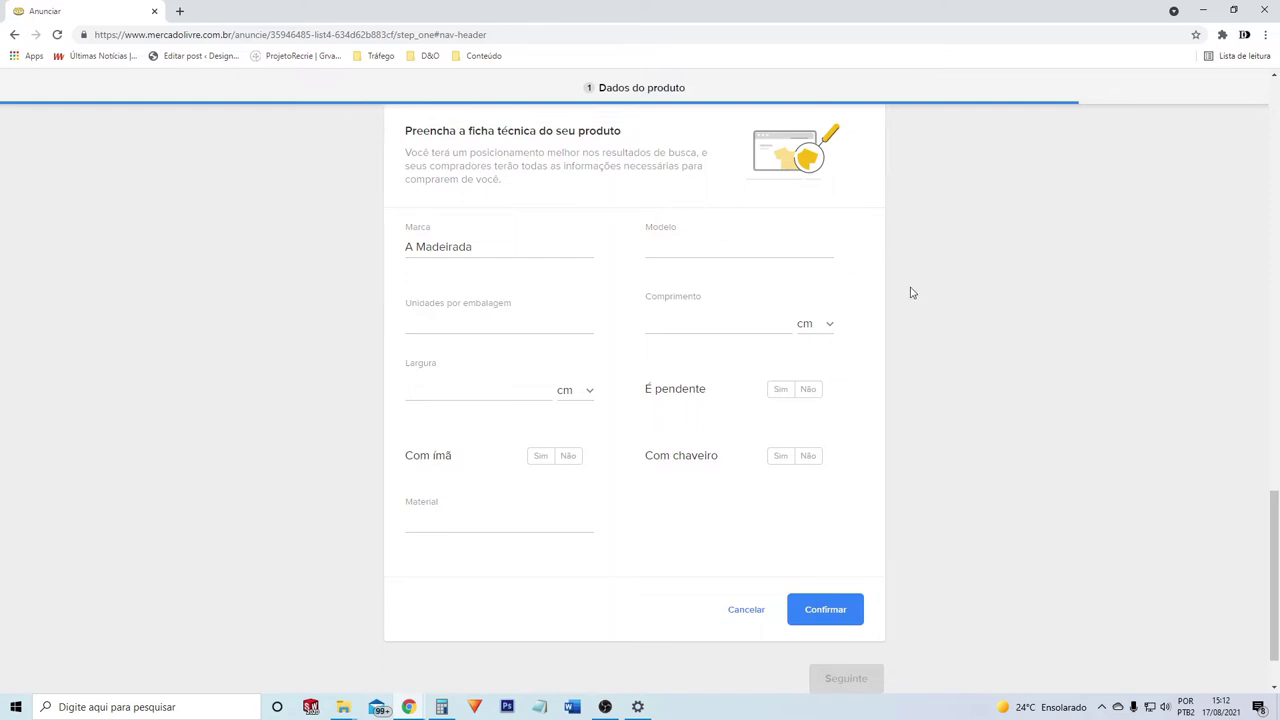
- Fill in the technical sheet with 1 unit per package, a Comprimento of 15 cm and a Largura of 8 cm
click(740, 250)
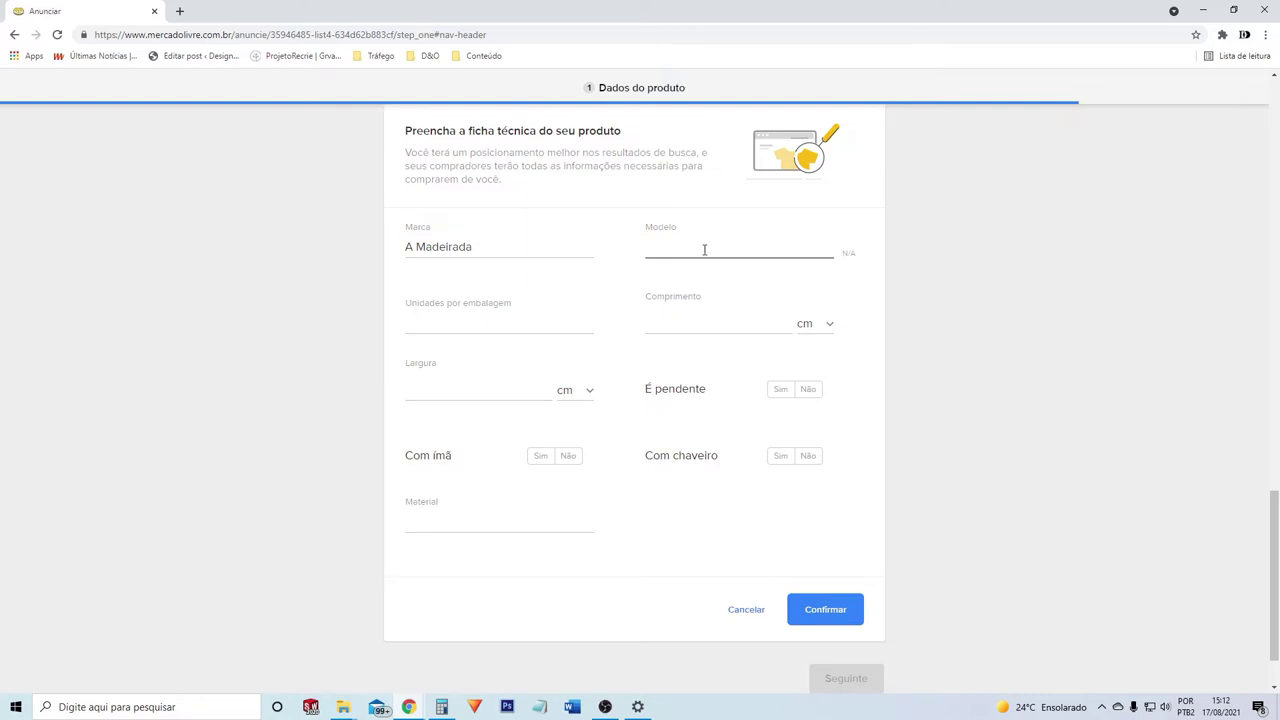
click(552, 324)
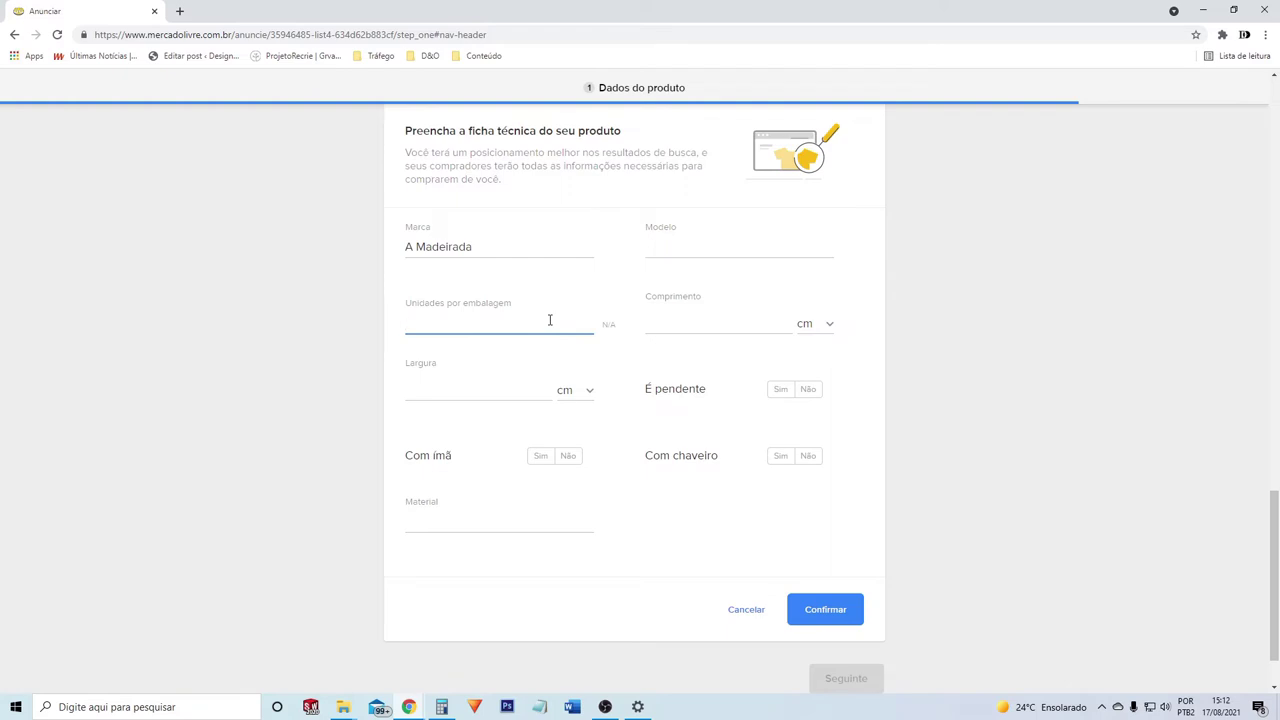
text(1)
key(Tab)
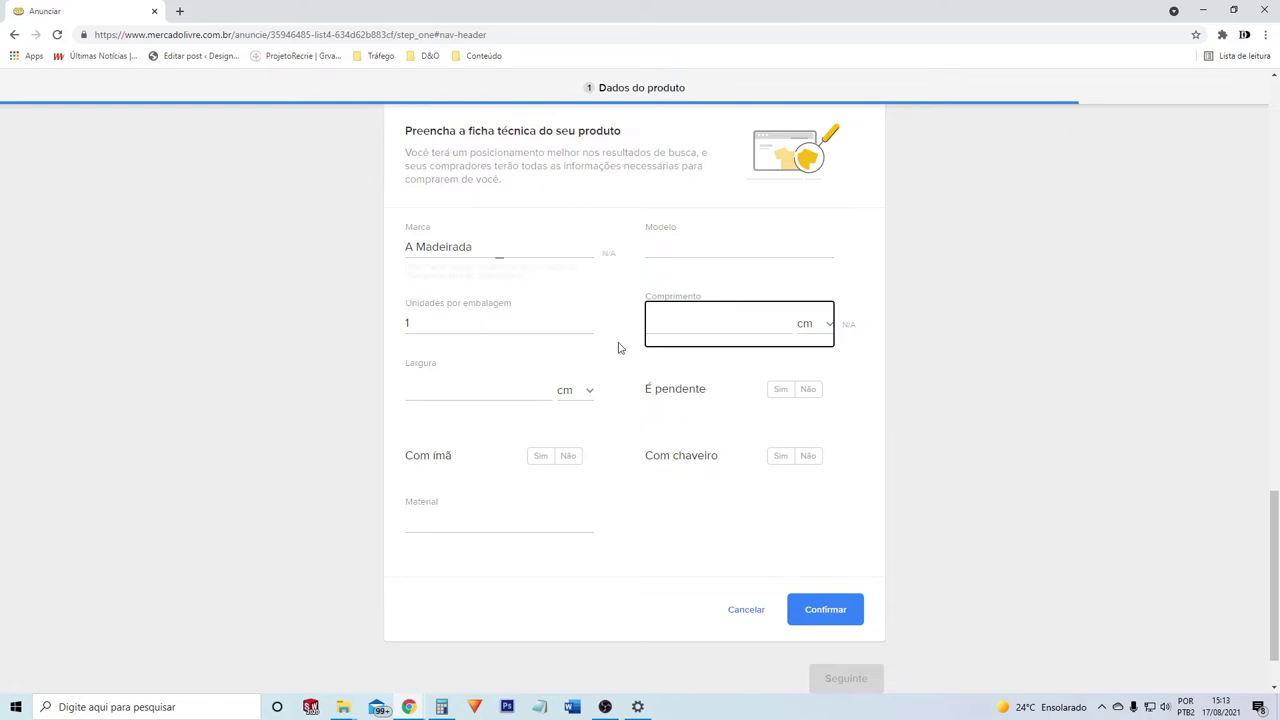
click(686, 324)
text(15)
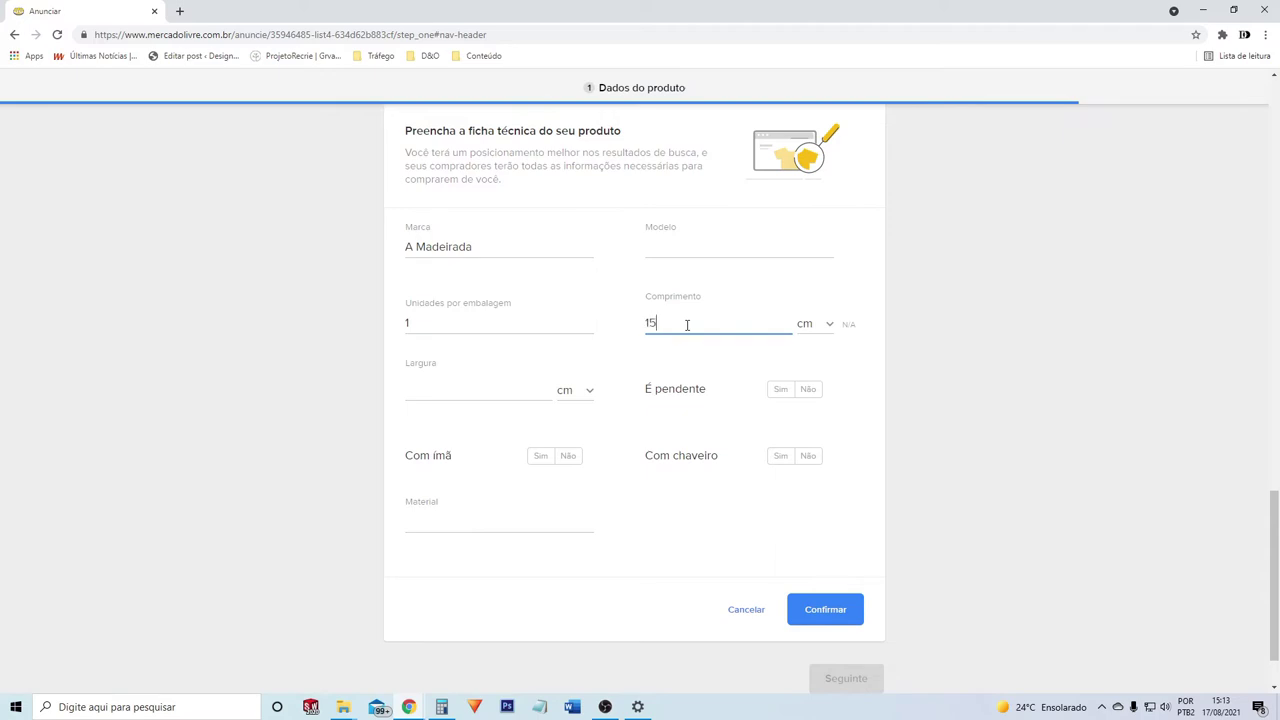
key(Tab)
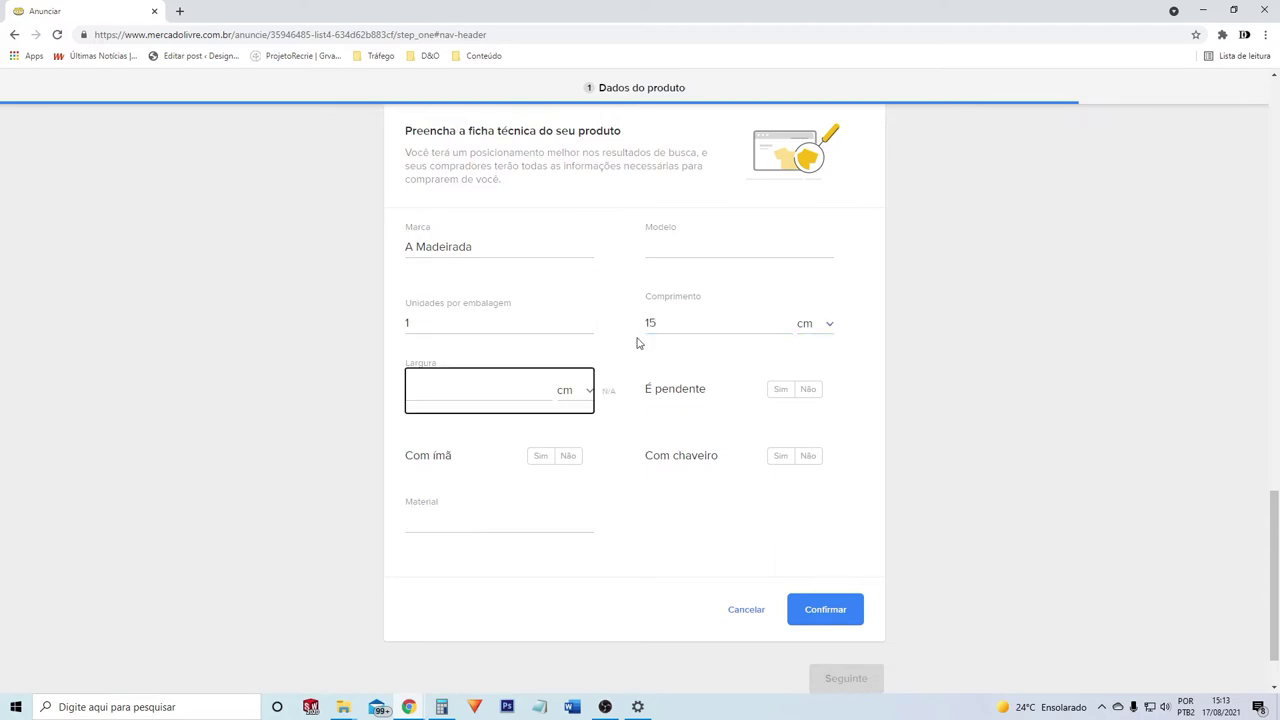
click(478, 394)
text(8)
key(Tab)
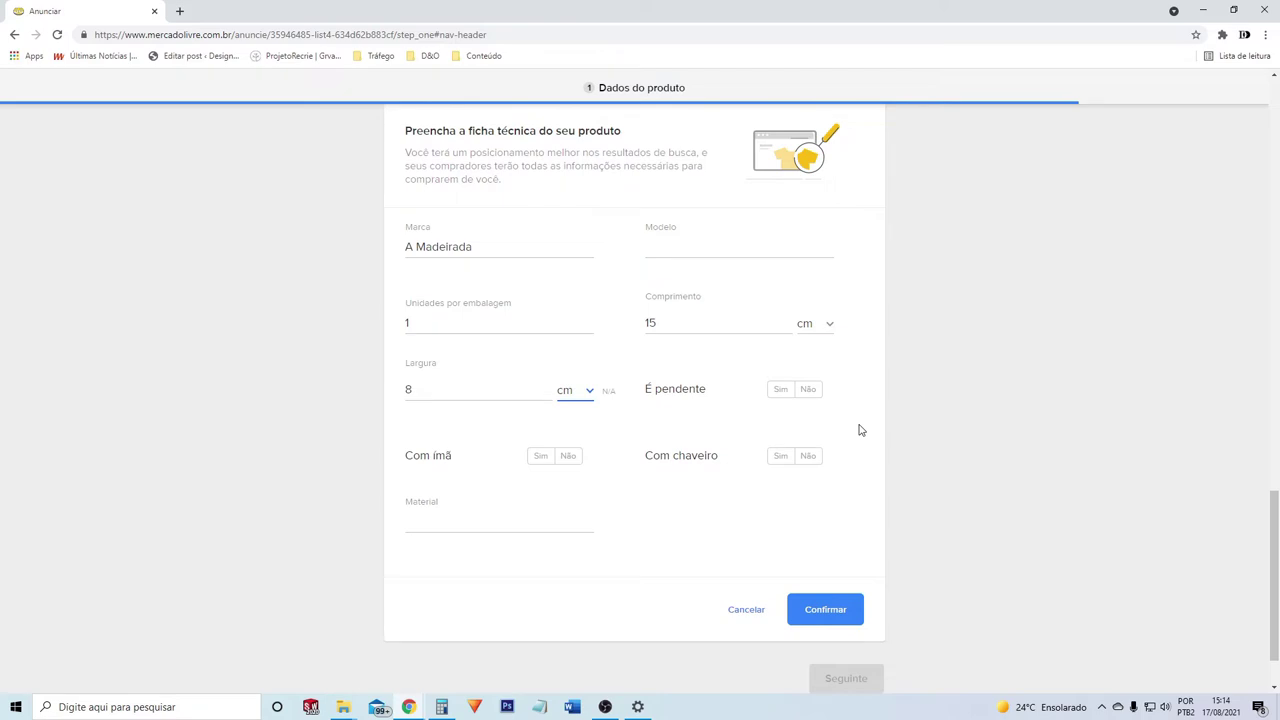
- Set É pendente, Com ímã and Com chaveiro to Não, fill in the Material and confirm the technical sheet
click(806, 392)
click(811, 391)
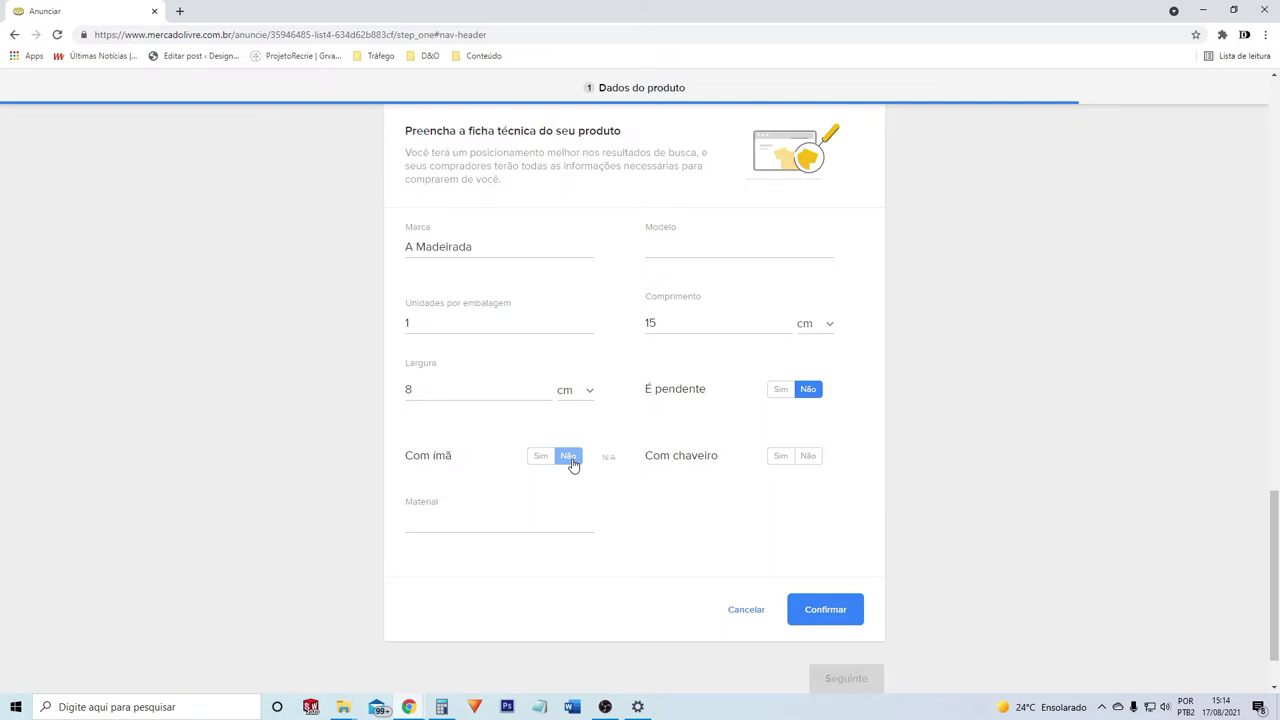
click(809, 456)
click(570, 457)
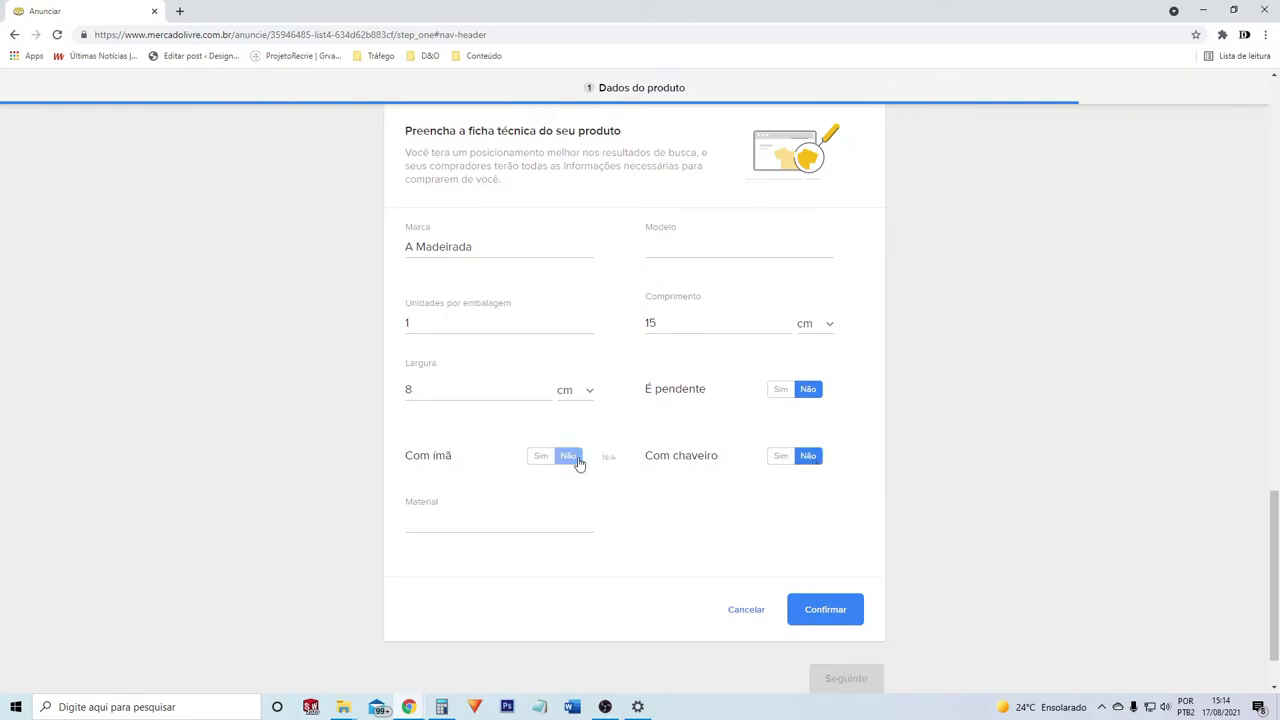
click(494, 522)
text(MA)
click(822, 611)
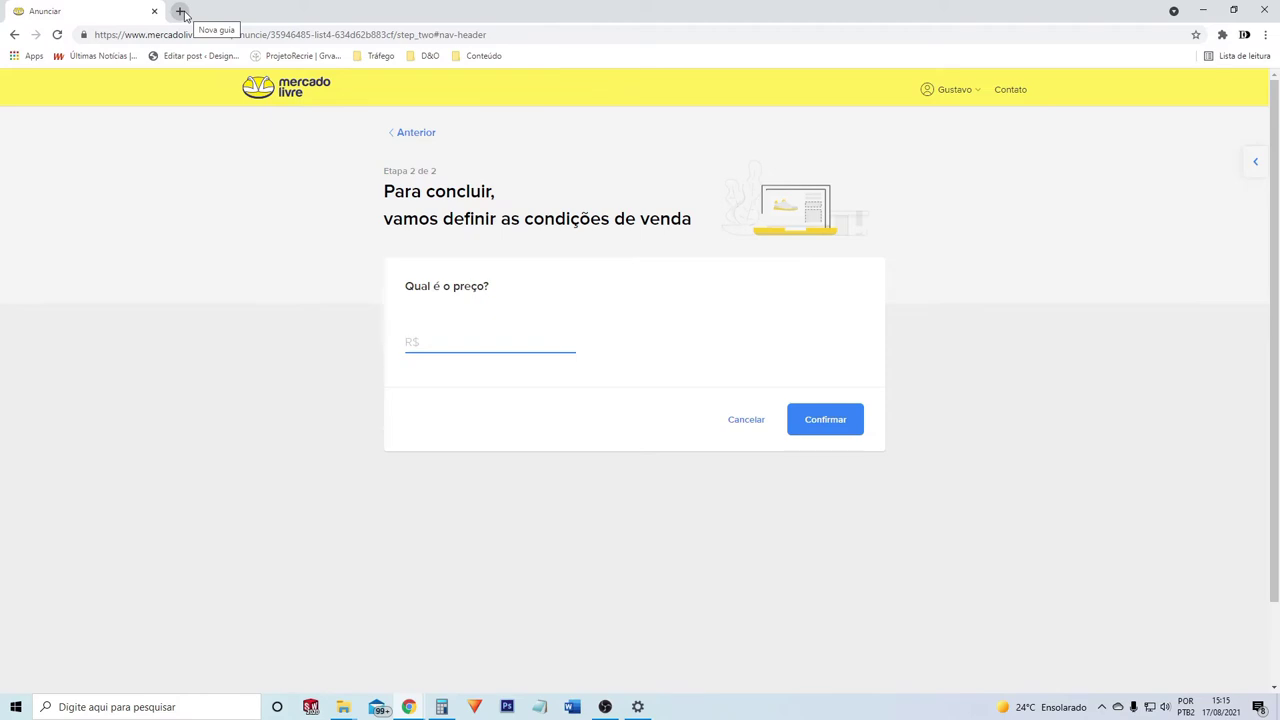
- Open the Mercado Livre home page in a separate tab and search for "abridor de garrafa parede"
right_click(289, 101)
click(318, 95)
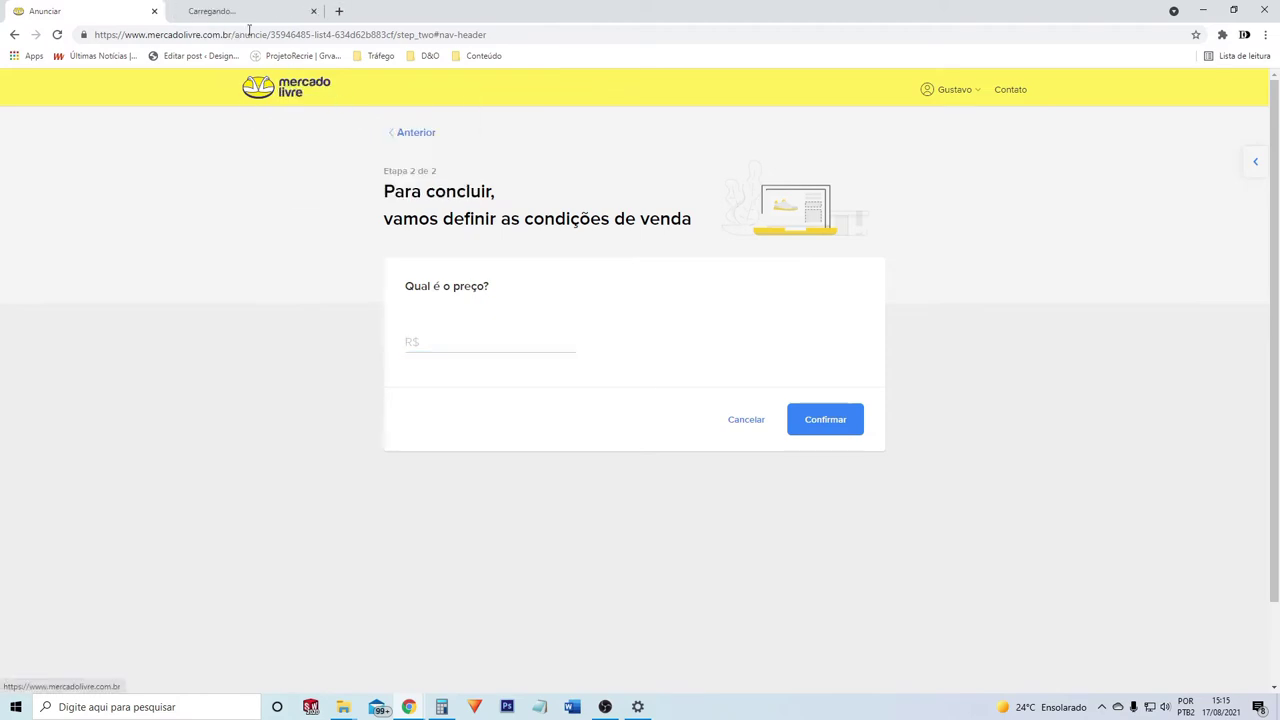
click(222, 18)
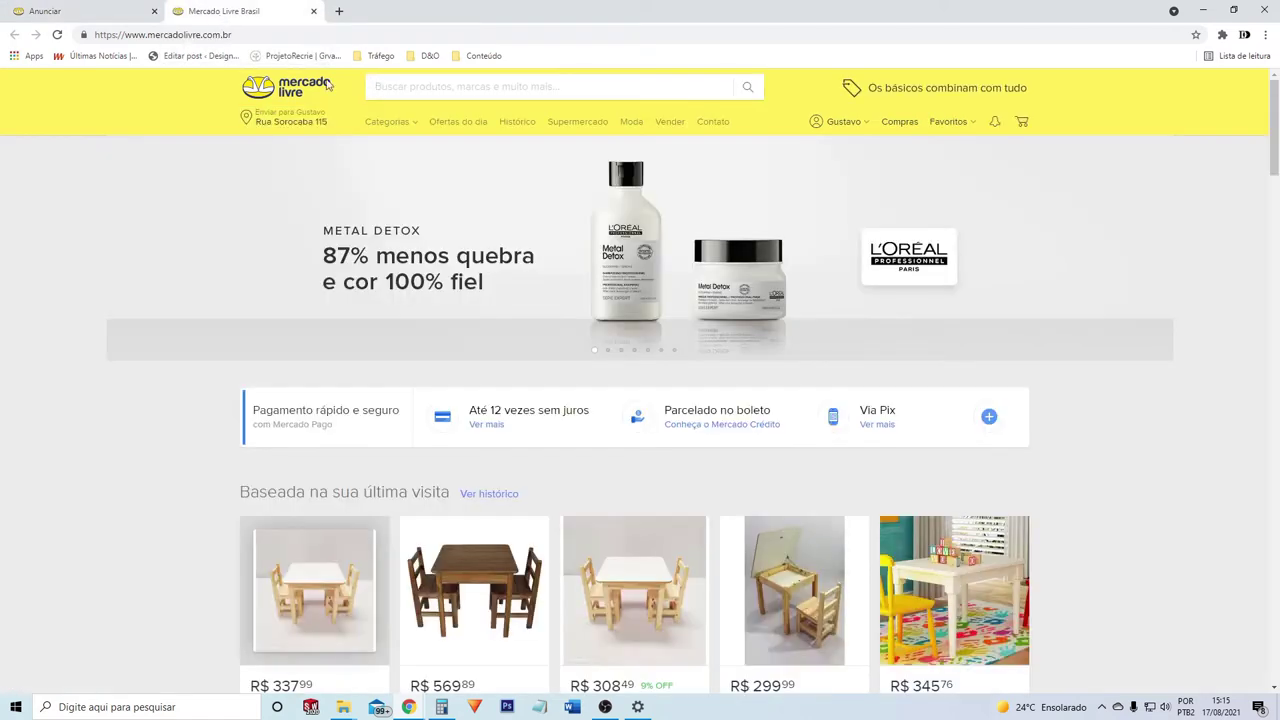
click(423, 90)
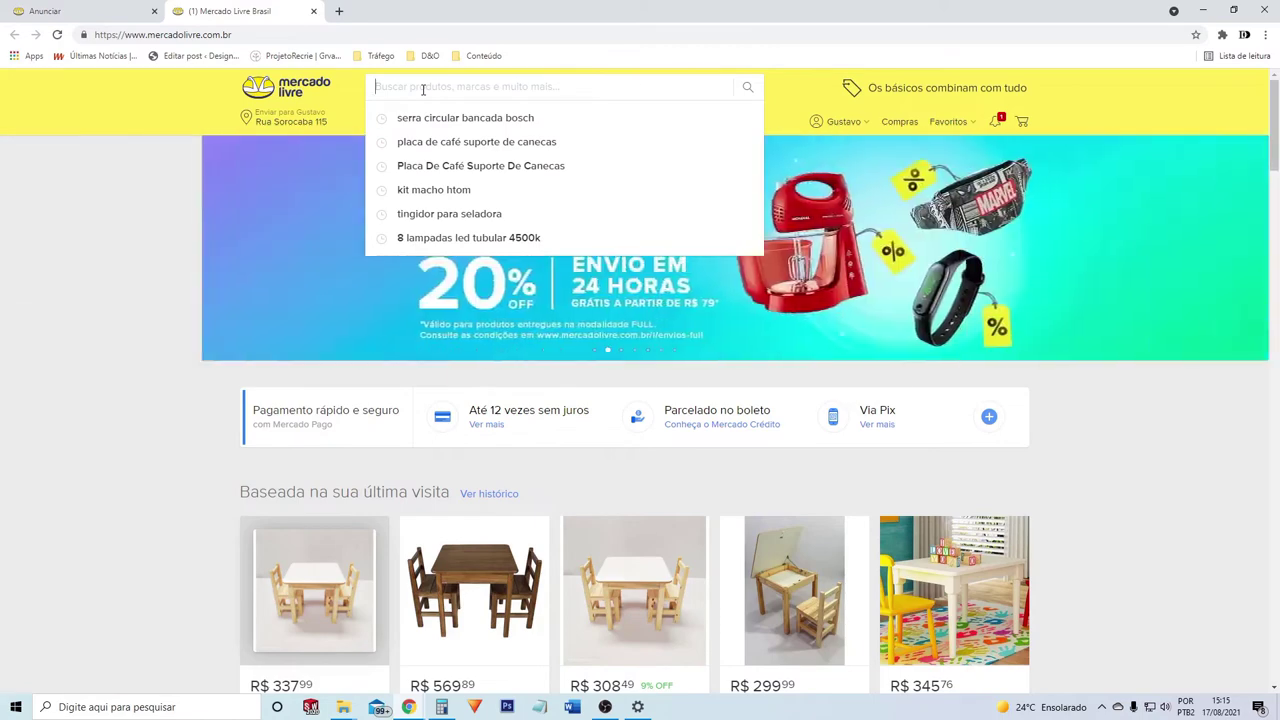
text(abridor de garrafa)
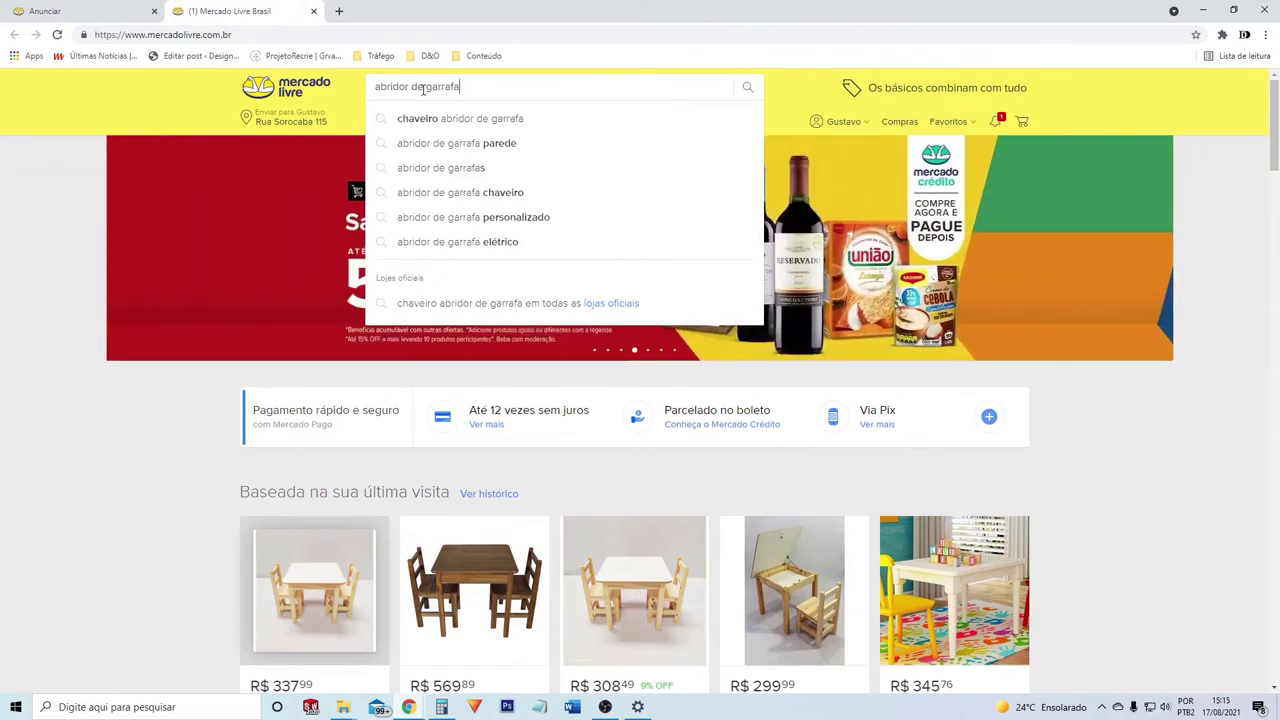
key(Down)
key(Down)
key(Return)
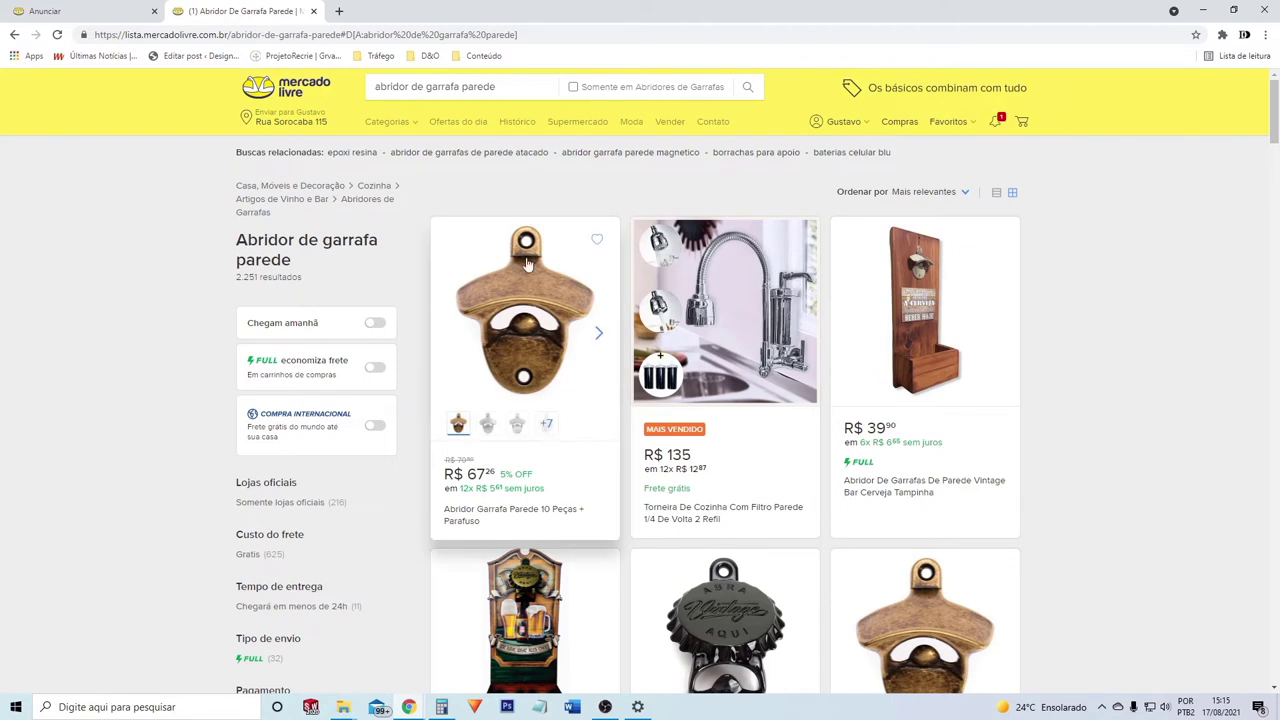
- Open the "Abridor De Garrafas De Parede Vintage Bar Cerveja Tampinha" listing in its own tab and examine its price, delivery terms, seller details and characteristics
scroll(565, 298, down, 1)
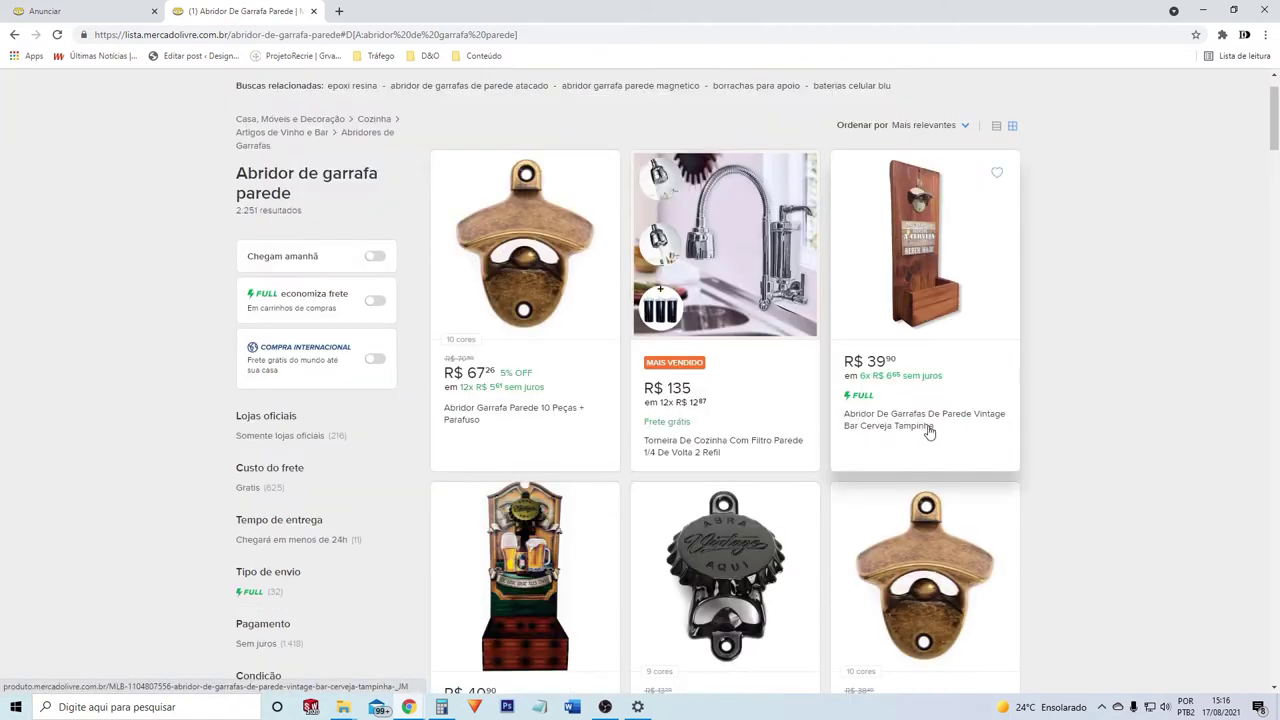
middle_click(908, 229)
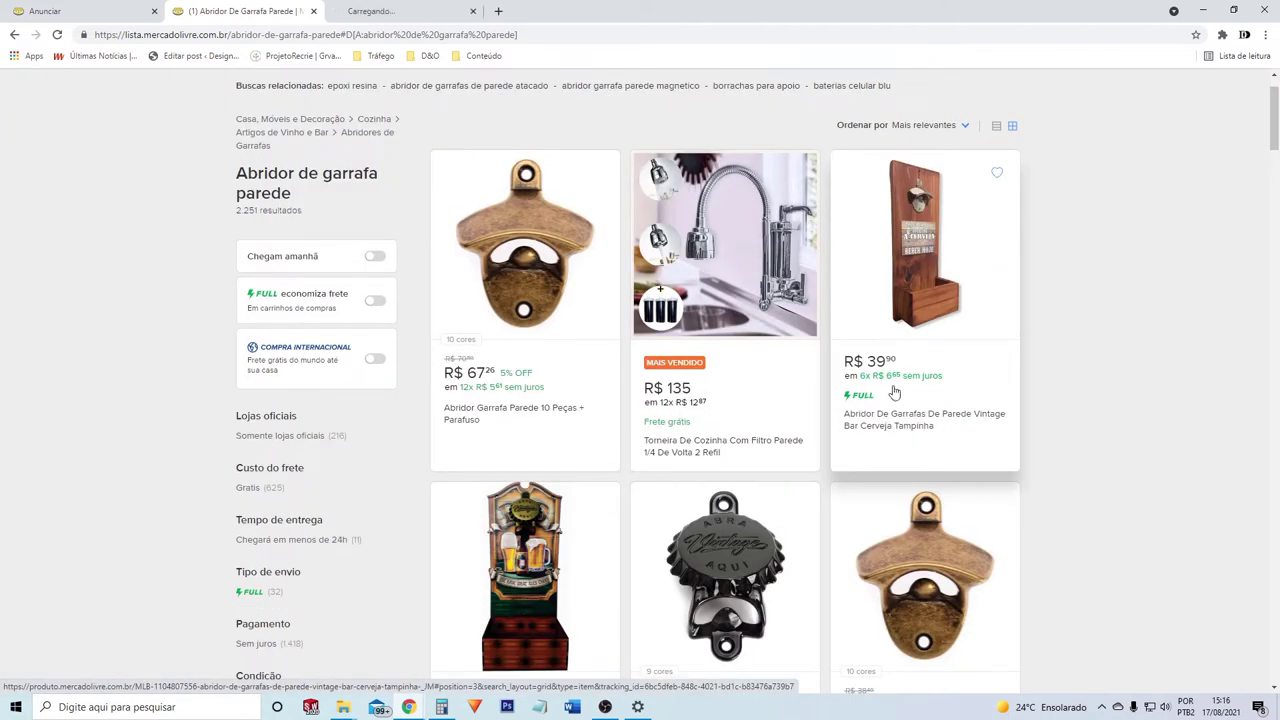
click(420, 10)
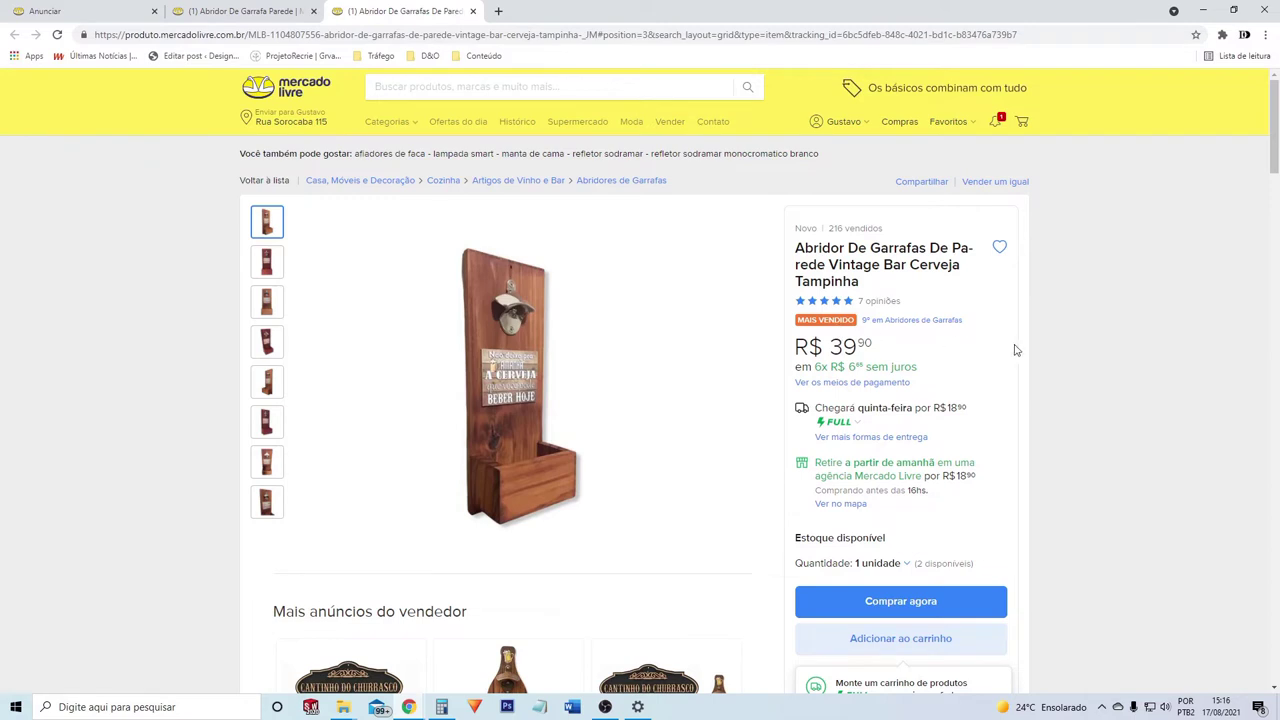
scroll(986, 343, down, 1)
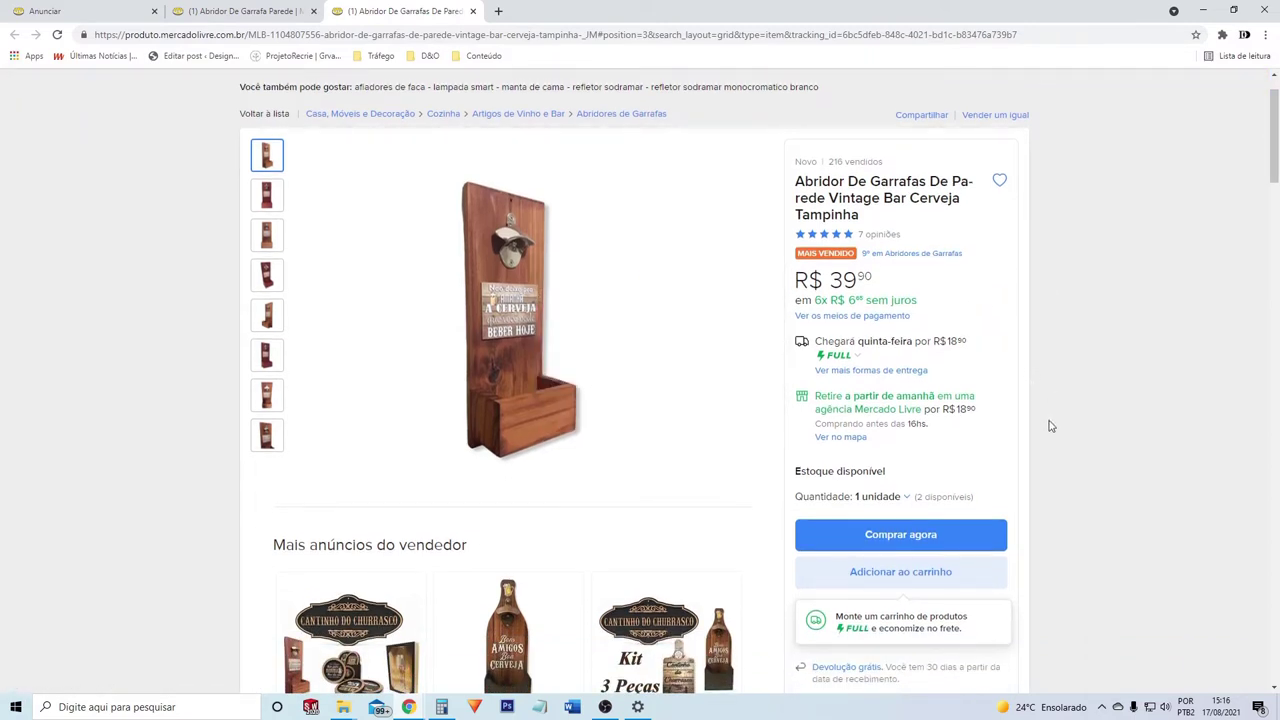
scroll(1050, 424, down, 1)
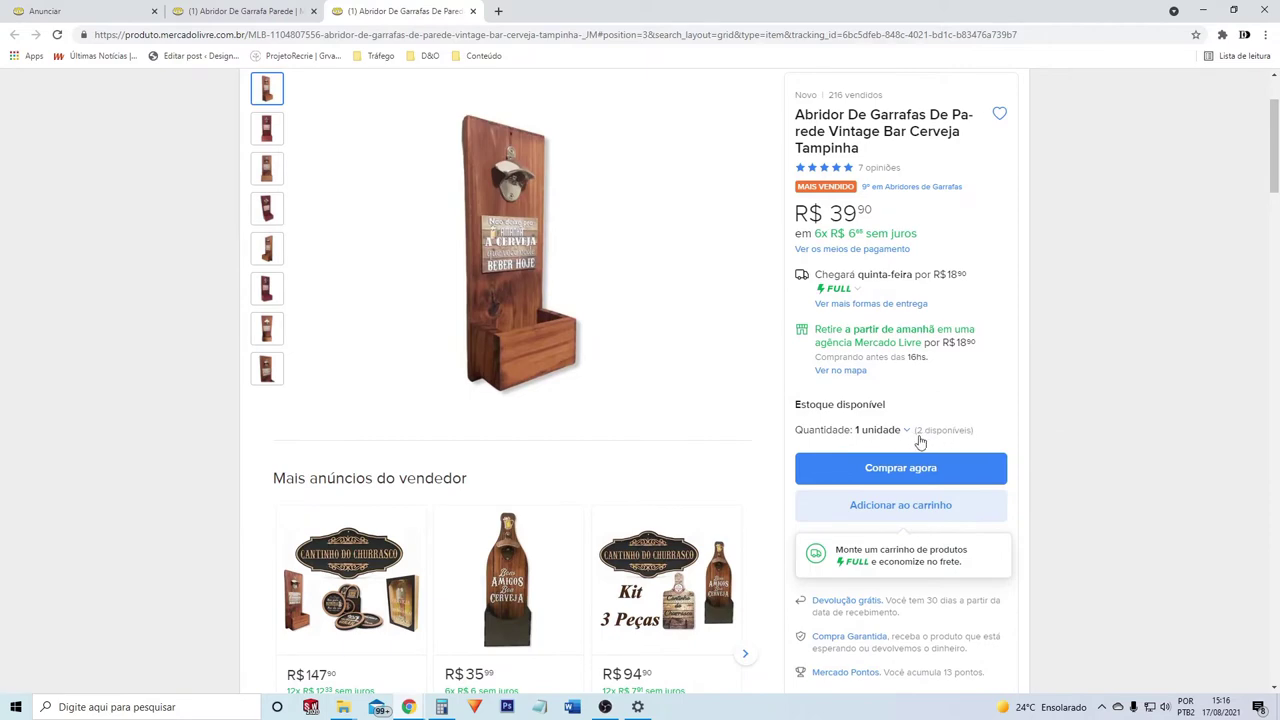
scroll(1027, 360, down, 2)
scroll(1030, 361, up, 1)
scroll(1097, 409, down, 2)
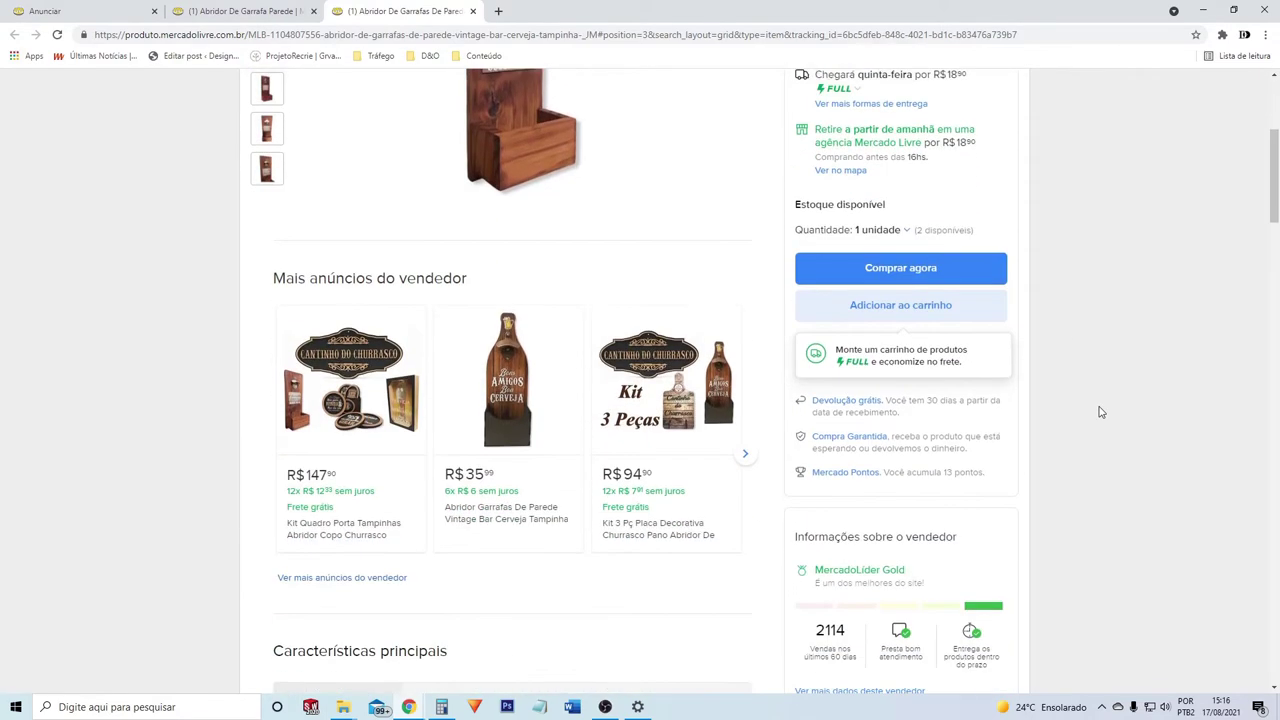
scroll(1023, 520, down, 2)
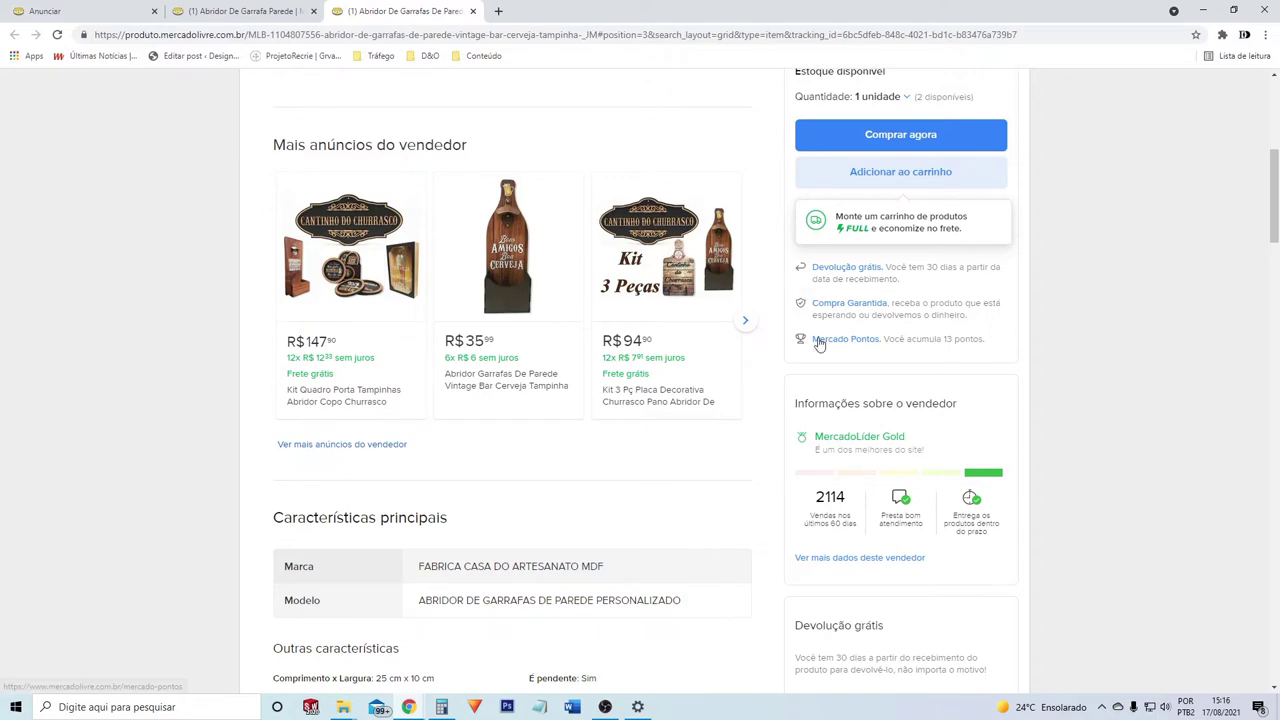
scroll(818, 344, up, 3)
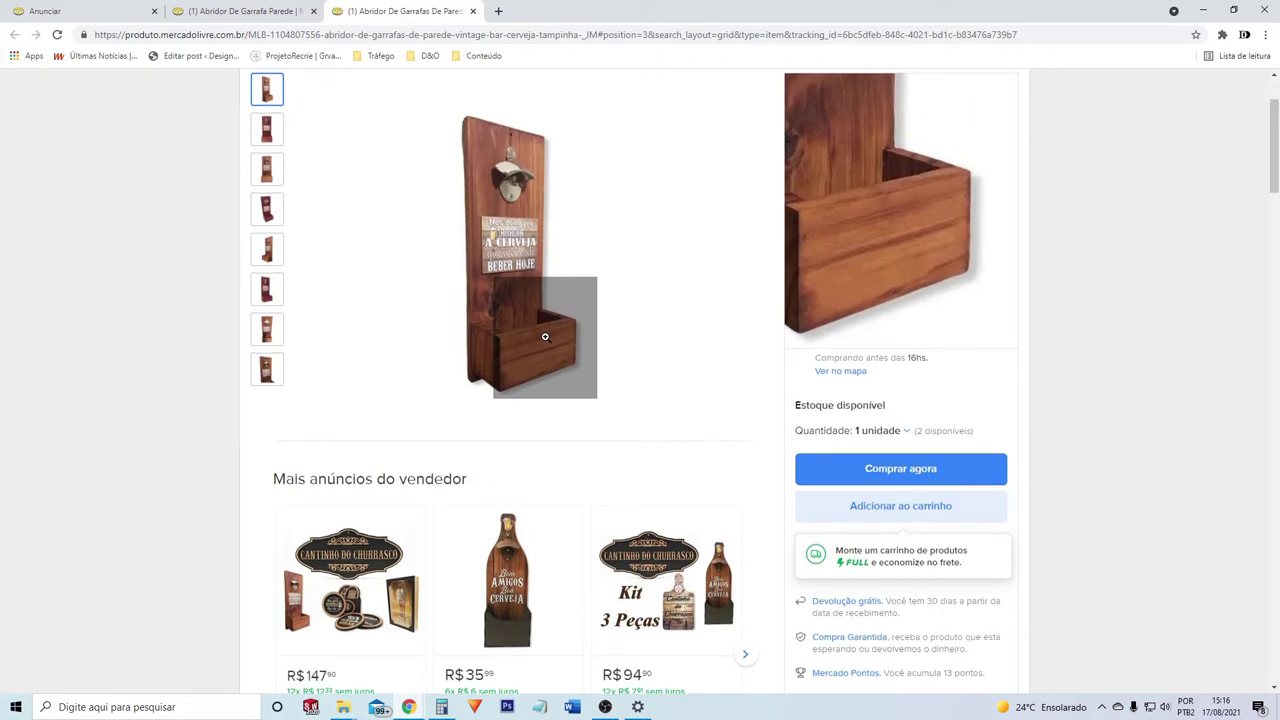
- Review the vintage opener listing's photos, seller information, main characteristics, price and delivery terms
scroll(545, 337, up, 2)
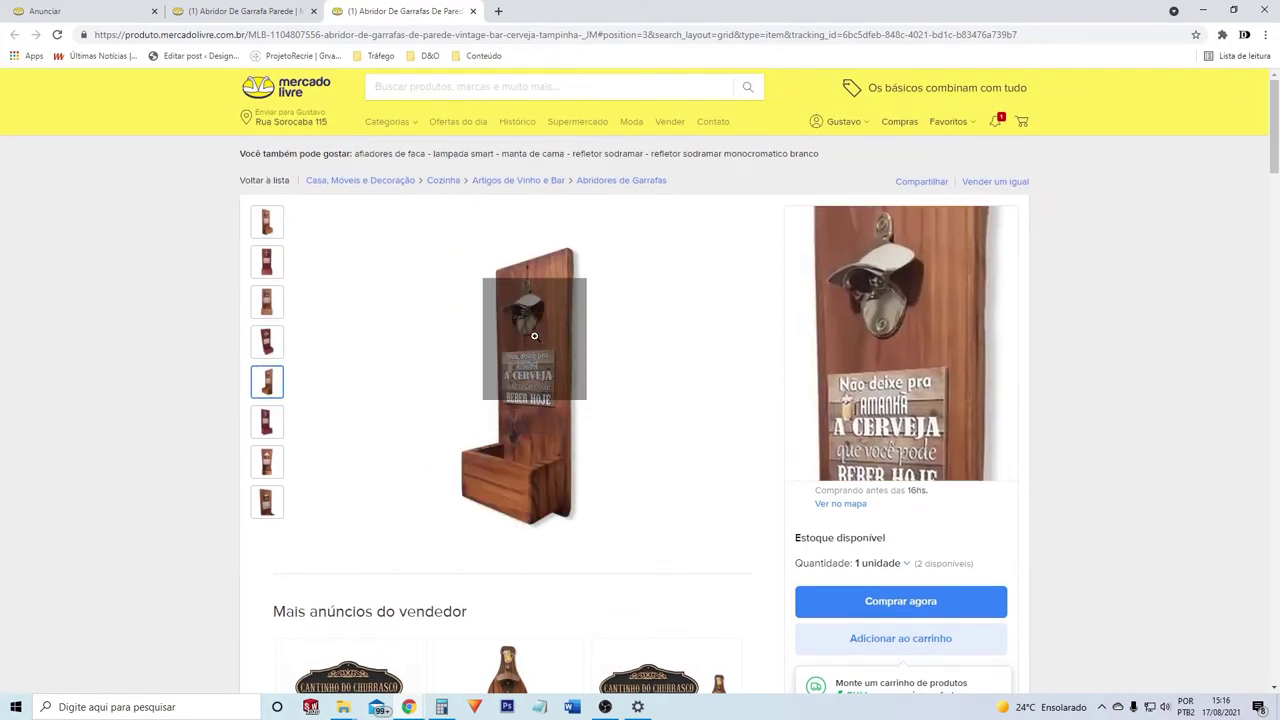
scroll(1074, 428, down, 6)
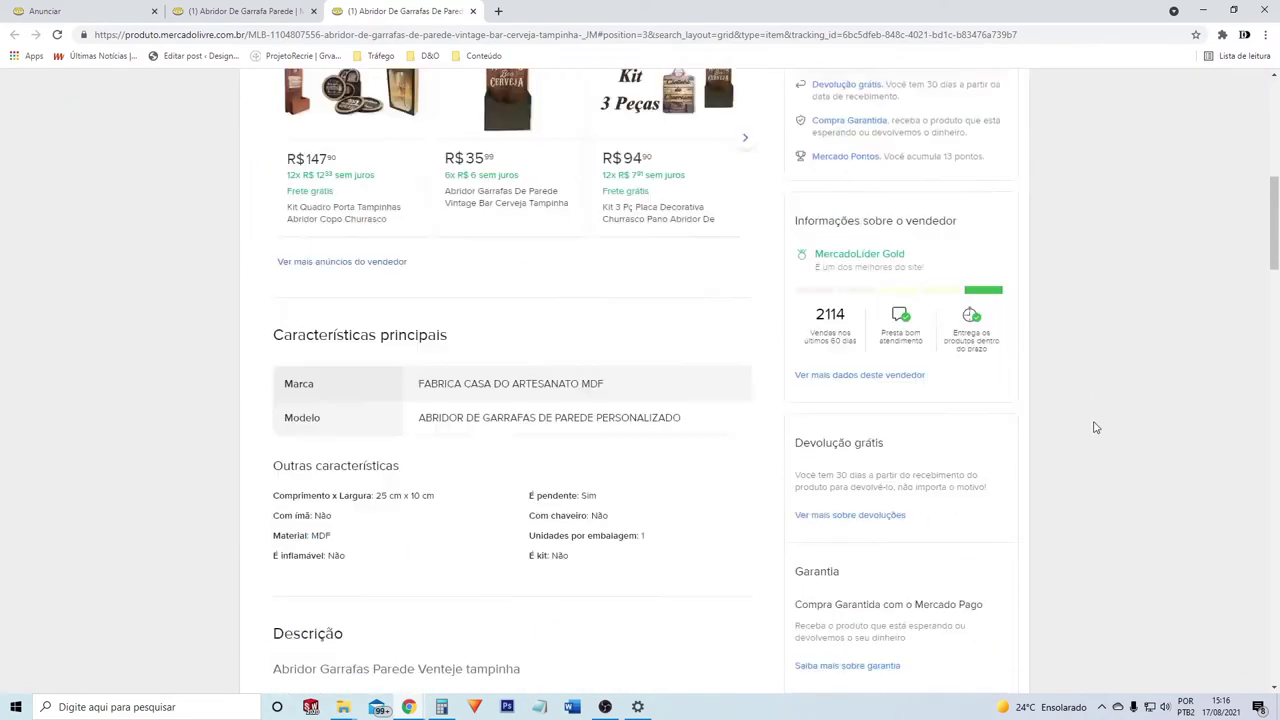
scroll(1099, 497, up, 6)
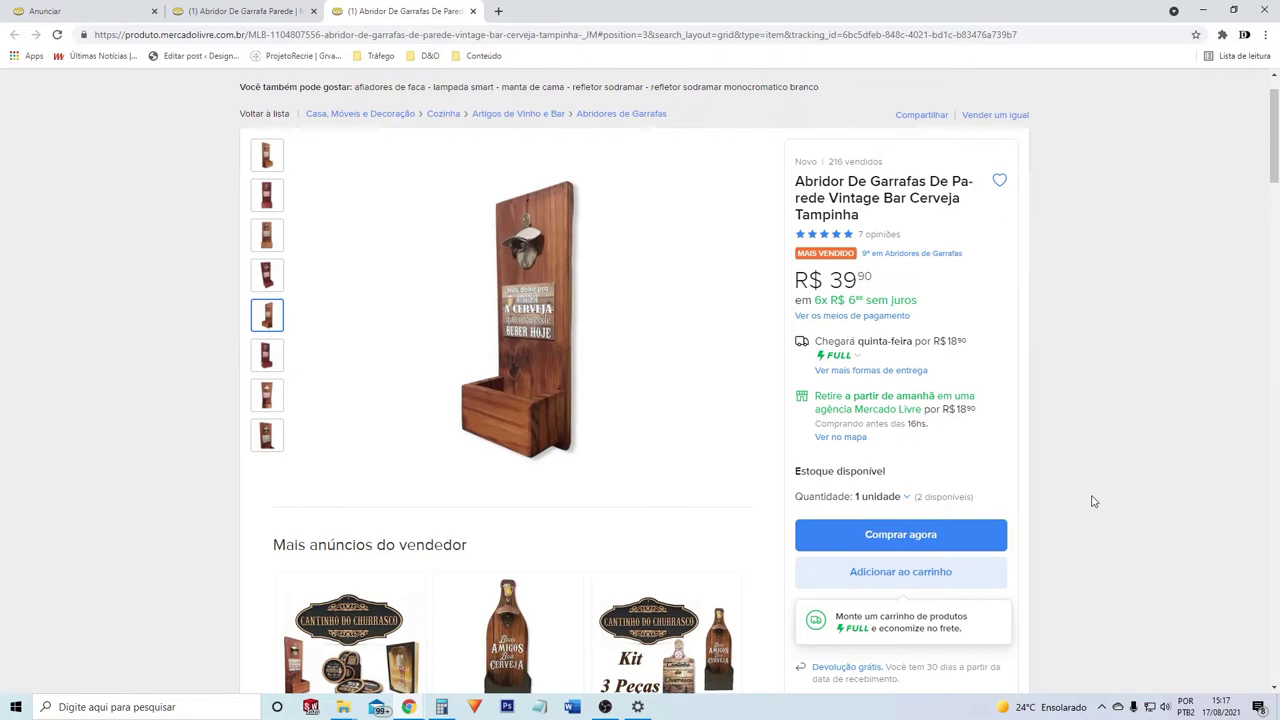
- Compare the prices, styles and shipping labels of the competing openers in the "abridor de garrafa parede" search results
click(240, 11)
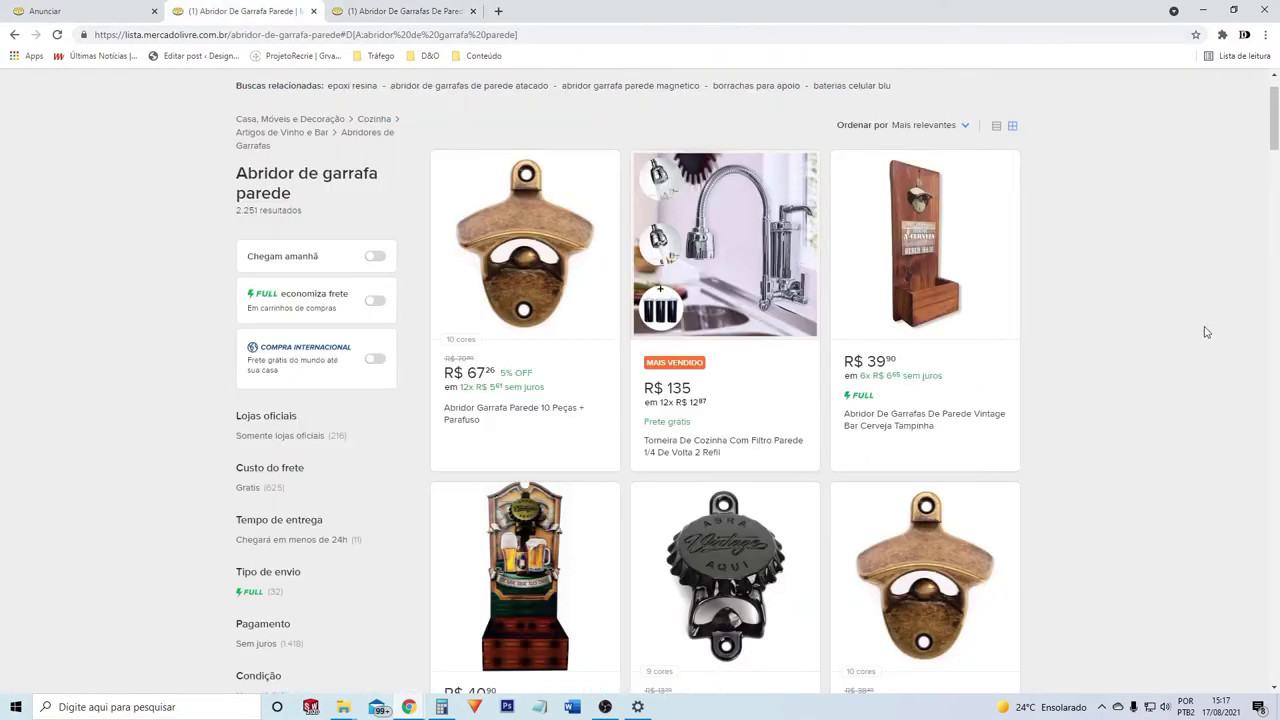
scroll(1125, 365, down, 1)
scroll(1125, 365, down, 3)
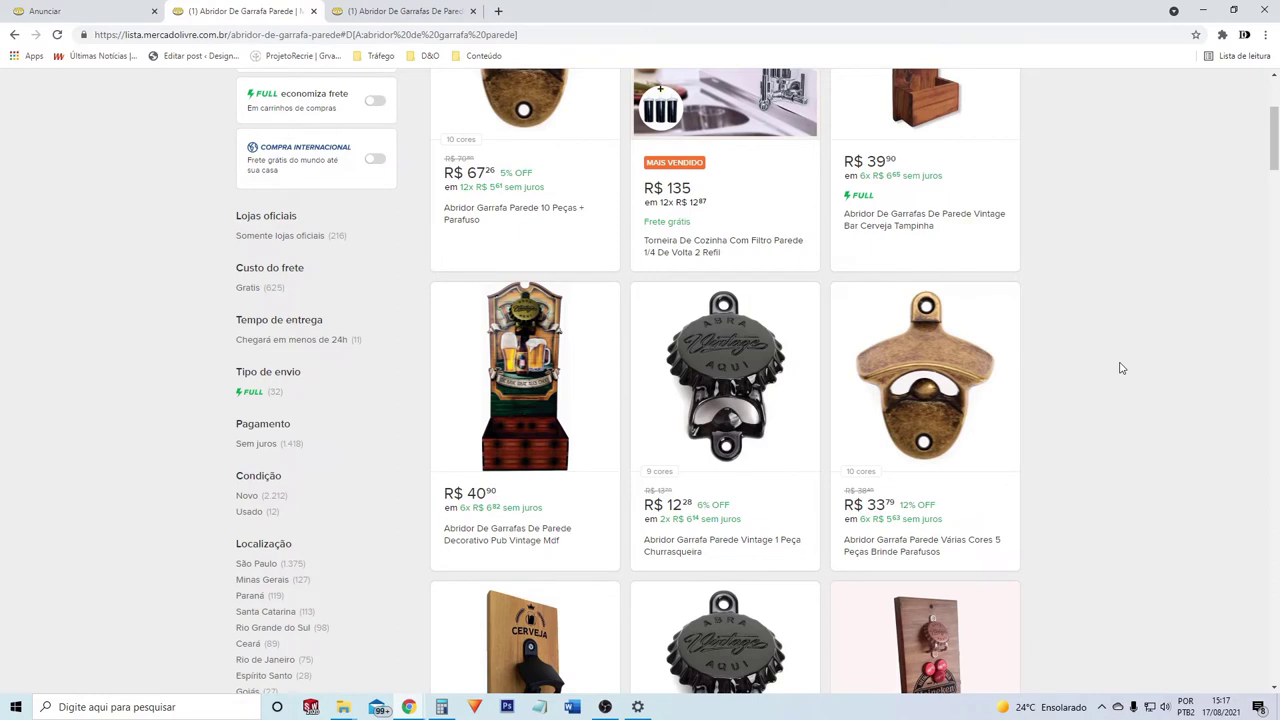
scroll(1118, 311, down, 3)
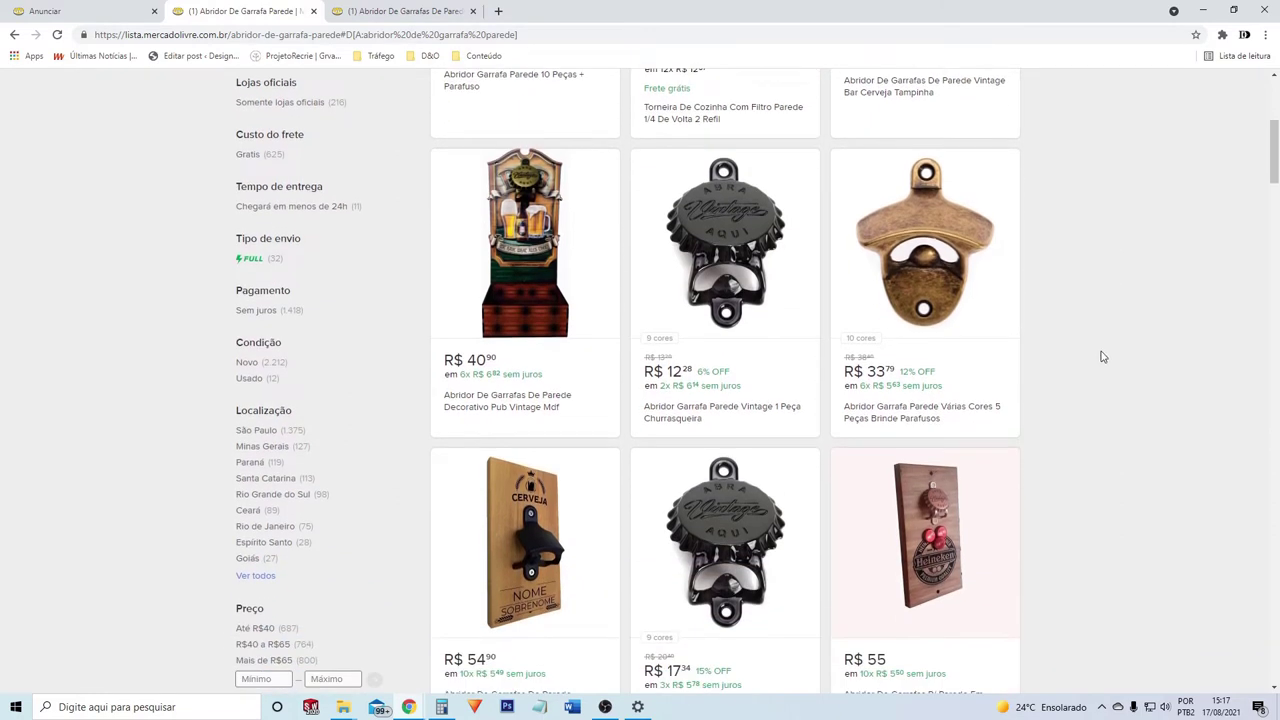
scroll(1102, 357, down, 1)
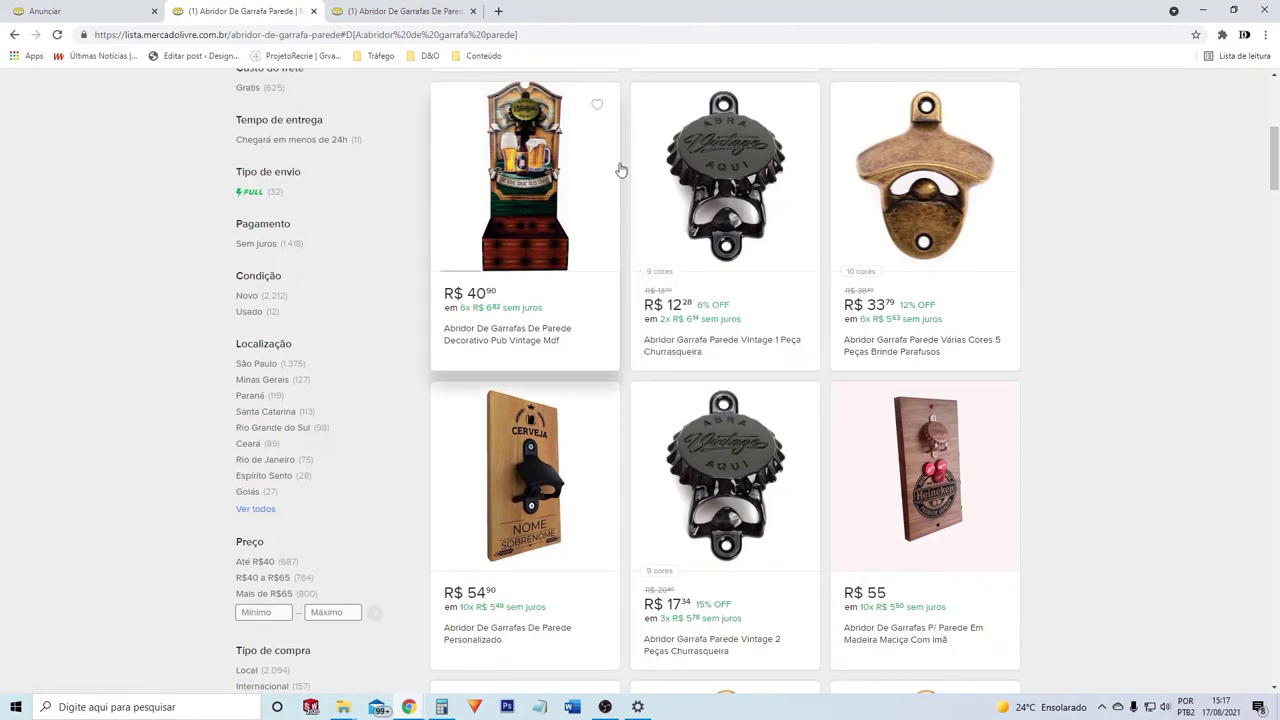
scroll(548, 437, down, 1)
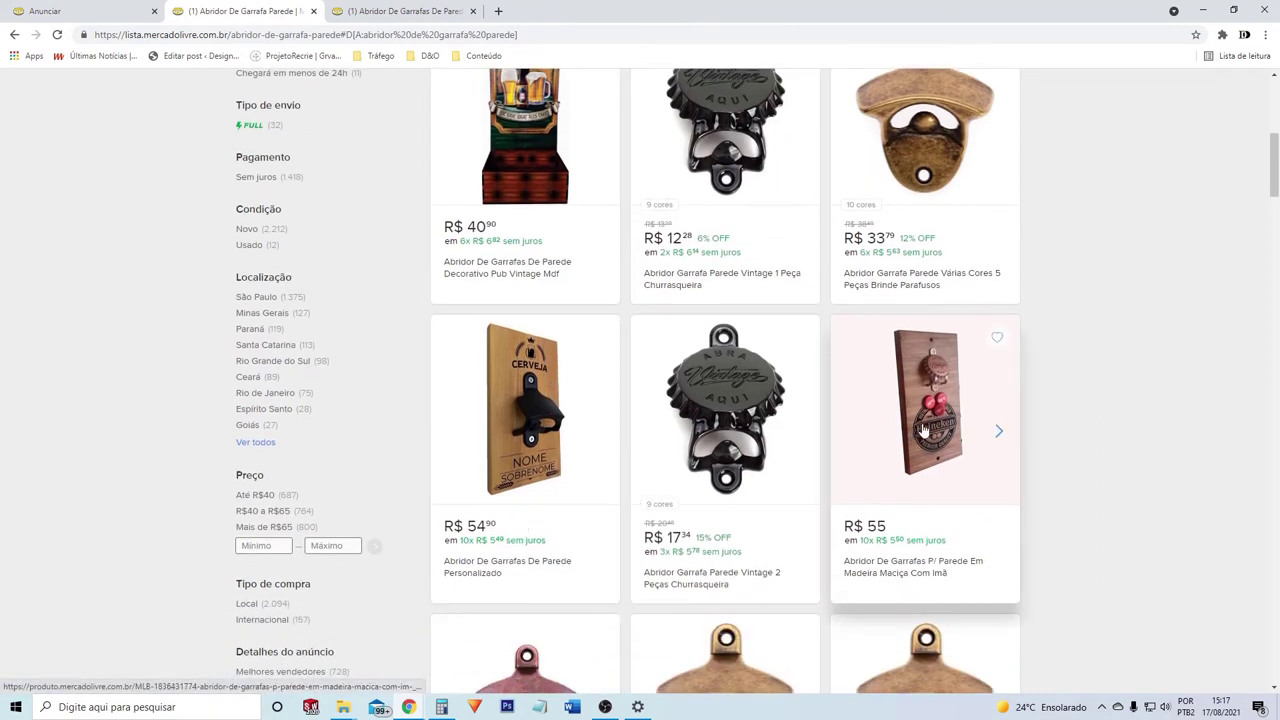
scroll(994, 428, down, 2)
scroll(820, 217, down, 2)
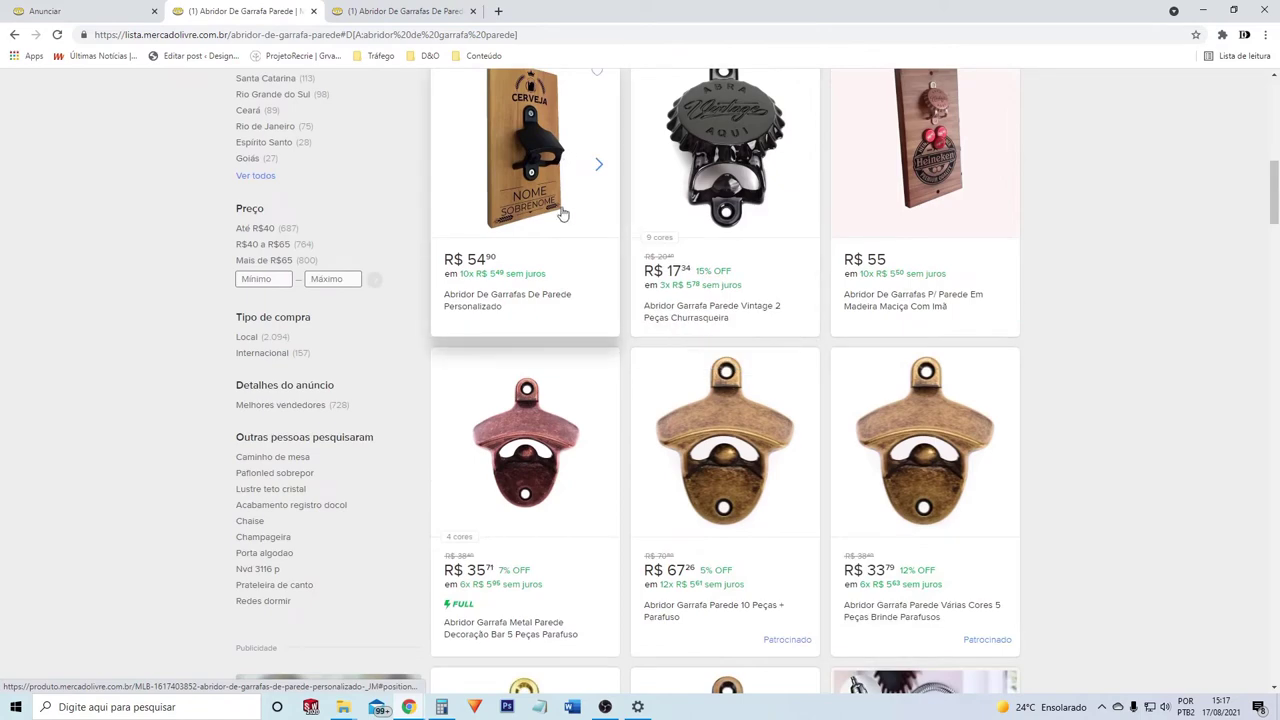
scroll(563, 209, up, 1)
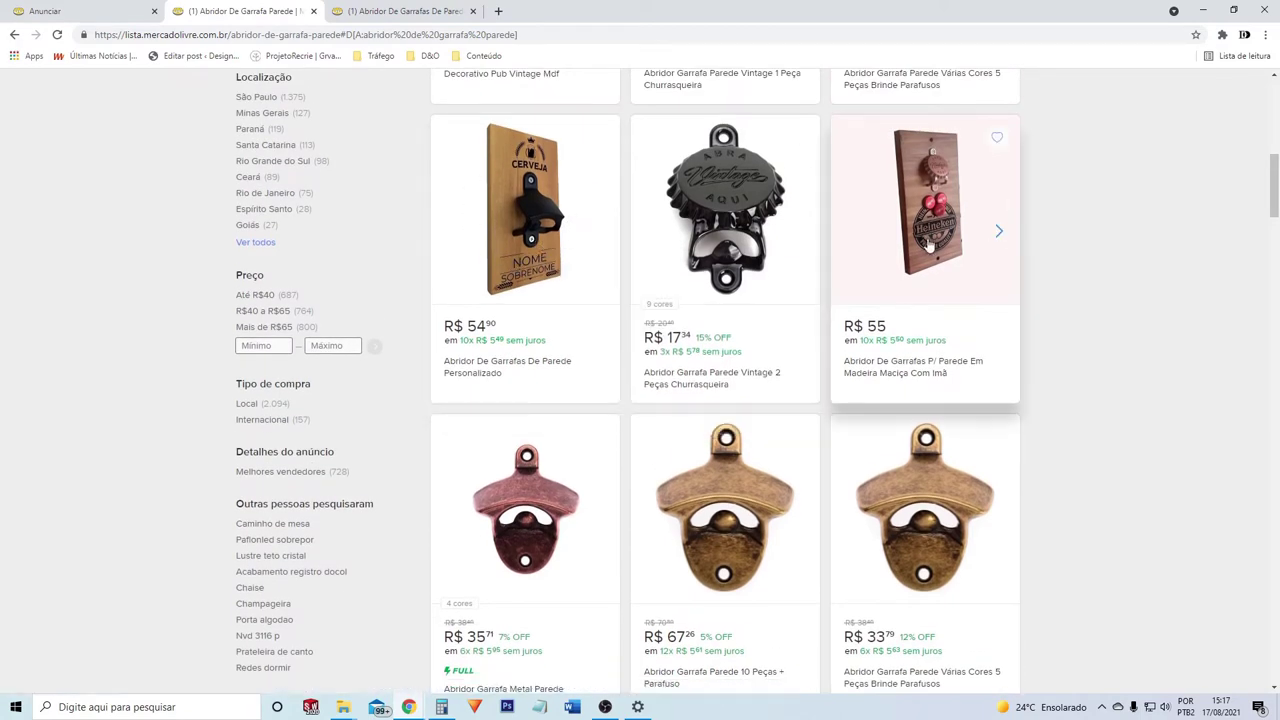
scroll(1083, 351, down, 5)
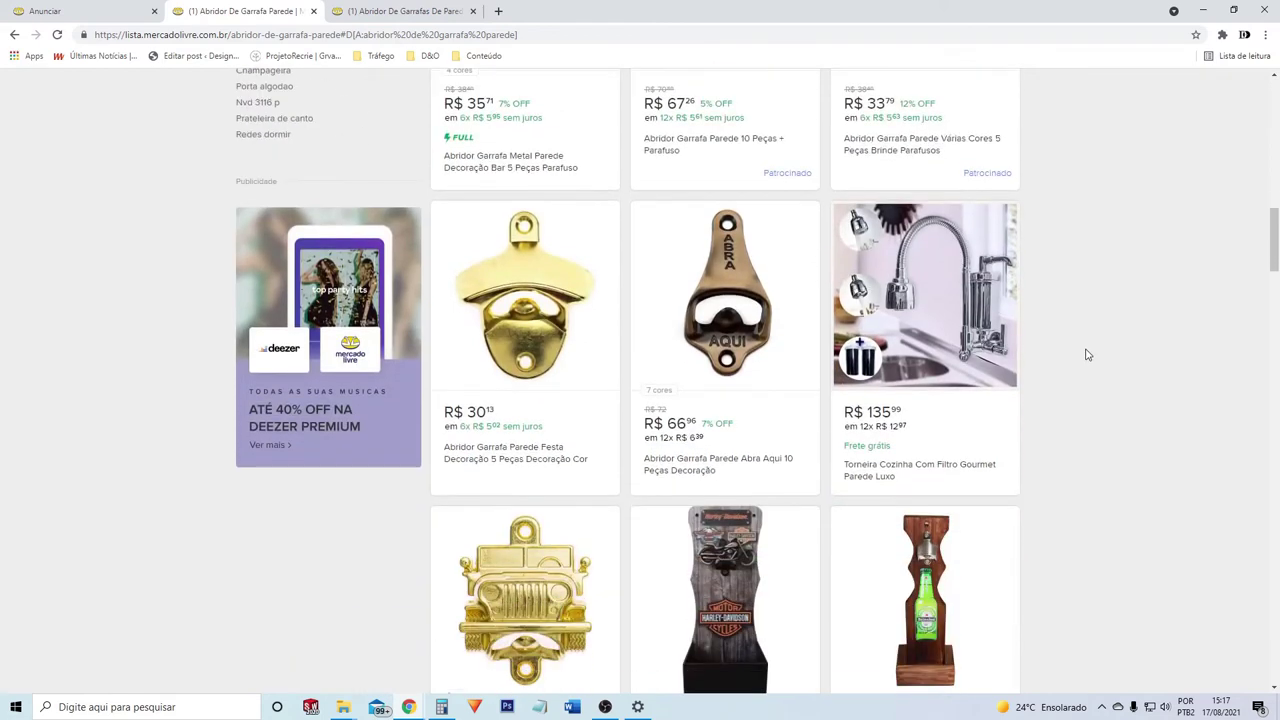
scroll(1087, 354, down, 6)
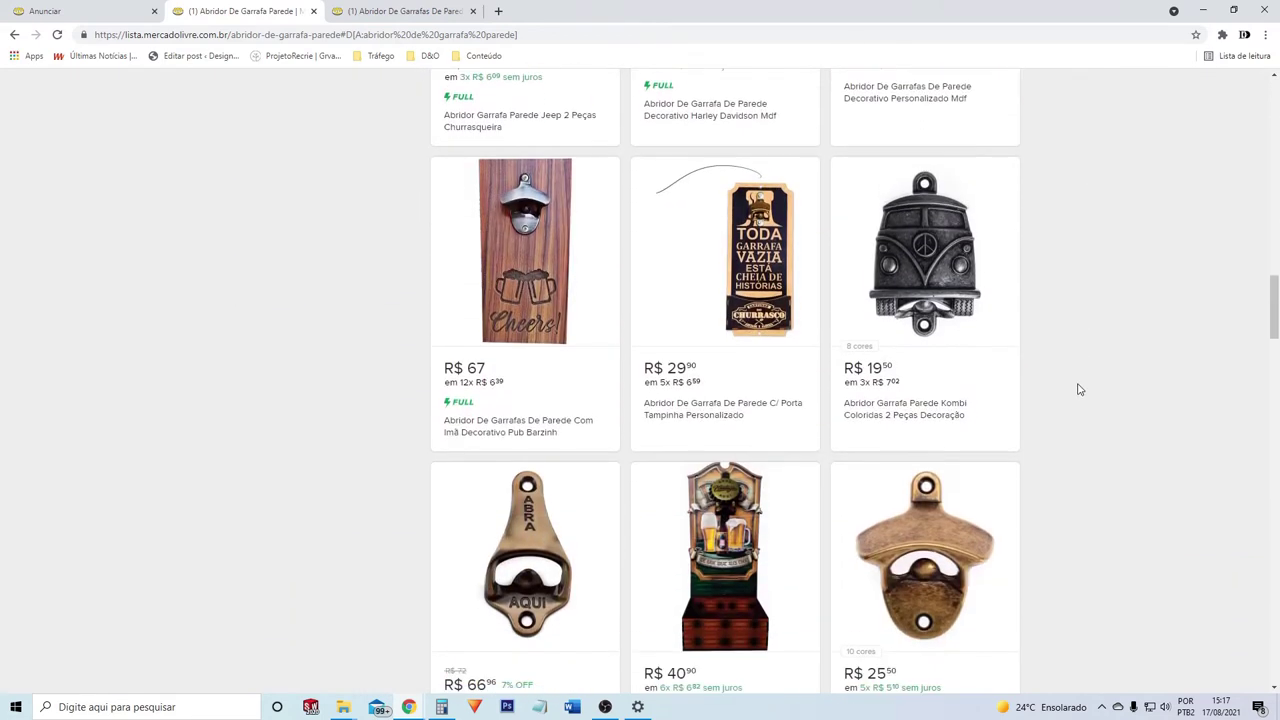
scroll(1077, 423, down, 2)
scroll(1078, 425, down, 3)
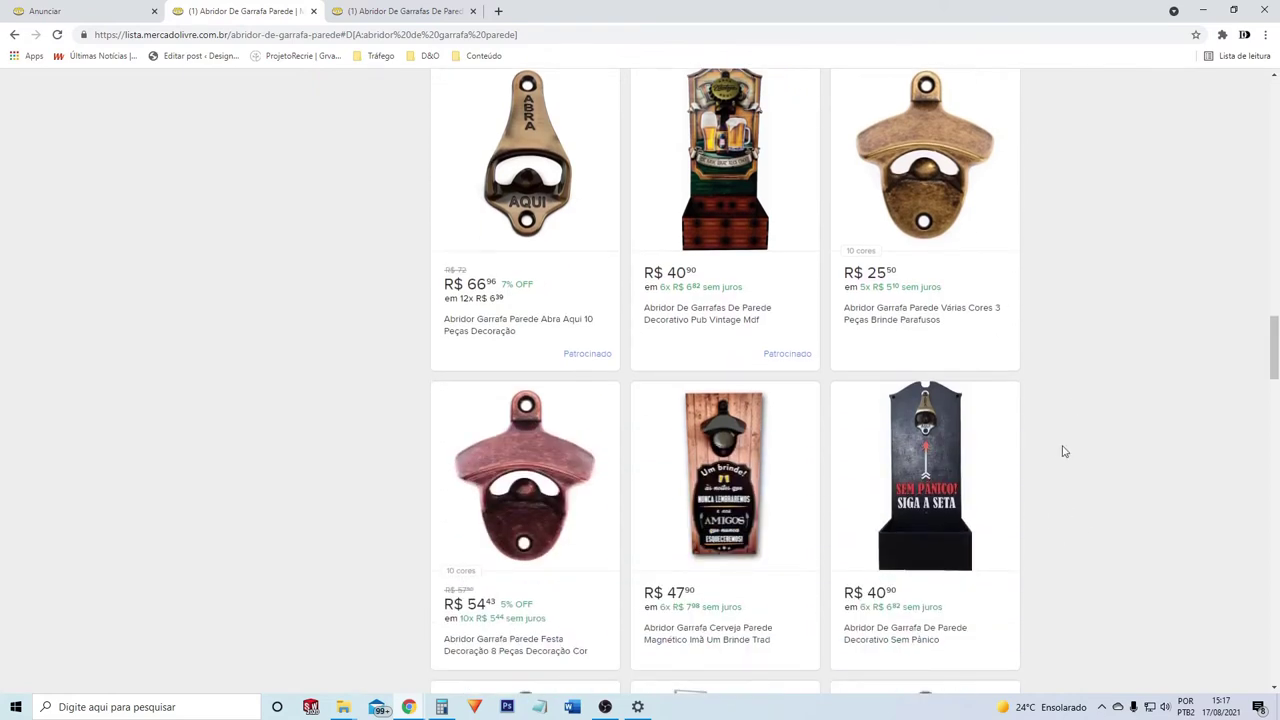
scroll(1064, 451, down, 5)
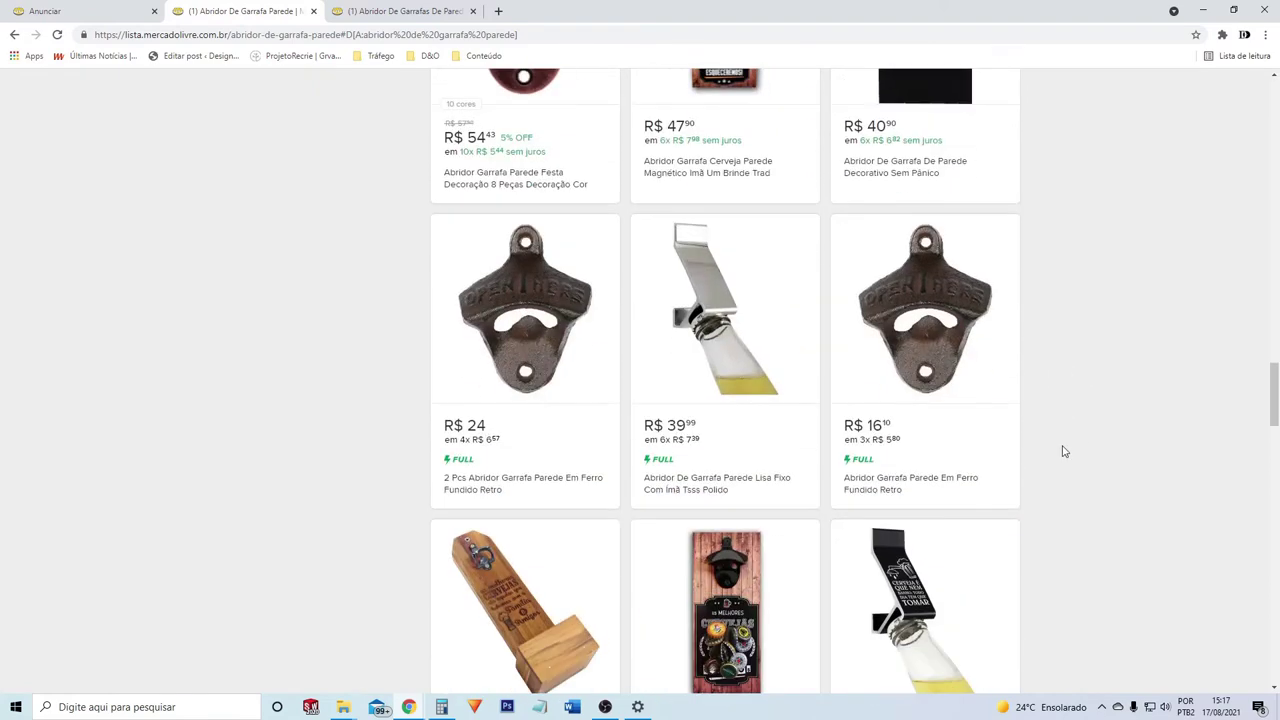
scroll(1064, 451, down, 4)
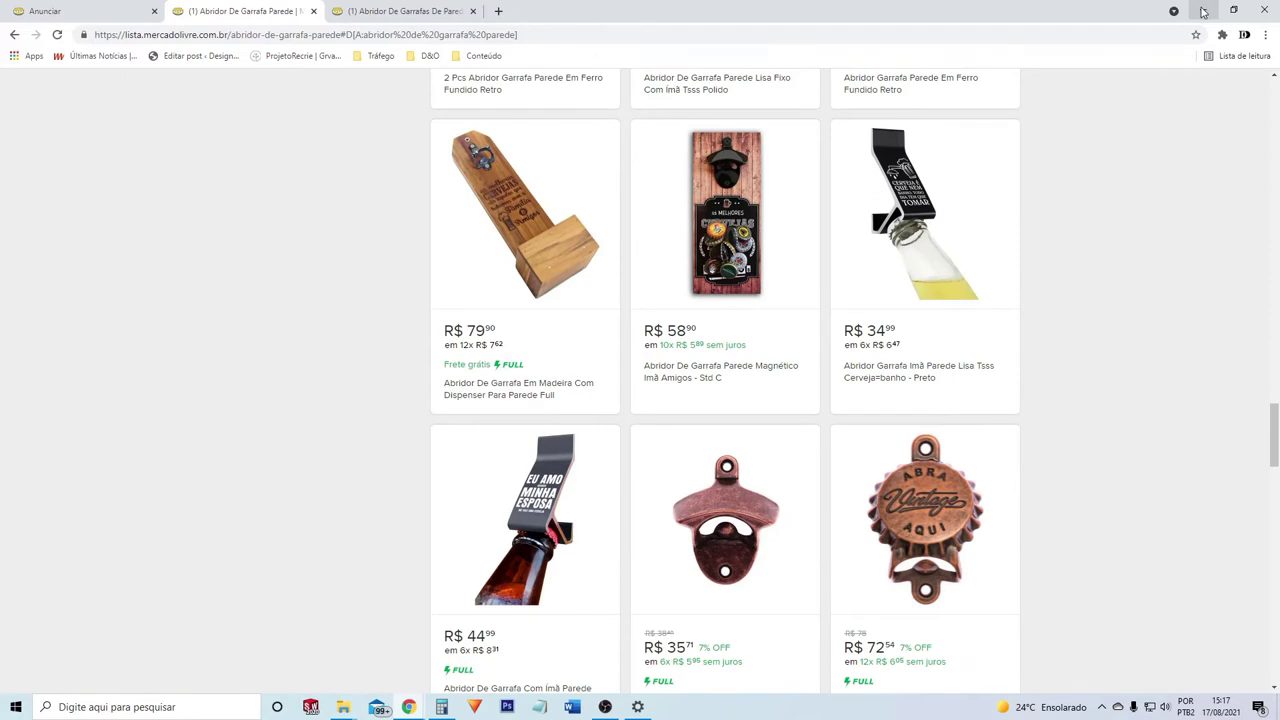
- Return to the listing draft, set the product price to R$ 60,00 and confirm it
click(414, 18)
click(69, 5)
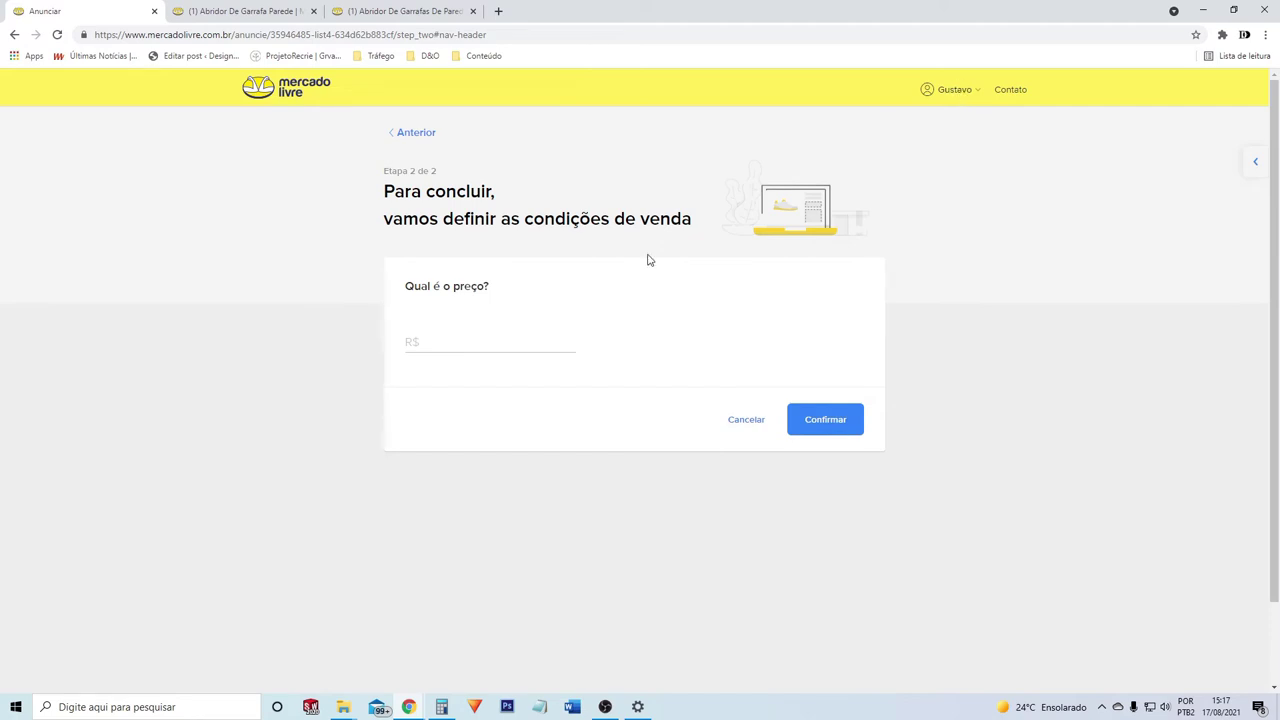
click(489, 341)
text(60,00)
key(Return)
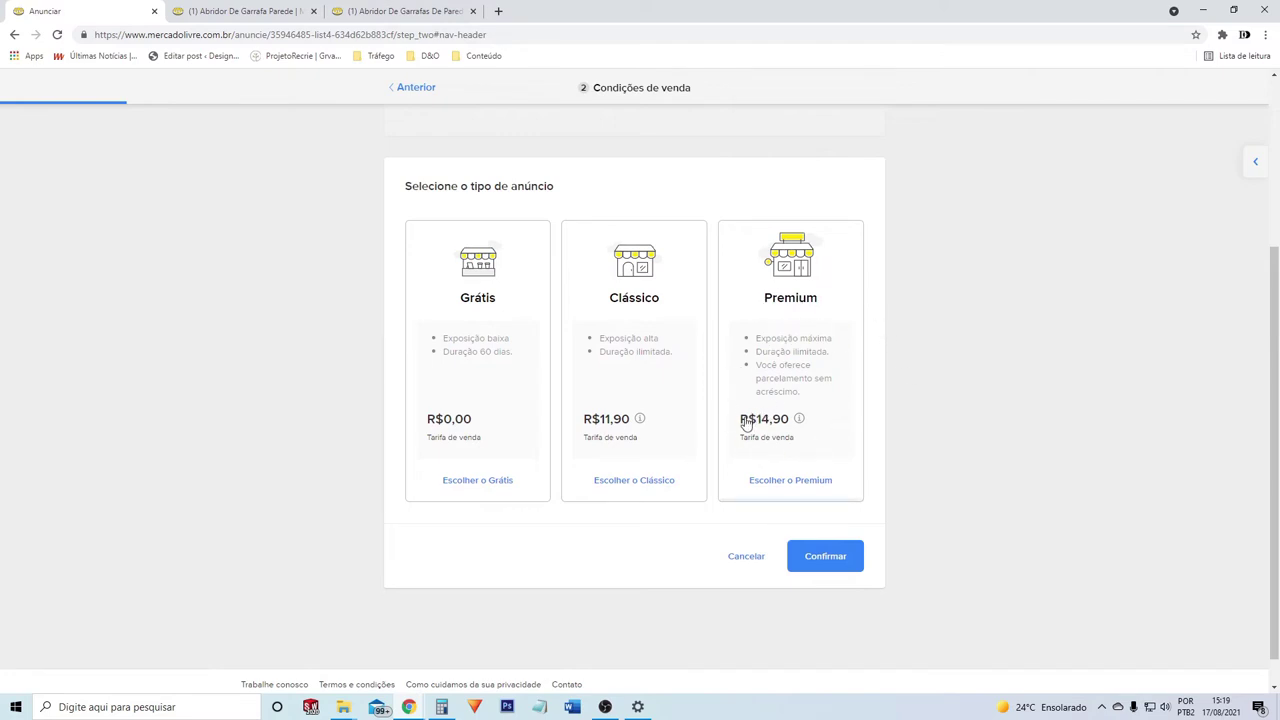
- Compare the Grátis, Clássico and Premium listing types, checking how the sale fees are calculated for the entered price
mouse_move(803, 428)
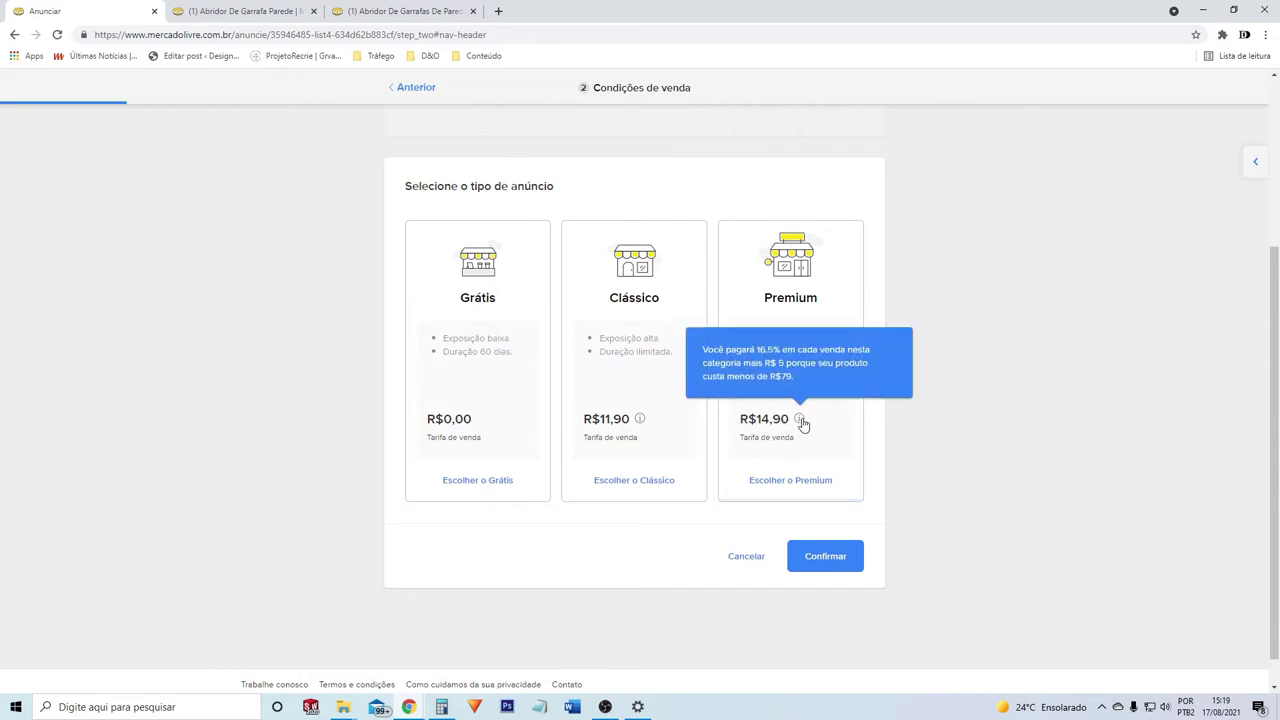
scroll(640, 250, up, 3)
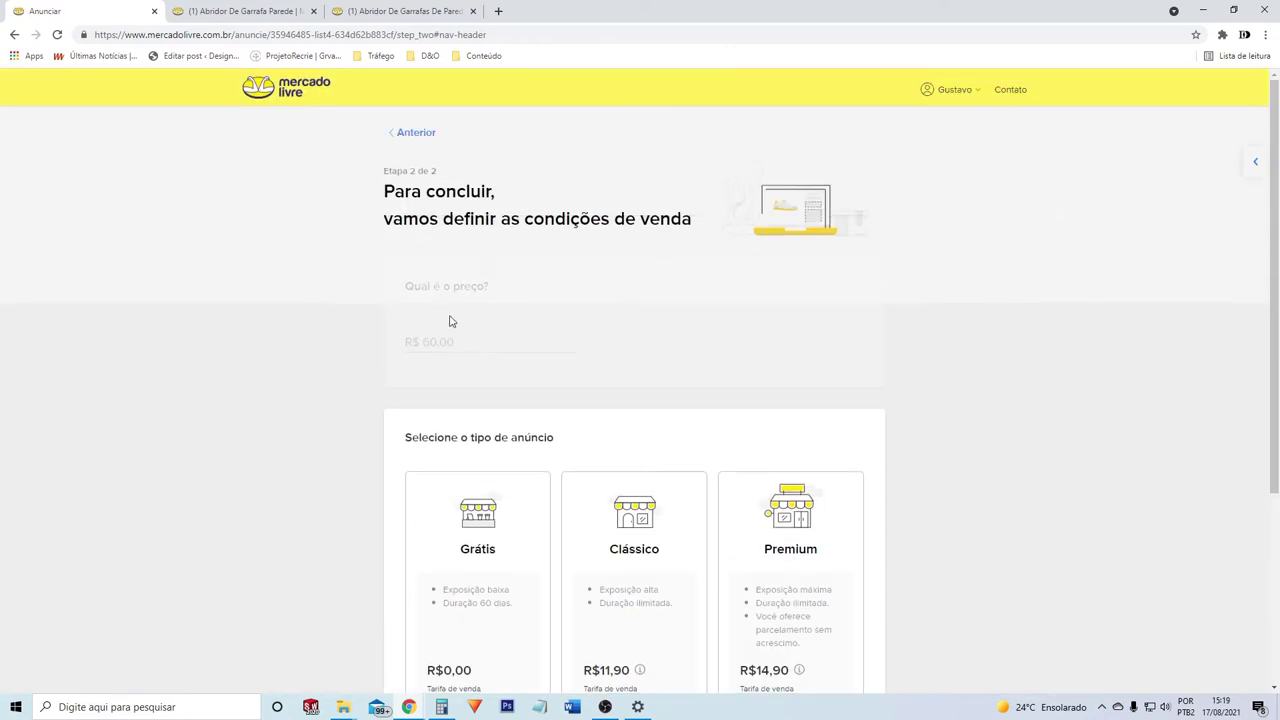
scroll(728, 396, down, 3)
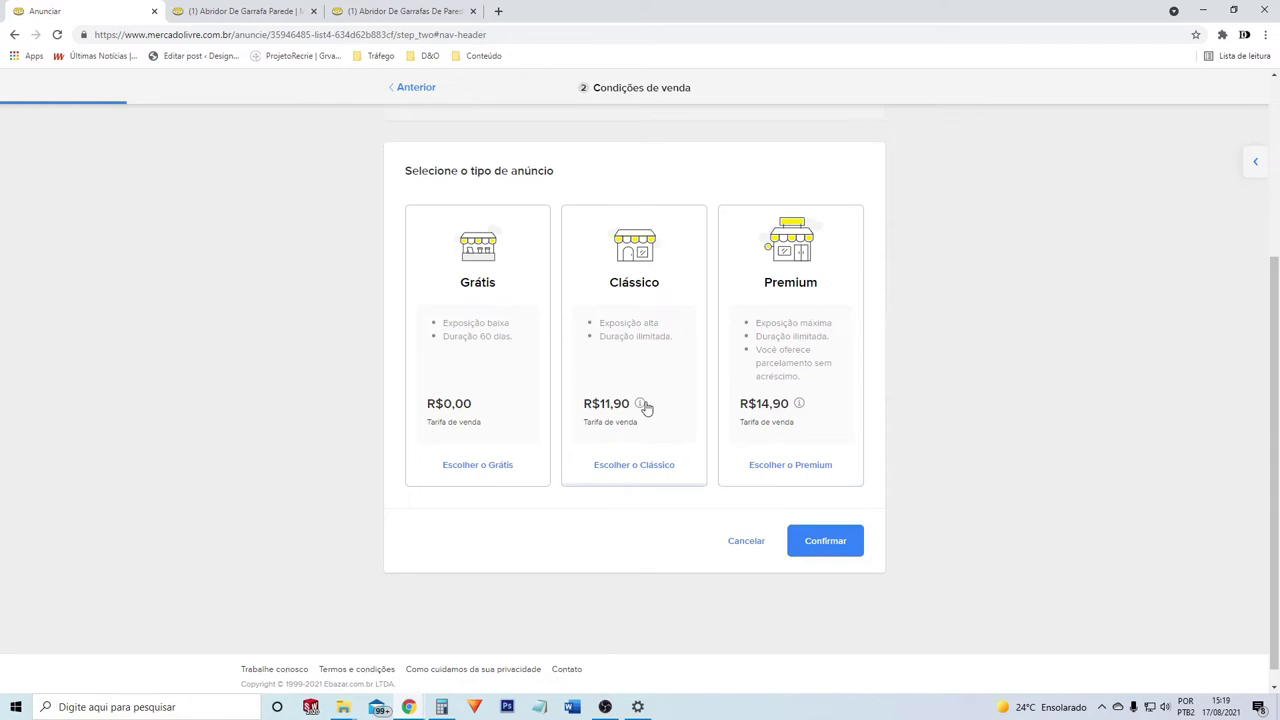
mouse_move(640, 407)
- Examine the exposure of competing openers from the first results to the page's end, checking them against the draft's listing types
click(245, 11)
scroll(733, 222, down, 5)
scroll(733, 222, up, 10)
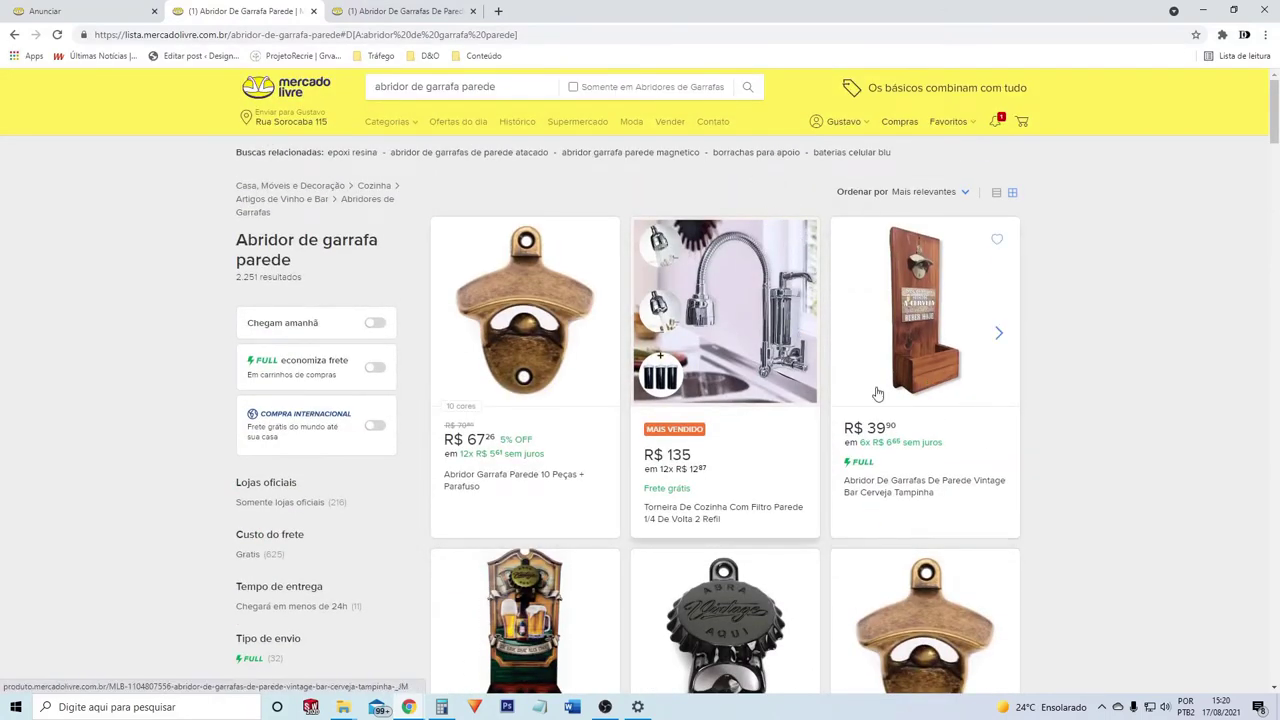
click(116, 7)
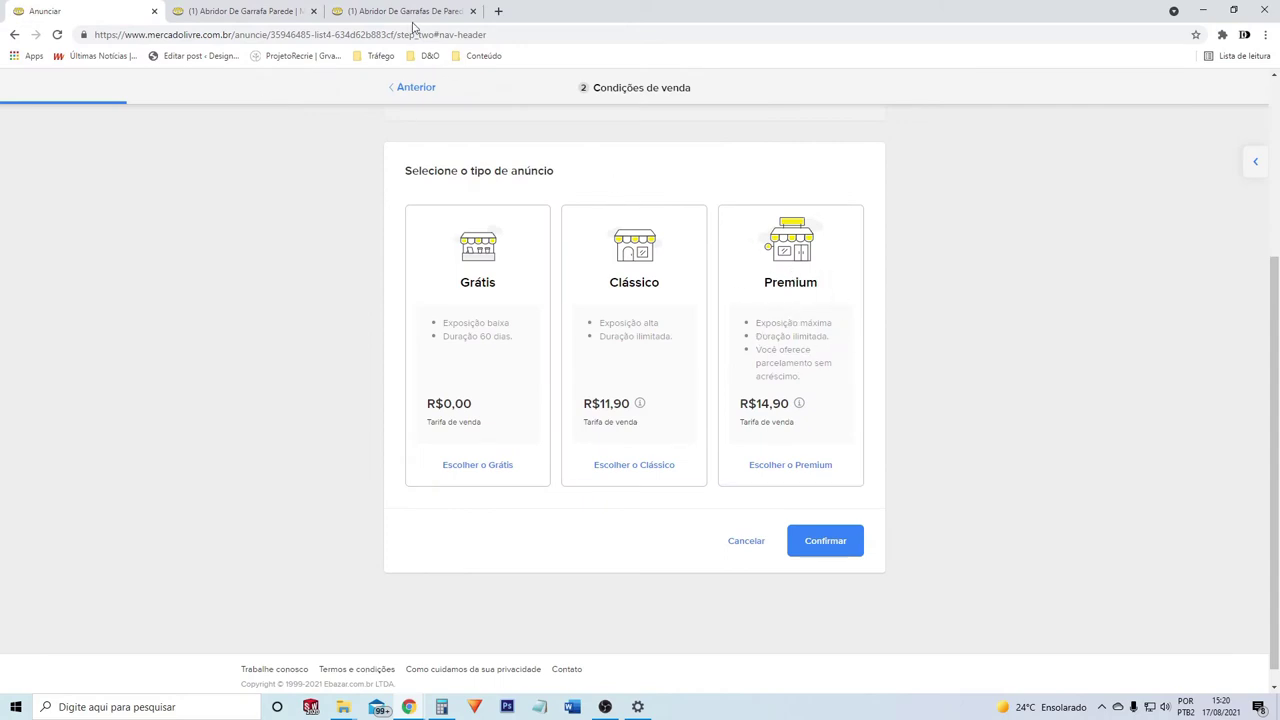
click(300, 11)
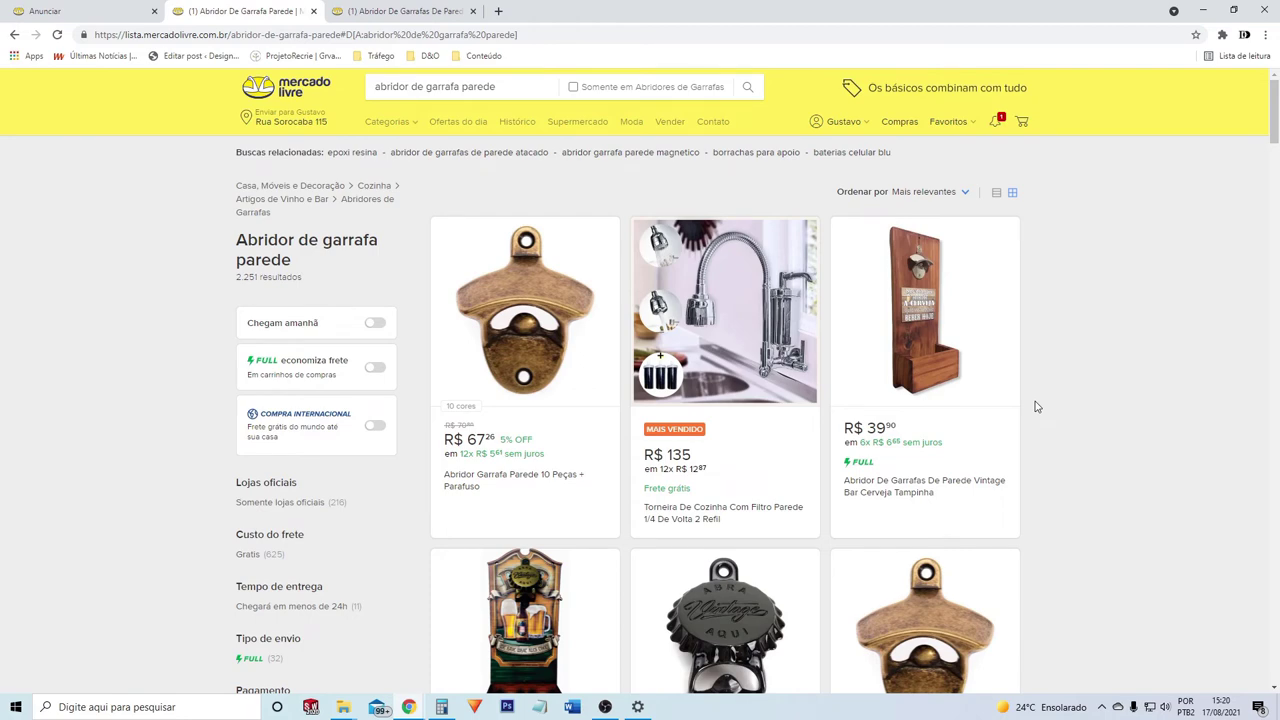
scroll(1036, 406, down, 5)
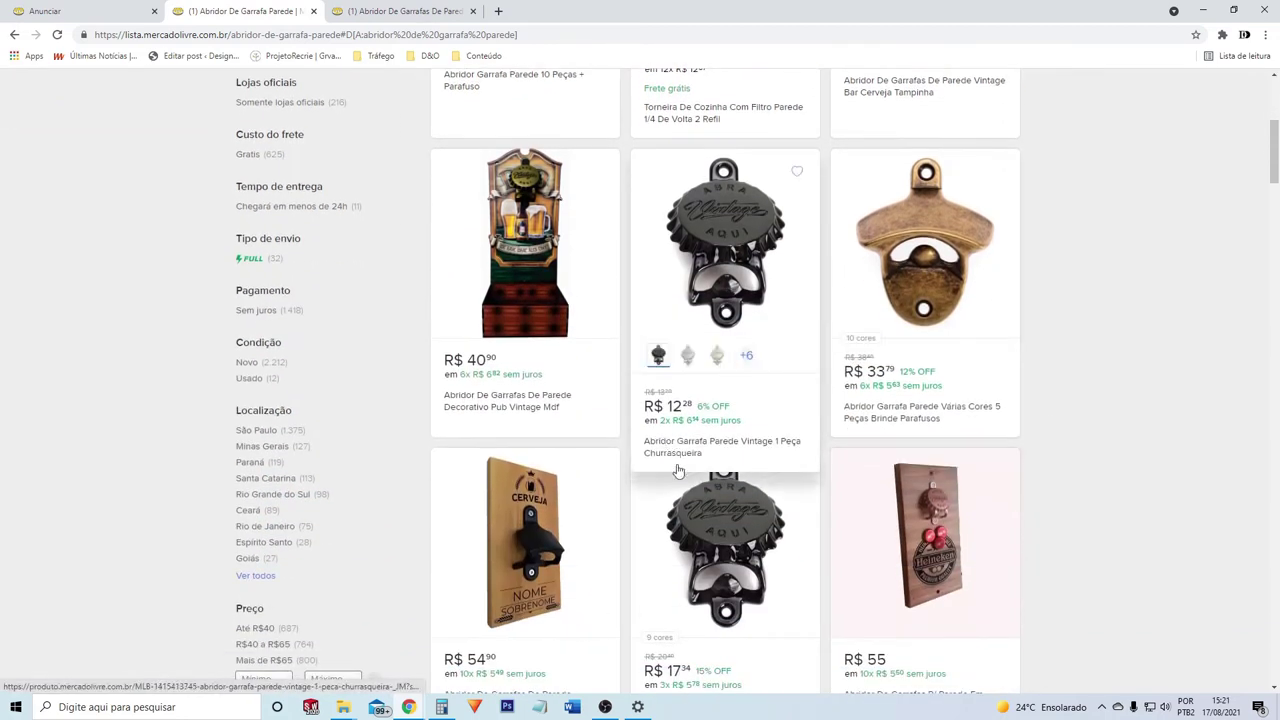
scroll(886, 443, down, 3)
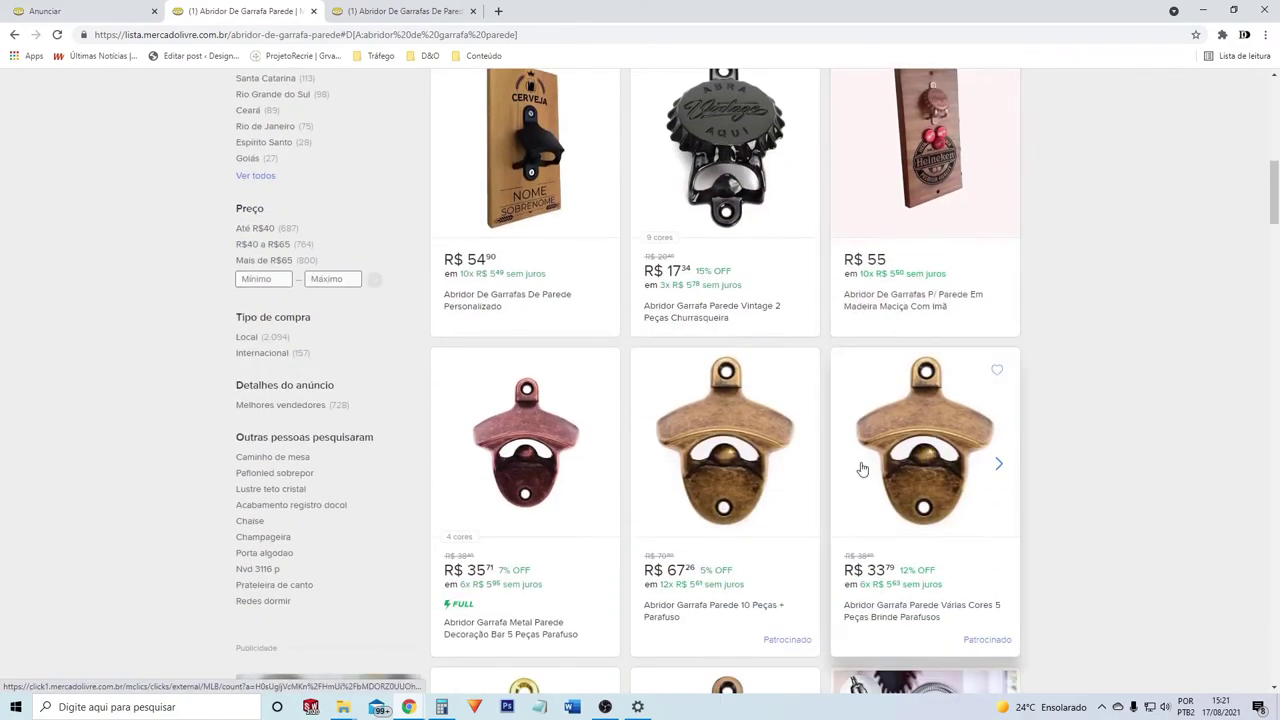
scroll(1090, 485, up, 10)
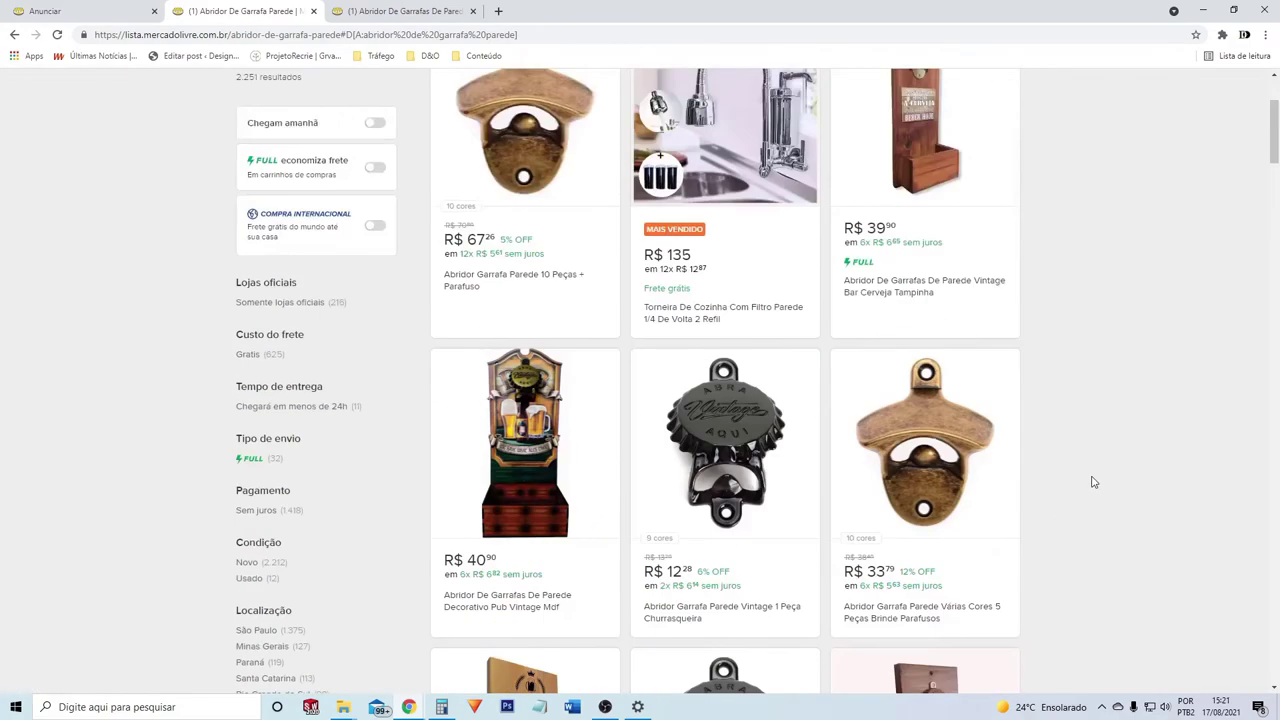
scroll(1093, 482, down, 15)
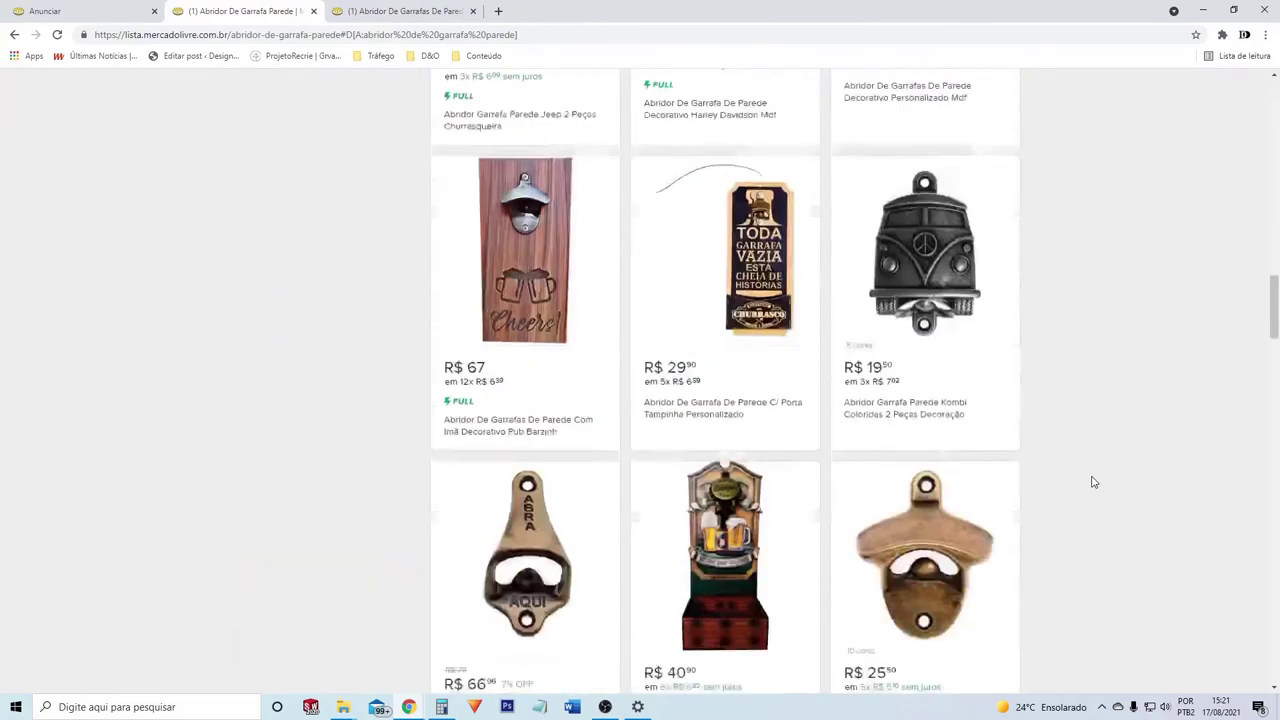
scroll(1093, 482, down, 15)
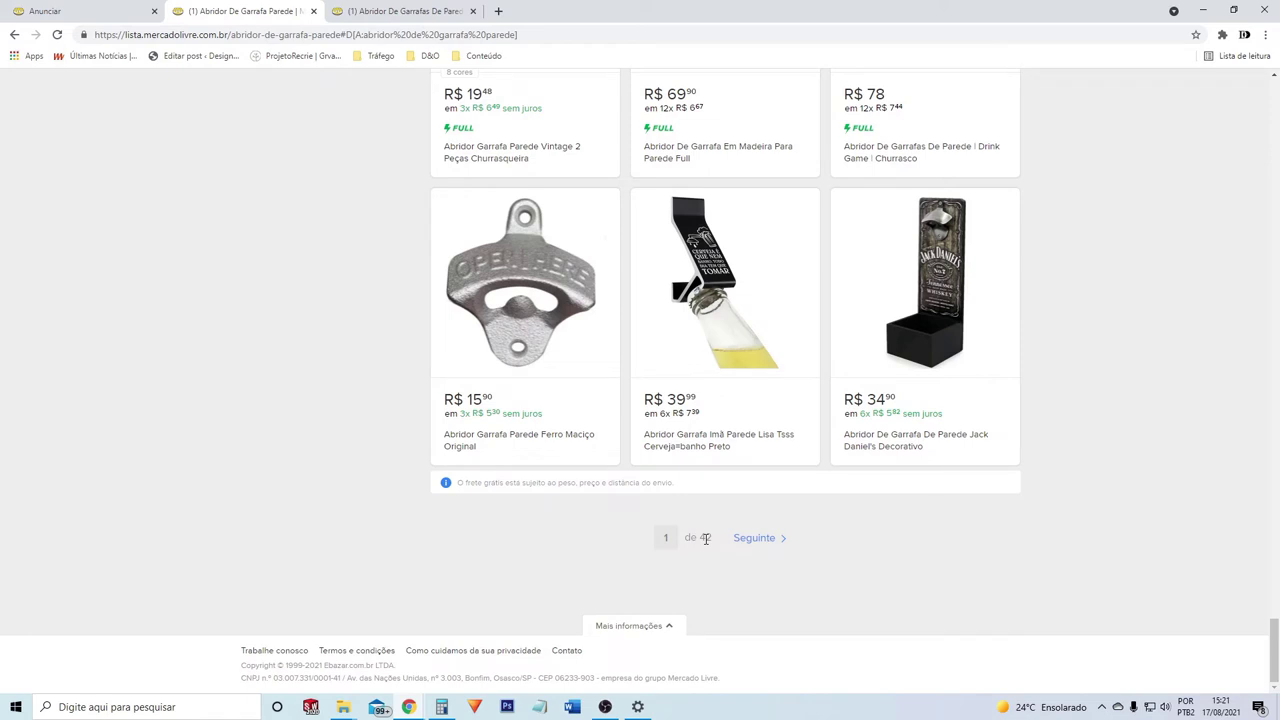
click(113, 17)
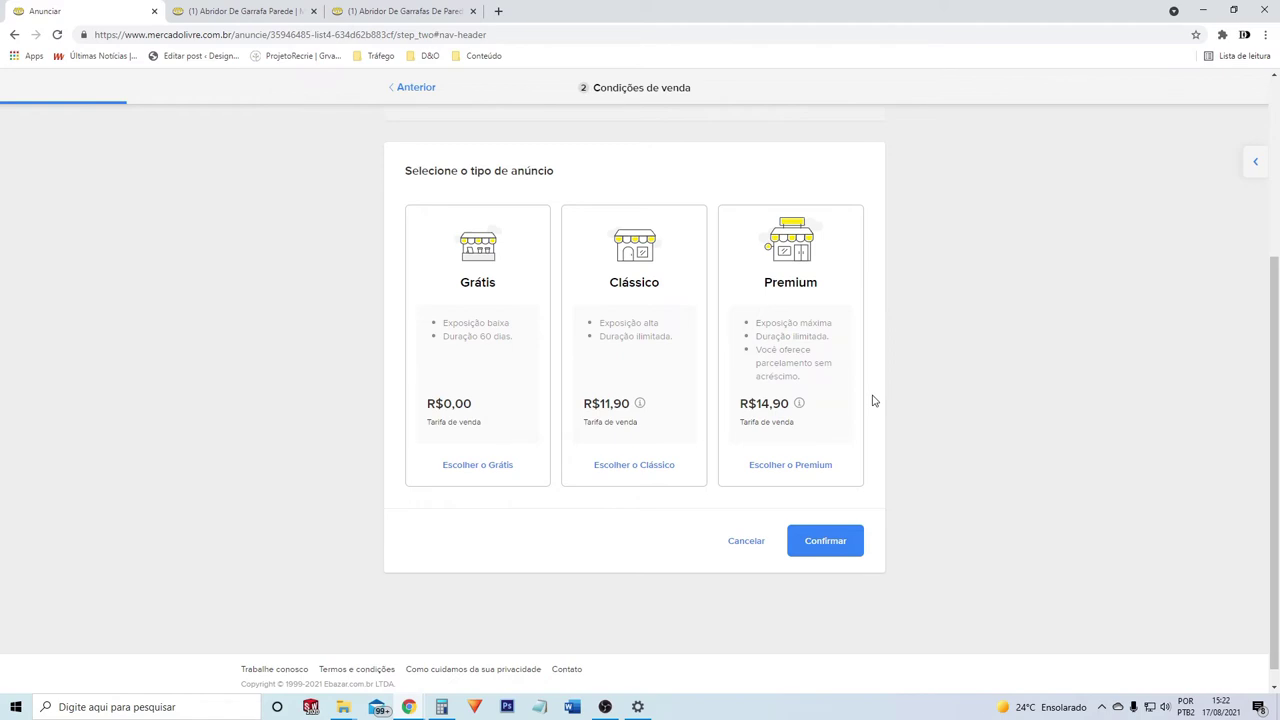
- Examine which competing openers offer interest-free instalments, going from the end of the first results page back towards its start
click(245, 12)
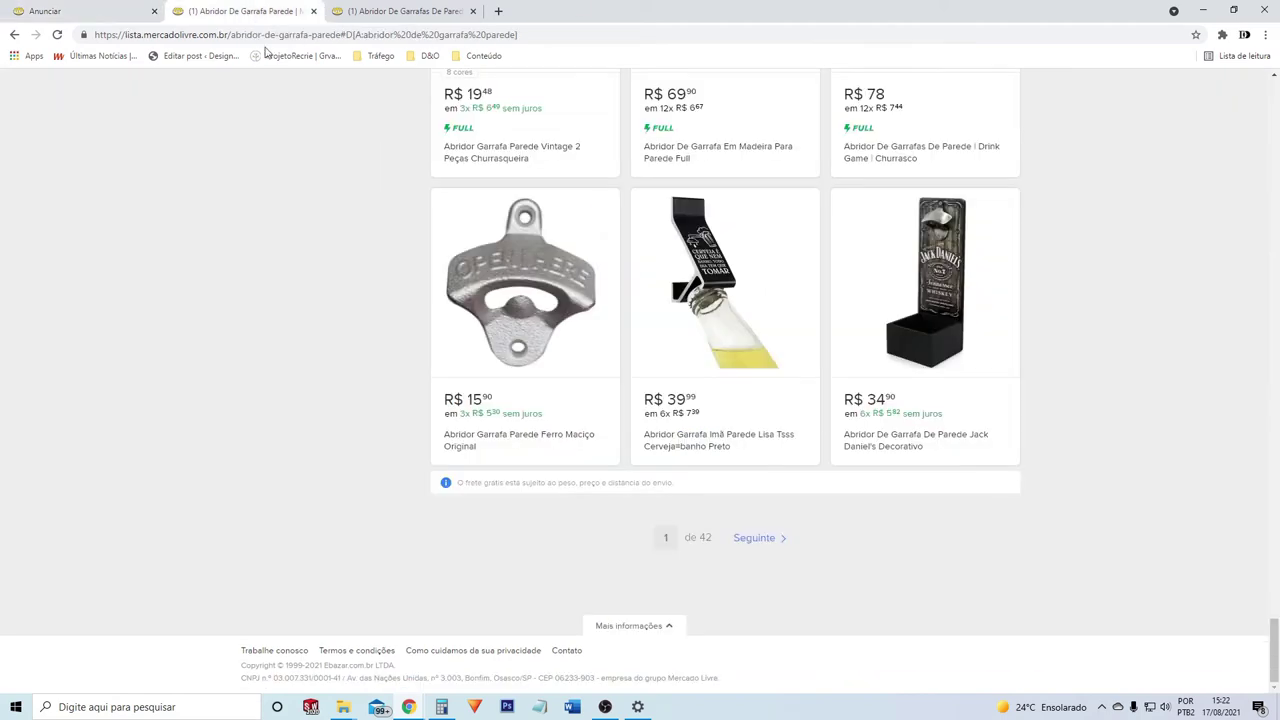
scroll(1114, 480, up, 3)
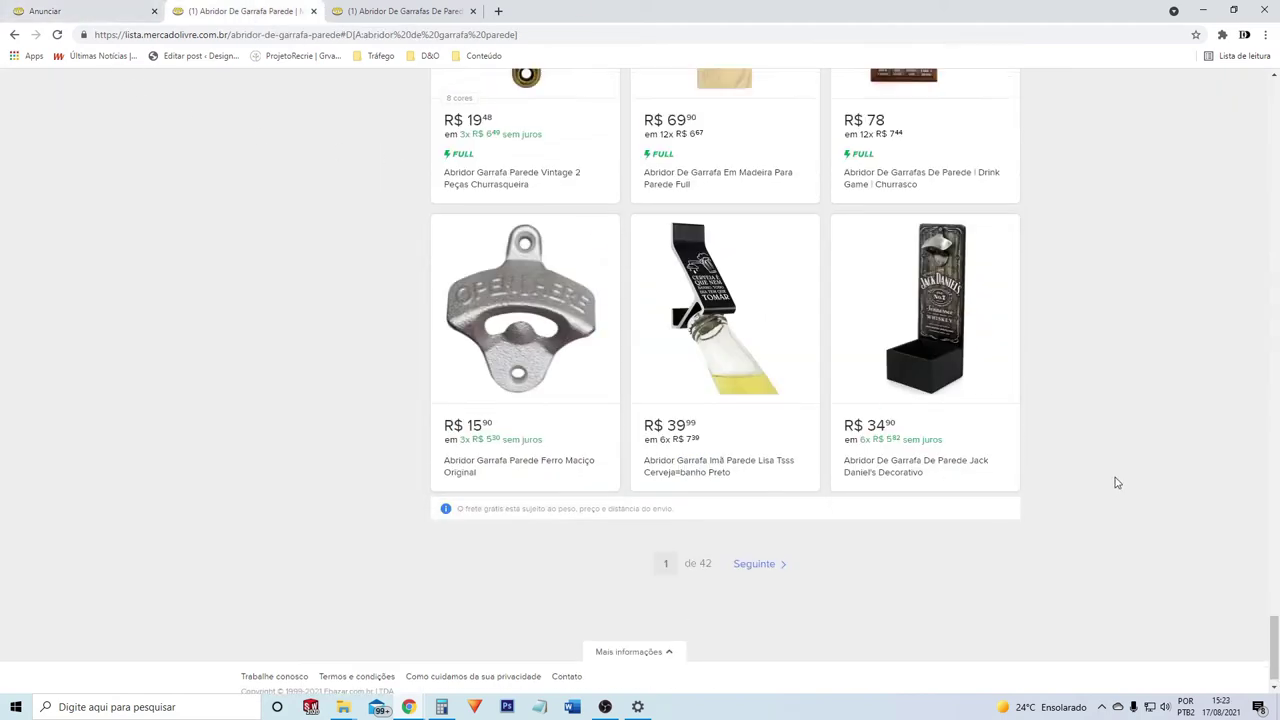
scroll(557, 634, down, 2)
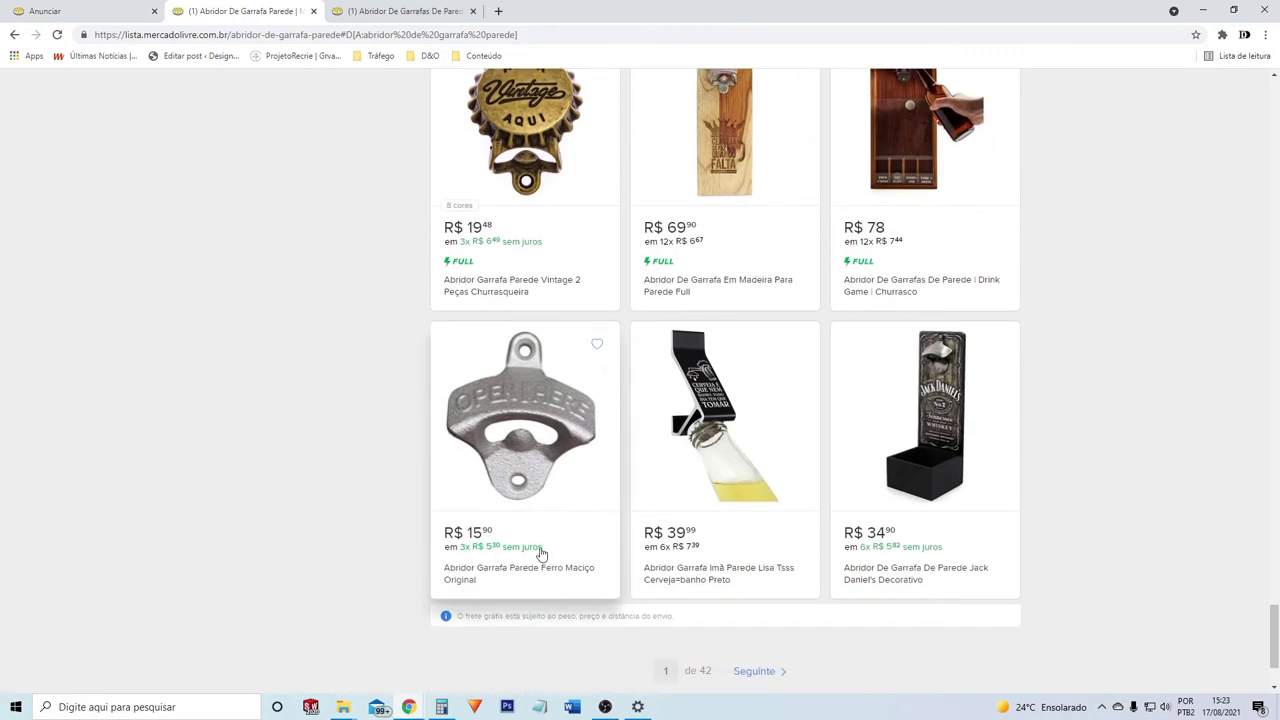
scroll(560, 500, up, 2)
scroll(700, 340, up, 2)
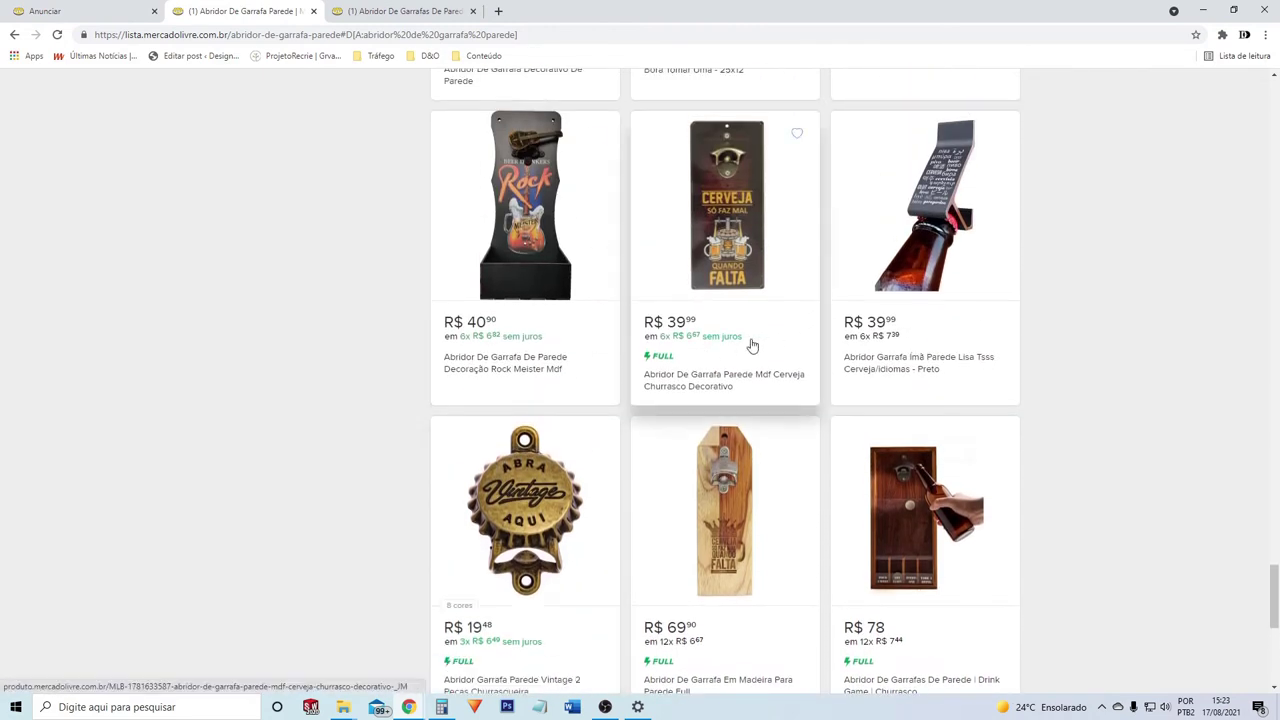
scroll(780, 348, up, 3)
scroll(615, 340, up, 1)
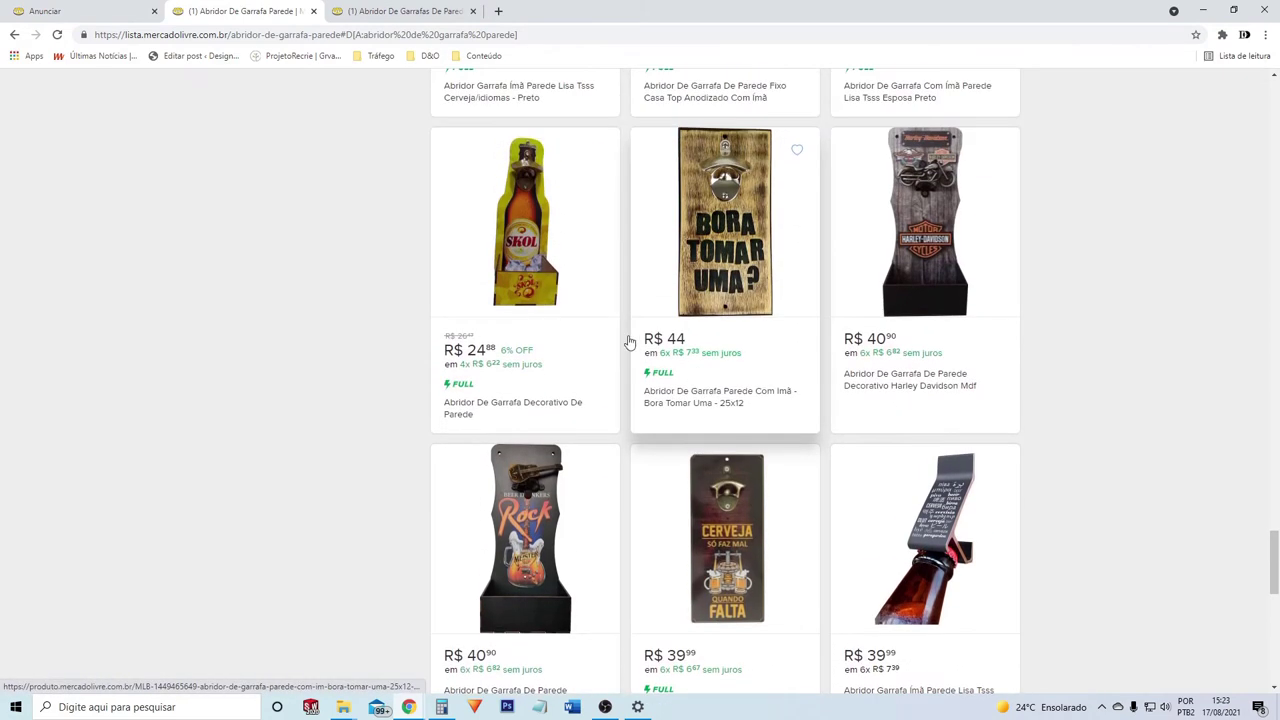
scroll(1058, 371, up, 5)
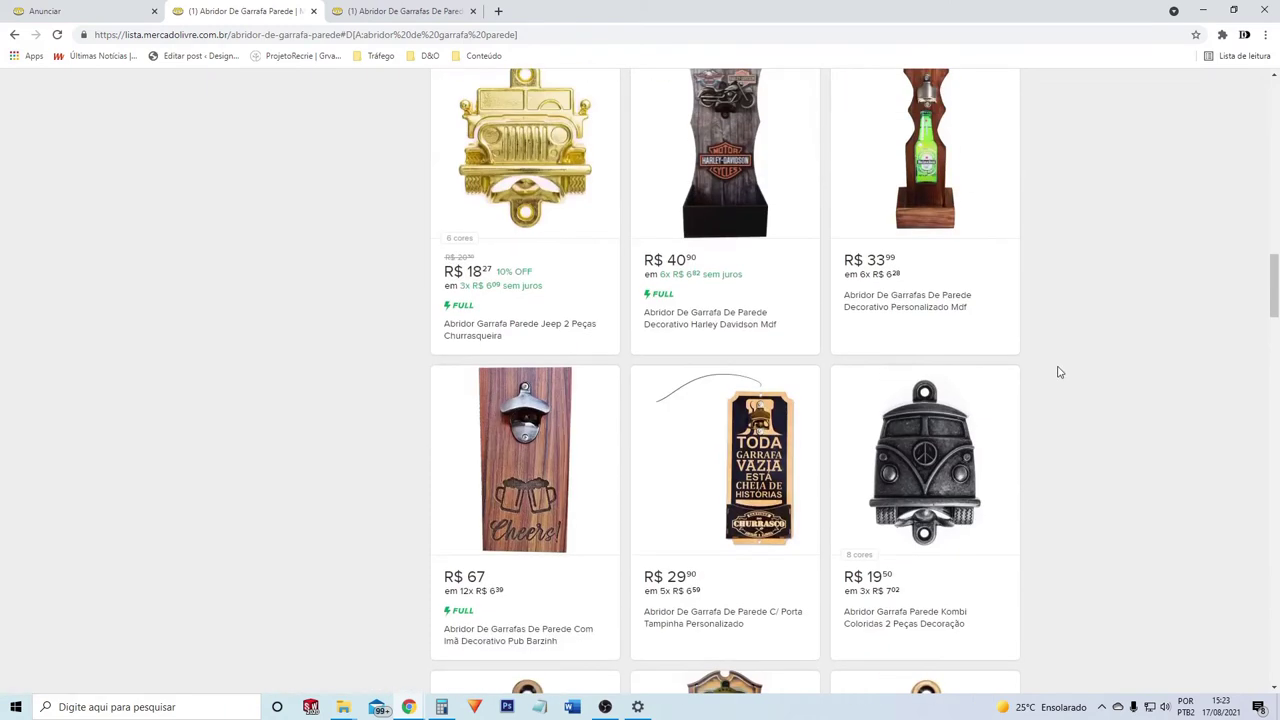
- Return to the listing draft, choose the Premium listing type and confirm it
scroll(1058, 371, up, 4)
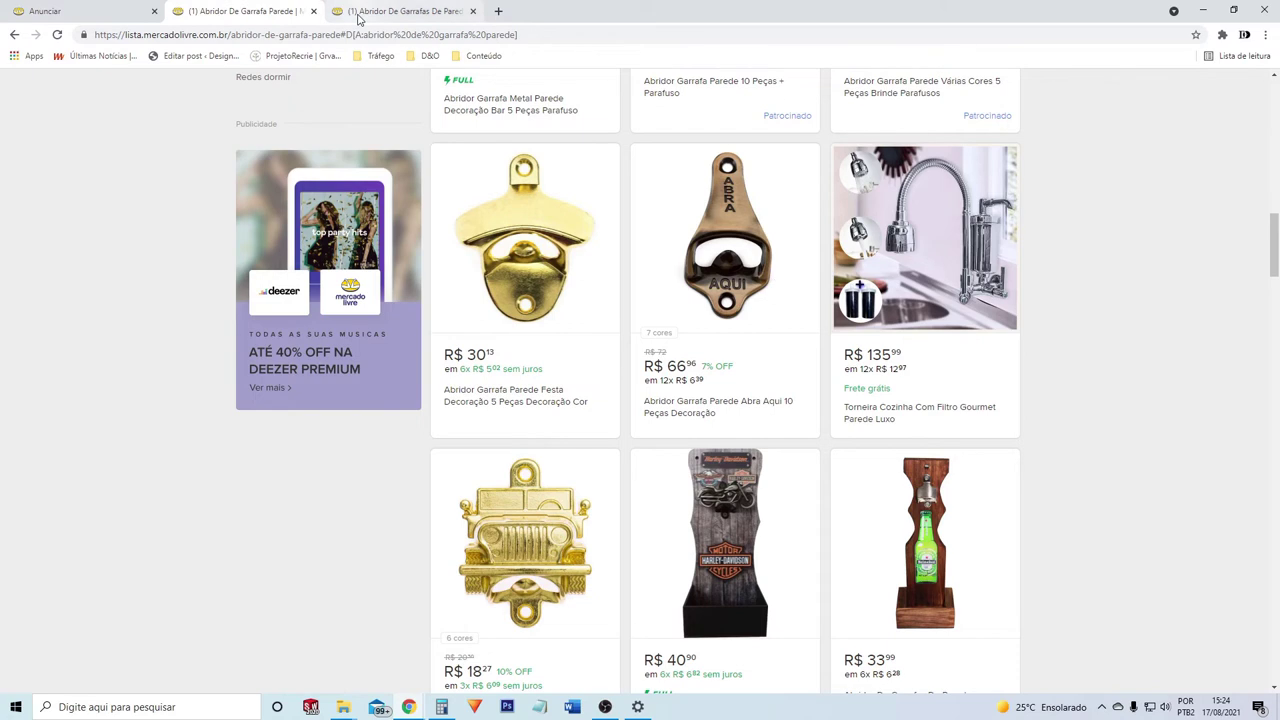
click(111, 20)
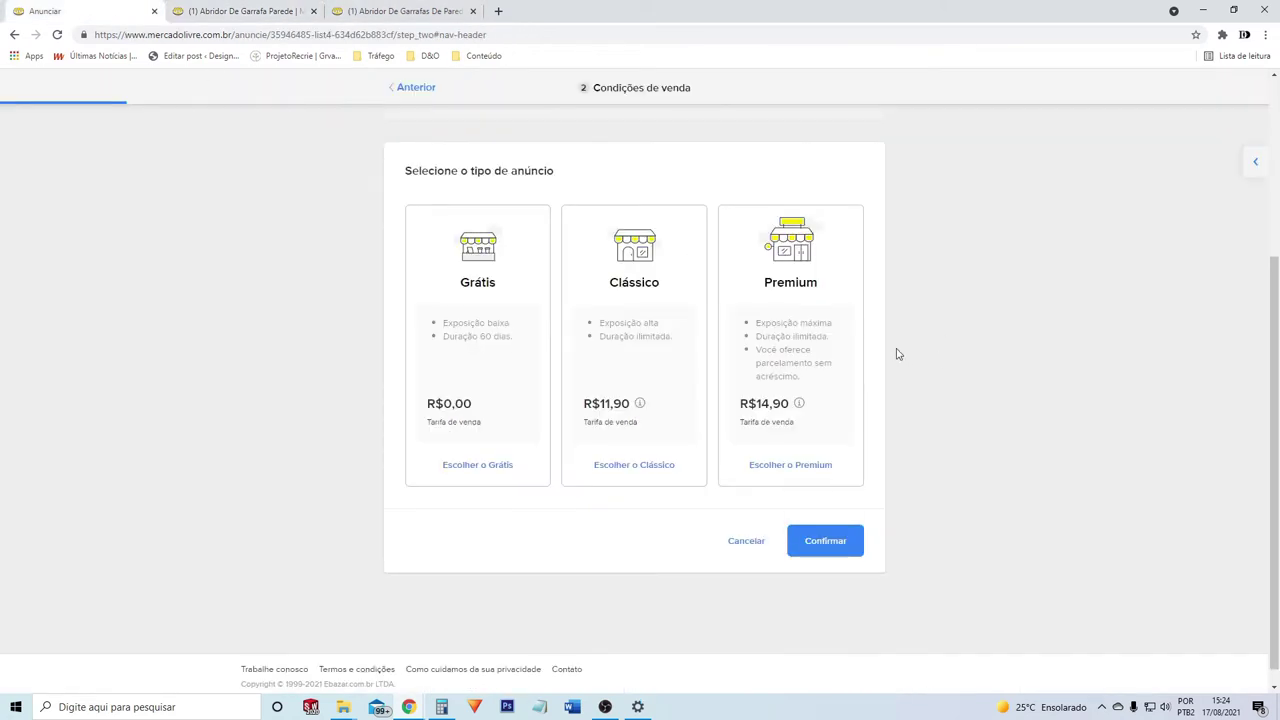
click(843, 538)
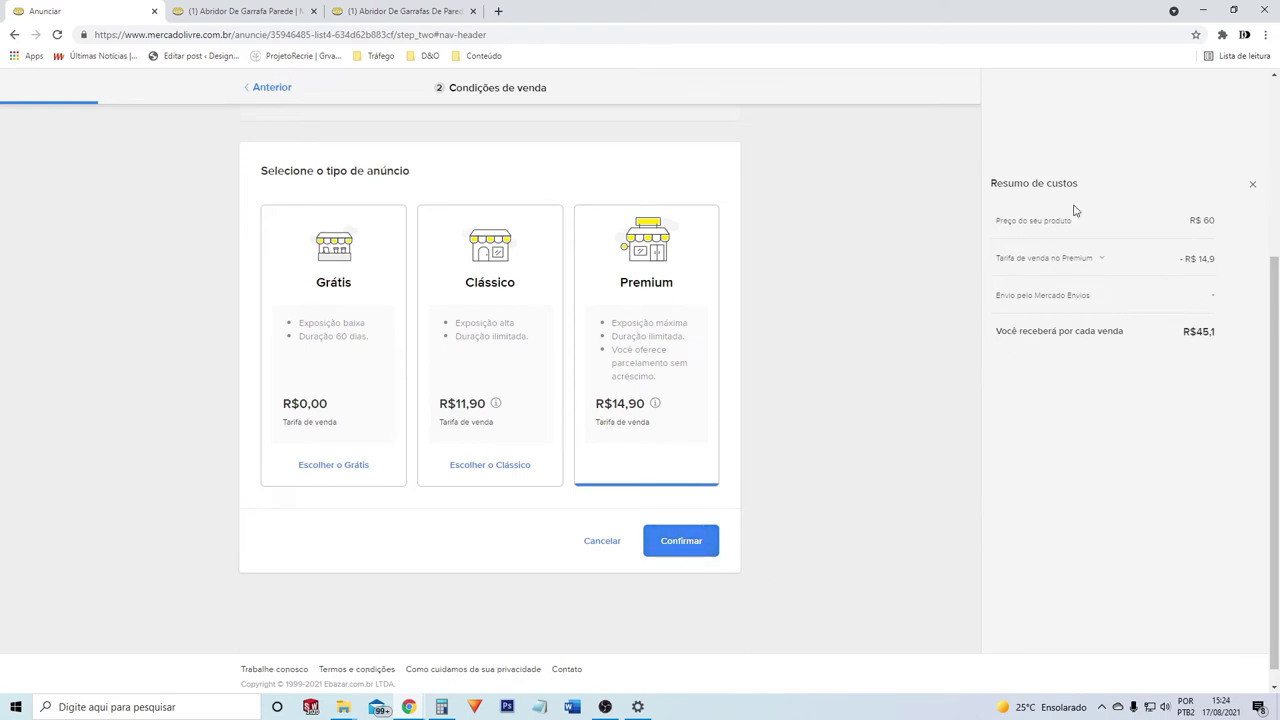
click(698, 543)
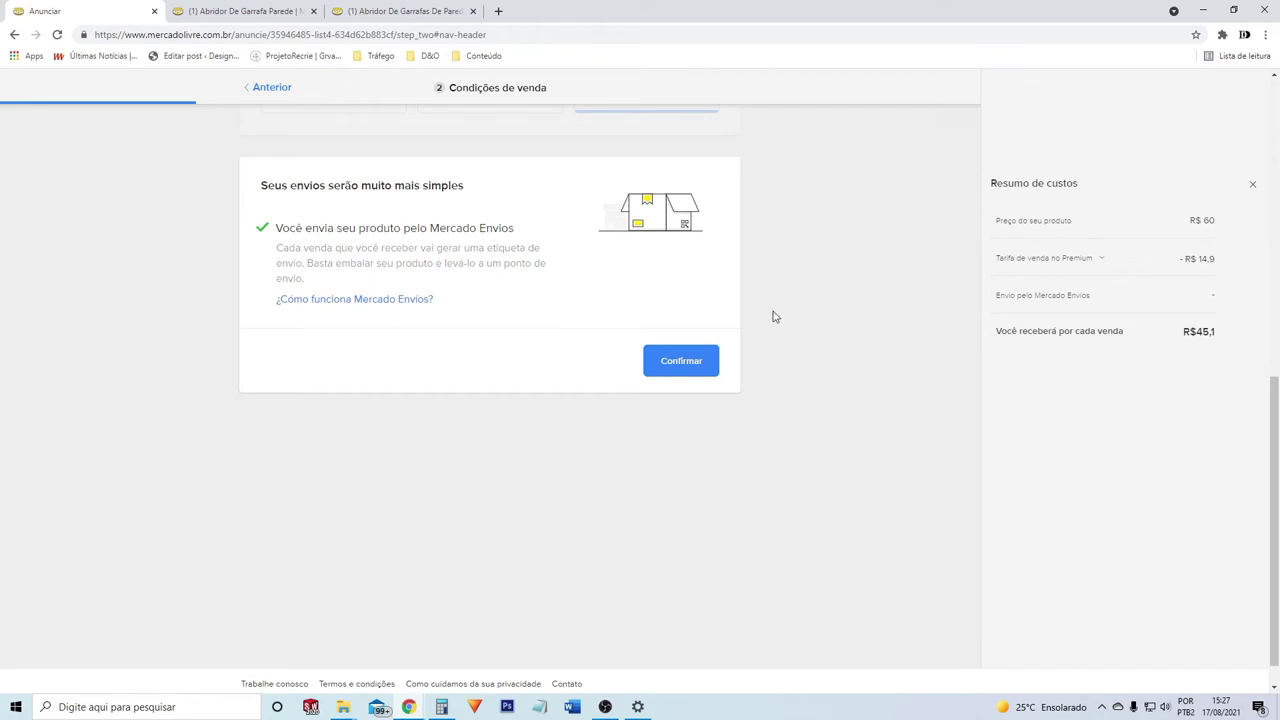
- Accept shipping through Mercado Envios and confirm the option of not offering free shipping
click(681, 364)
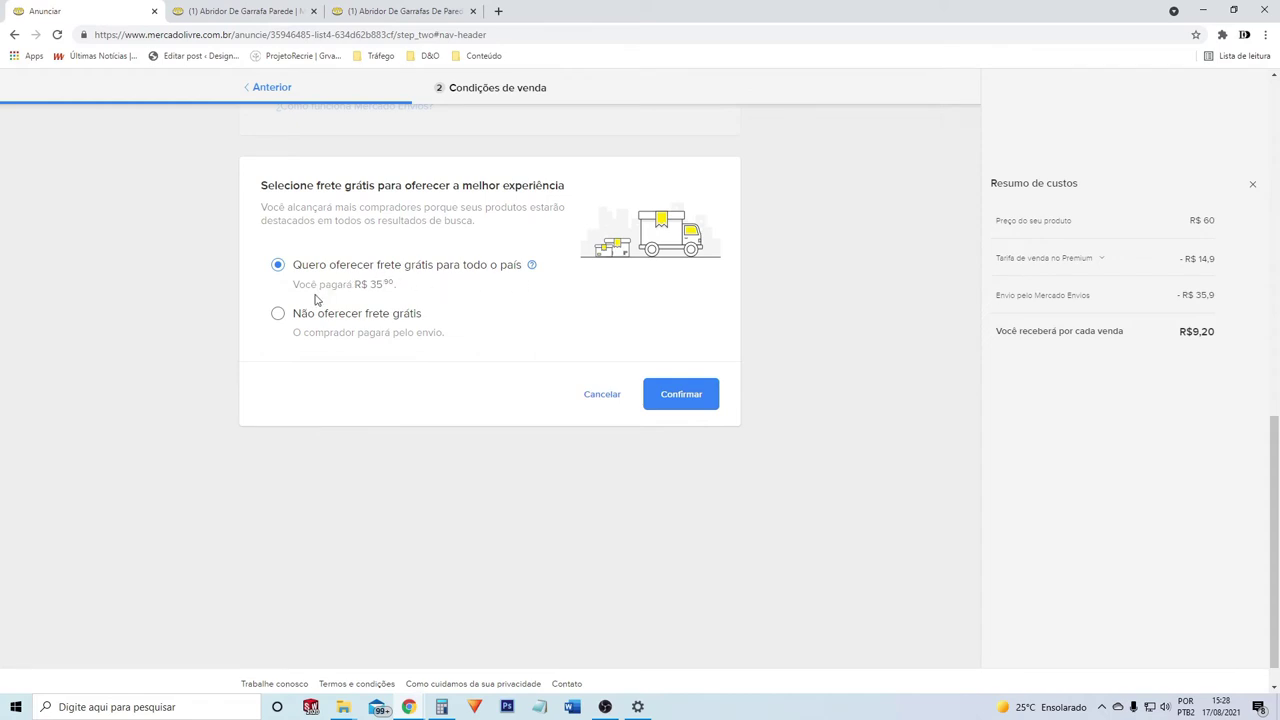
drag(368, 284, 396, 284)
click(466, 299)
click(278, 313)
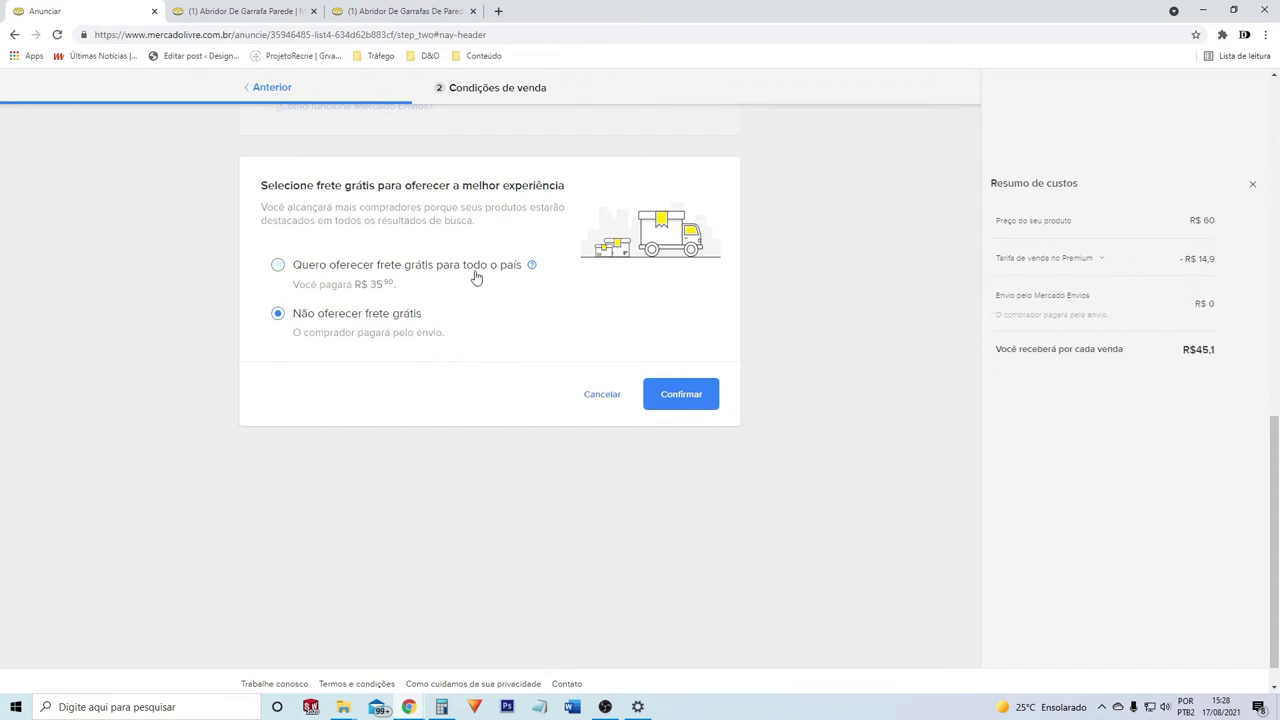
click(690, 396)
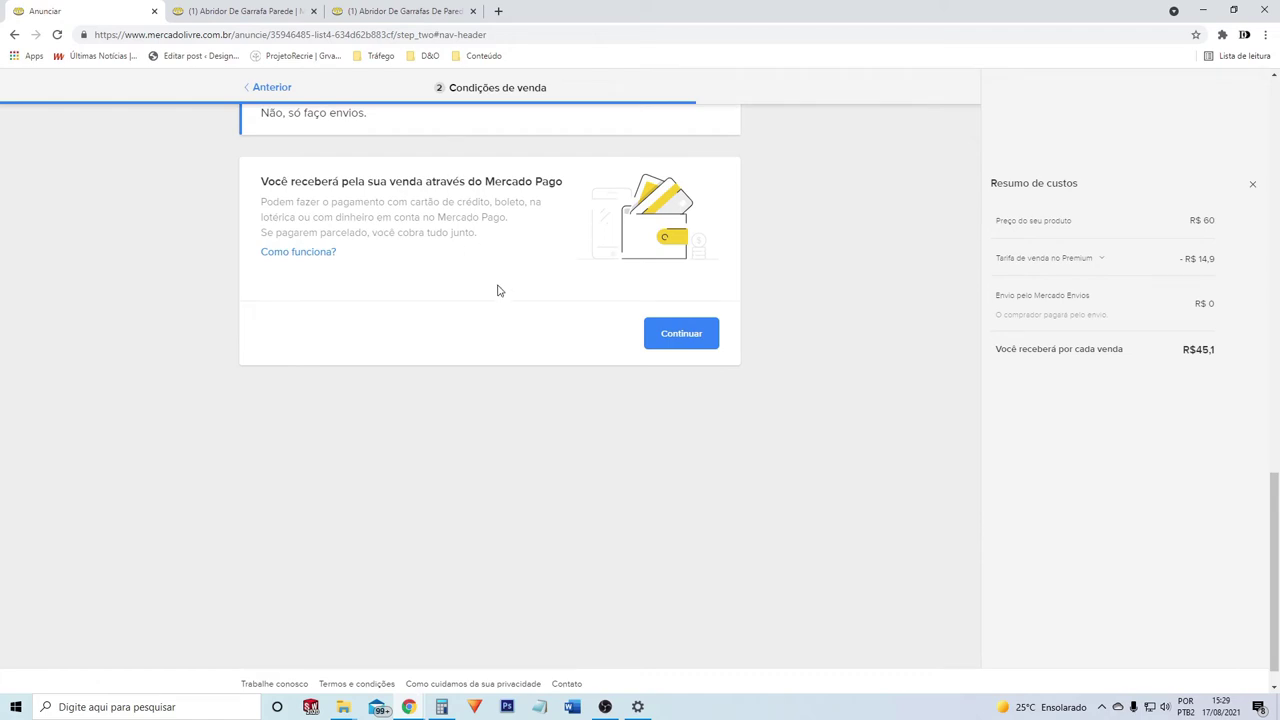
- Read the explanation of how Mercado Pago works, close it and continue past the payment section
click(306, 252)
click(306, 252)
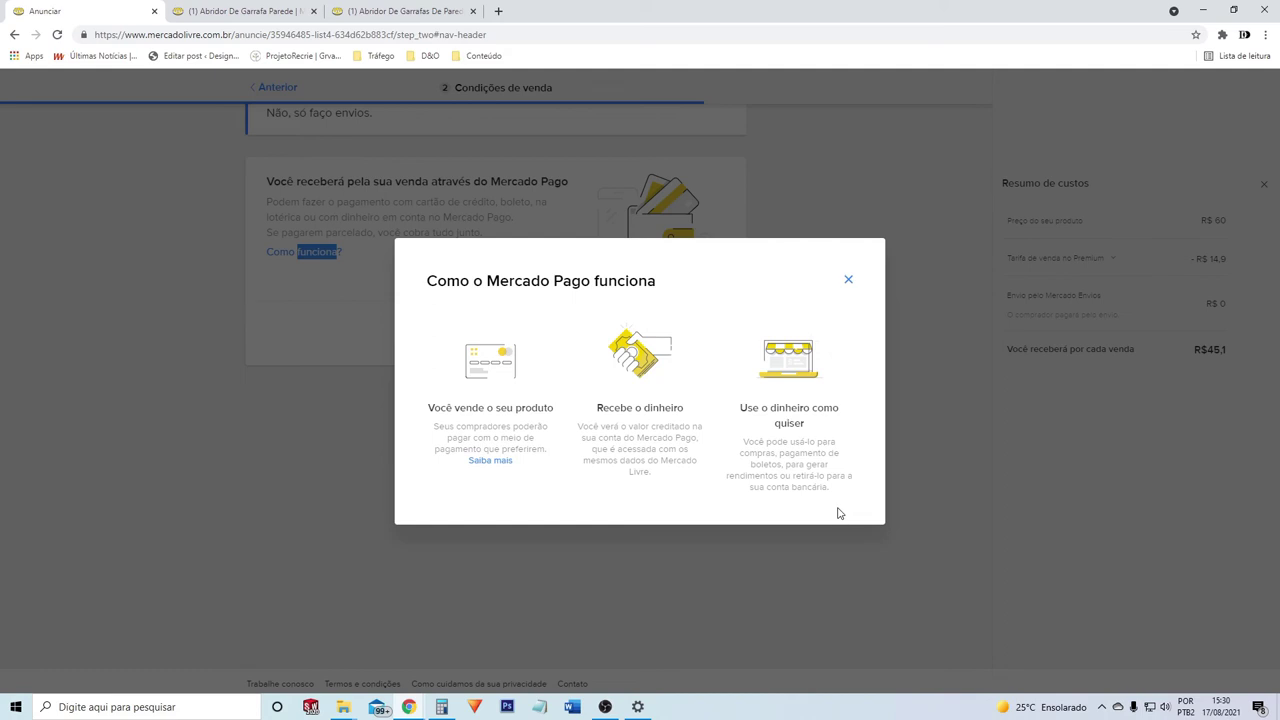
click(847, 282)
click(683, 337)
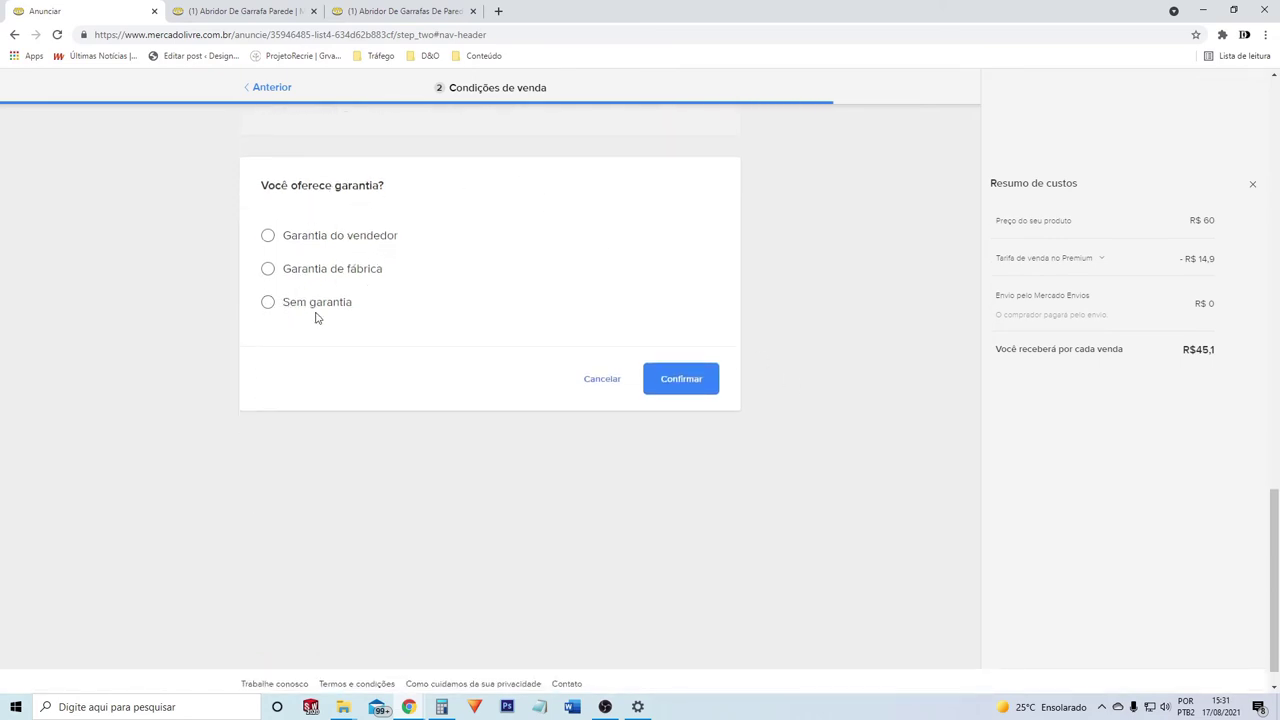
- Offer a seller's warranty of 3 months and confirm it
click(267, 235)
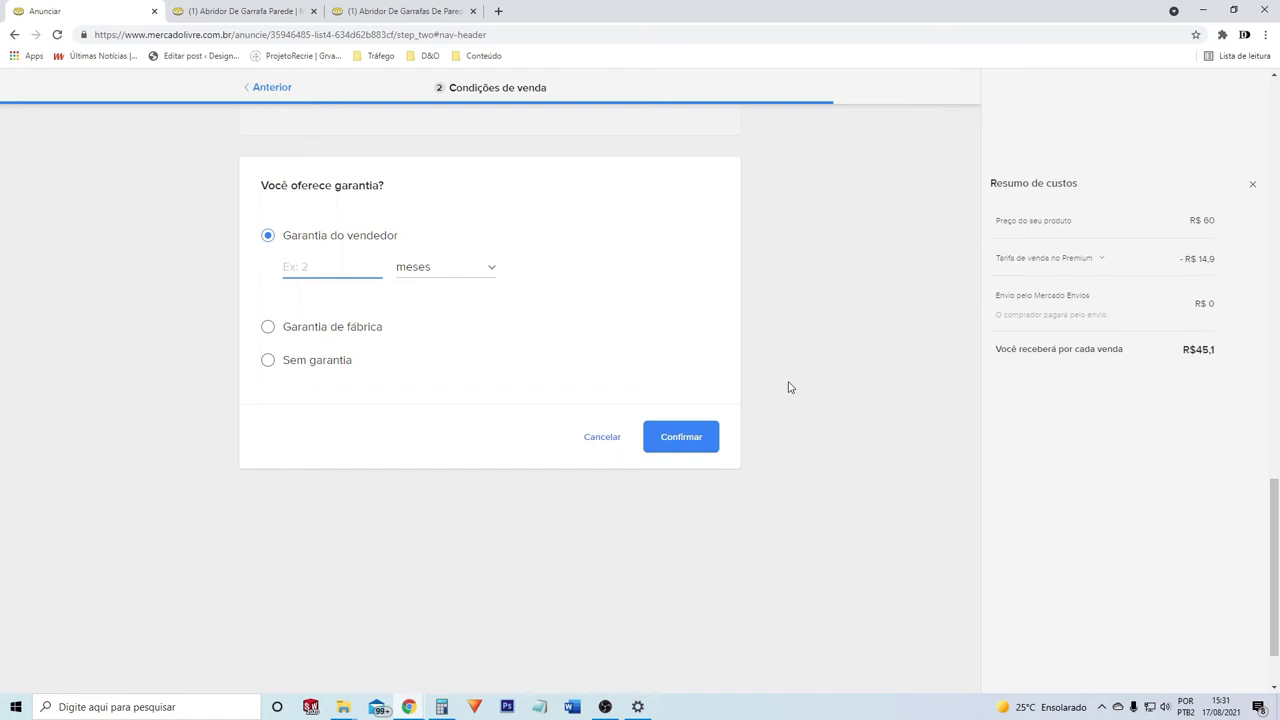
text(3)
click(700, 442)
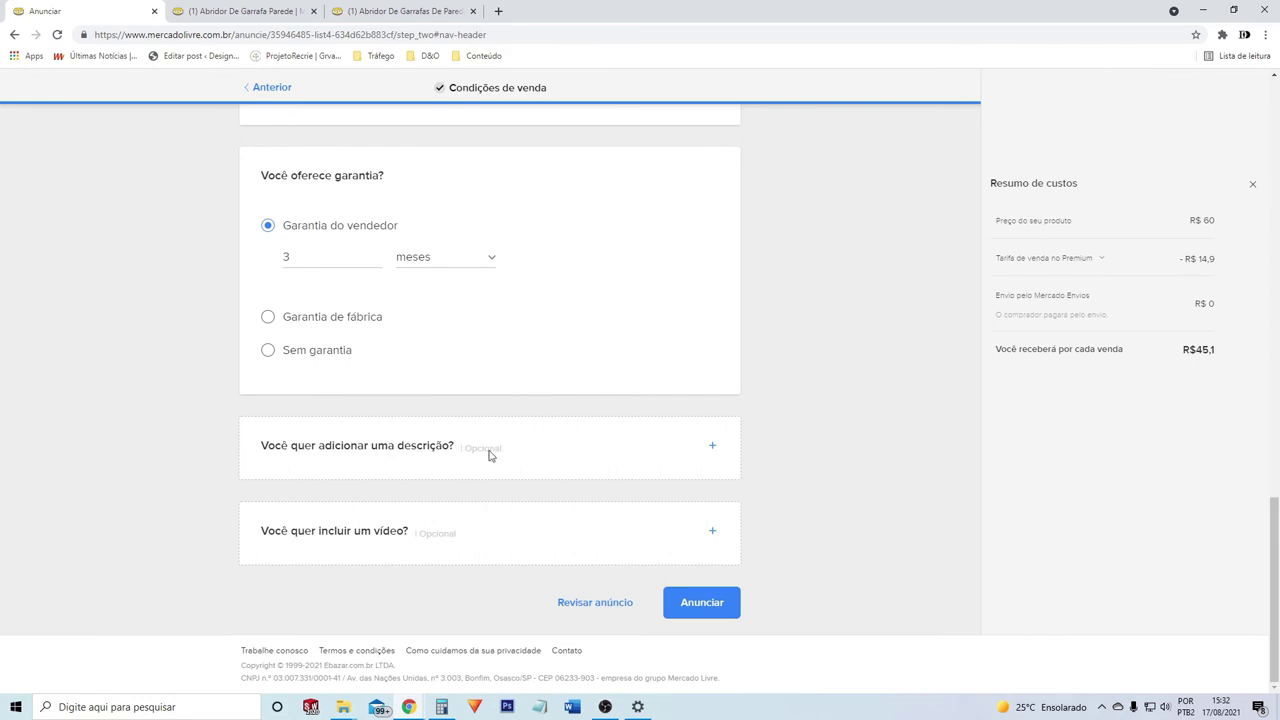
- Add a listing description beginning "Abridor de Garrafa de Parede feito com Madeiras de Demolição"
click(490, 451)
click(446, 568)
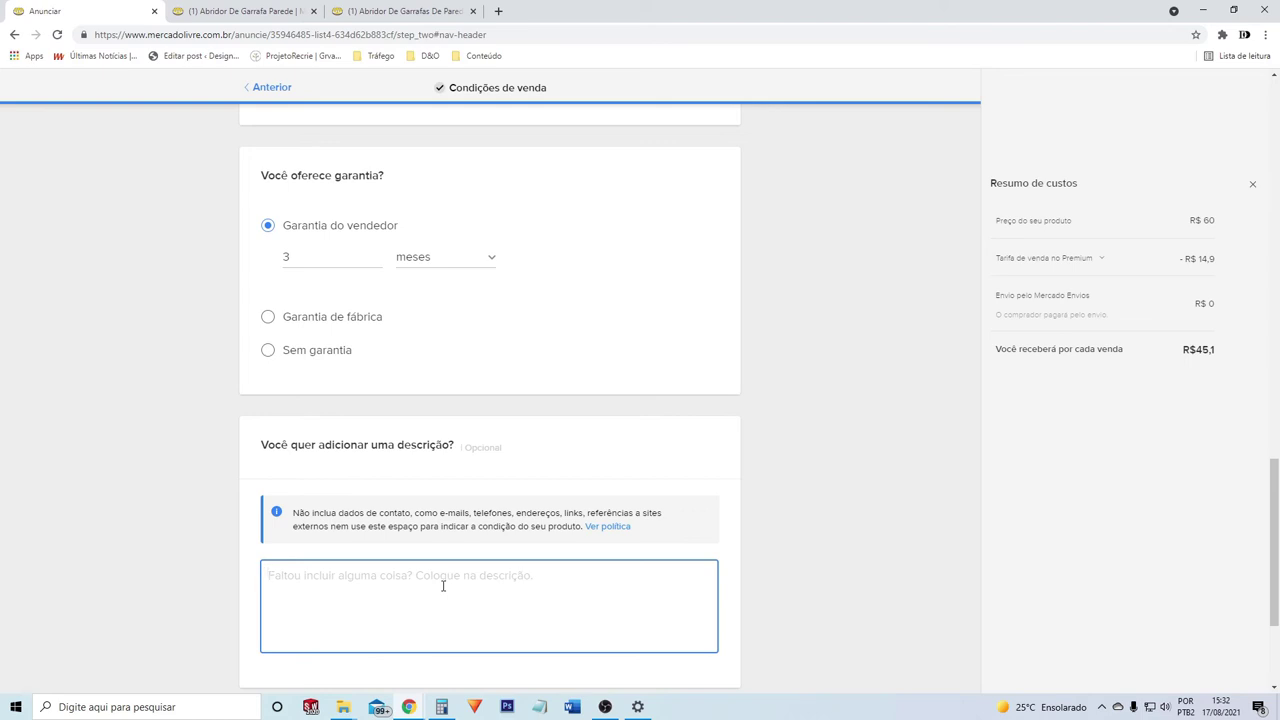
text(Abridor de Garrafa)
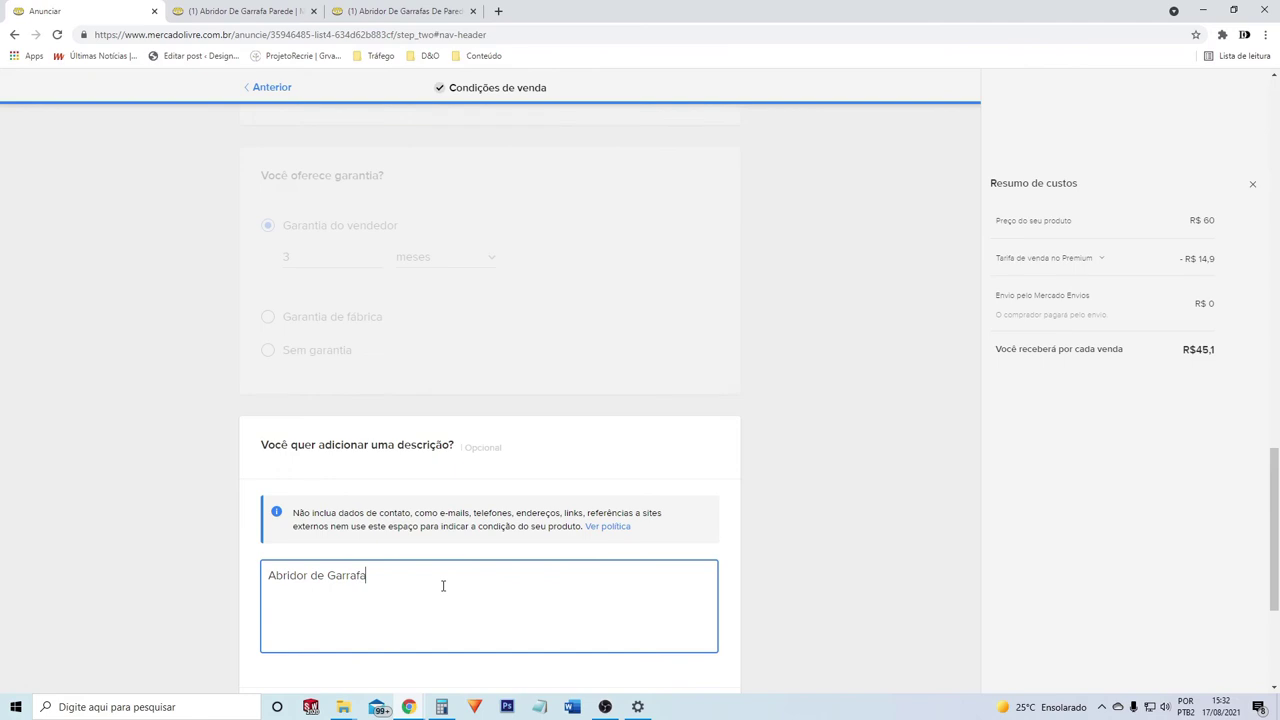
text( de Parede Feito com Madeira)
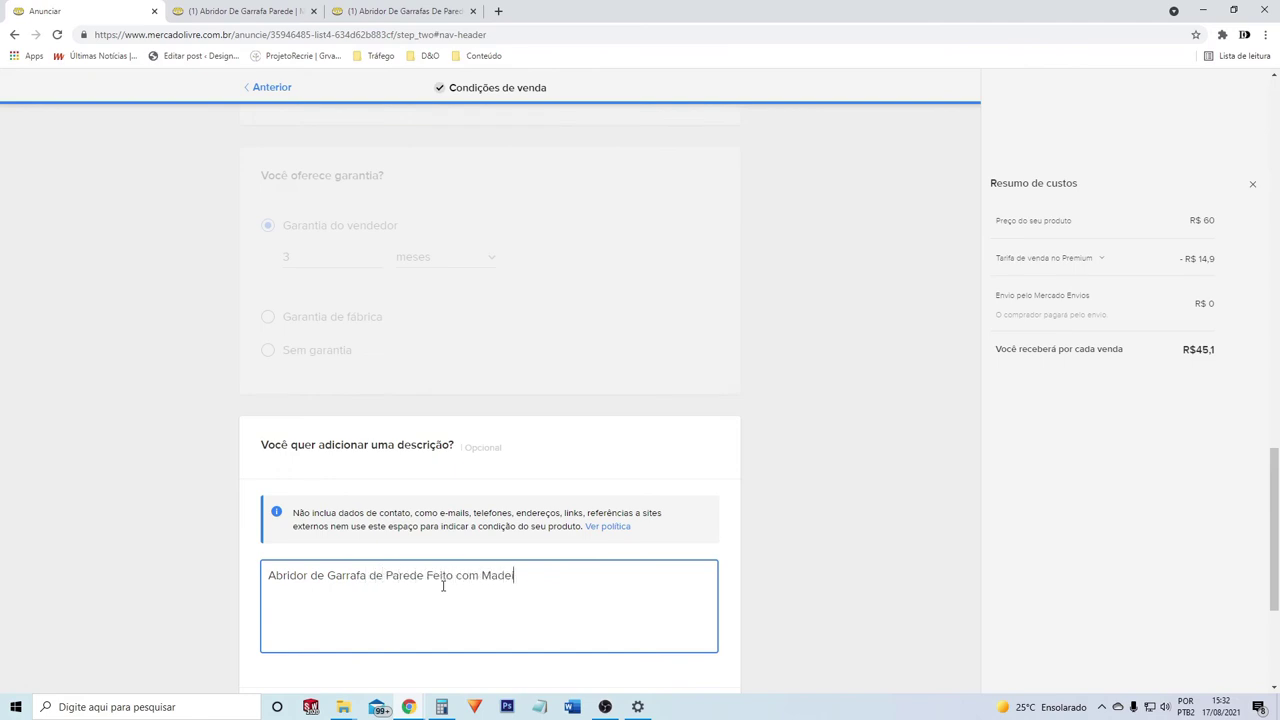
text(s de Demolic)
text(ão)
- Add "Produto Feito a mão, com Madeiras selecionadas, Acabamento Natural e um design Super Moderno." and a paragraph about the sturdy wall mounting to the description
text(. Pr)
text(oduto Feito )
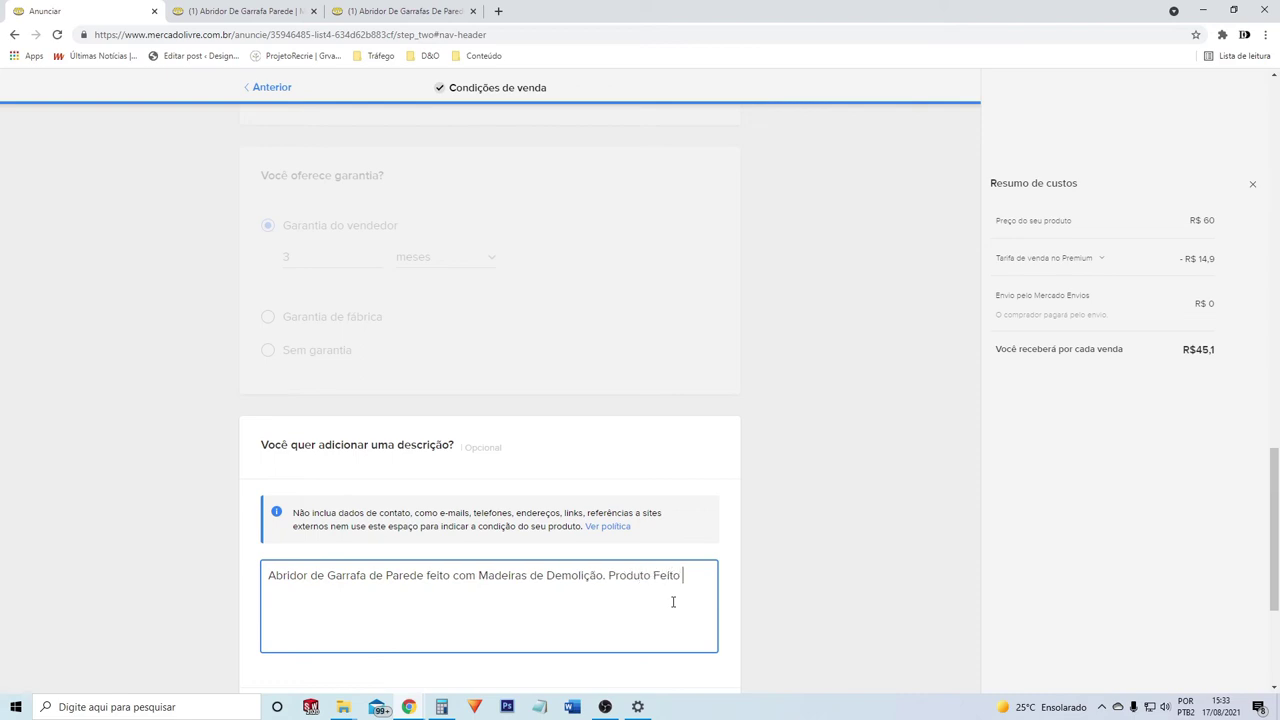
text(a mão,)
text(com madeiras selecionadas)
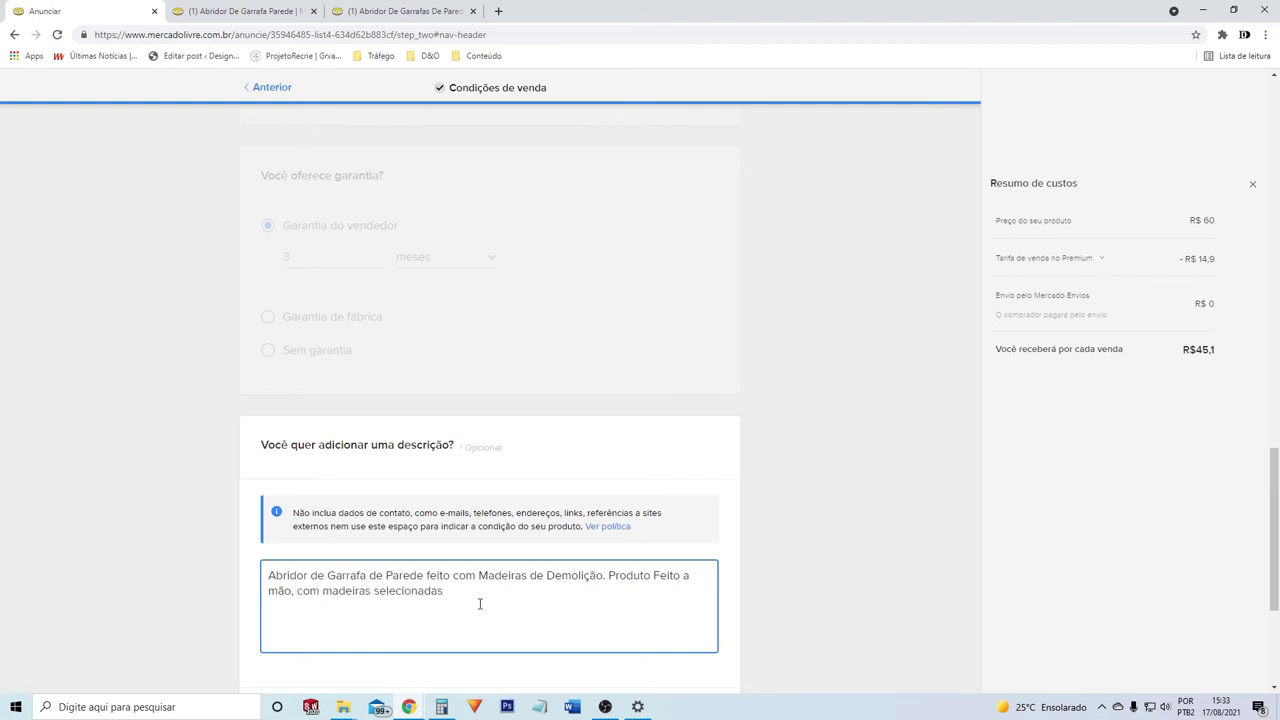
text(, acabamento natural)
click(461, 591)
key(BackSpace)
text(A)
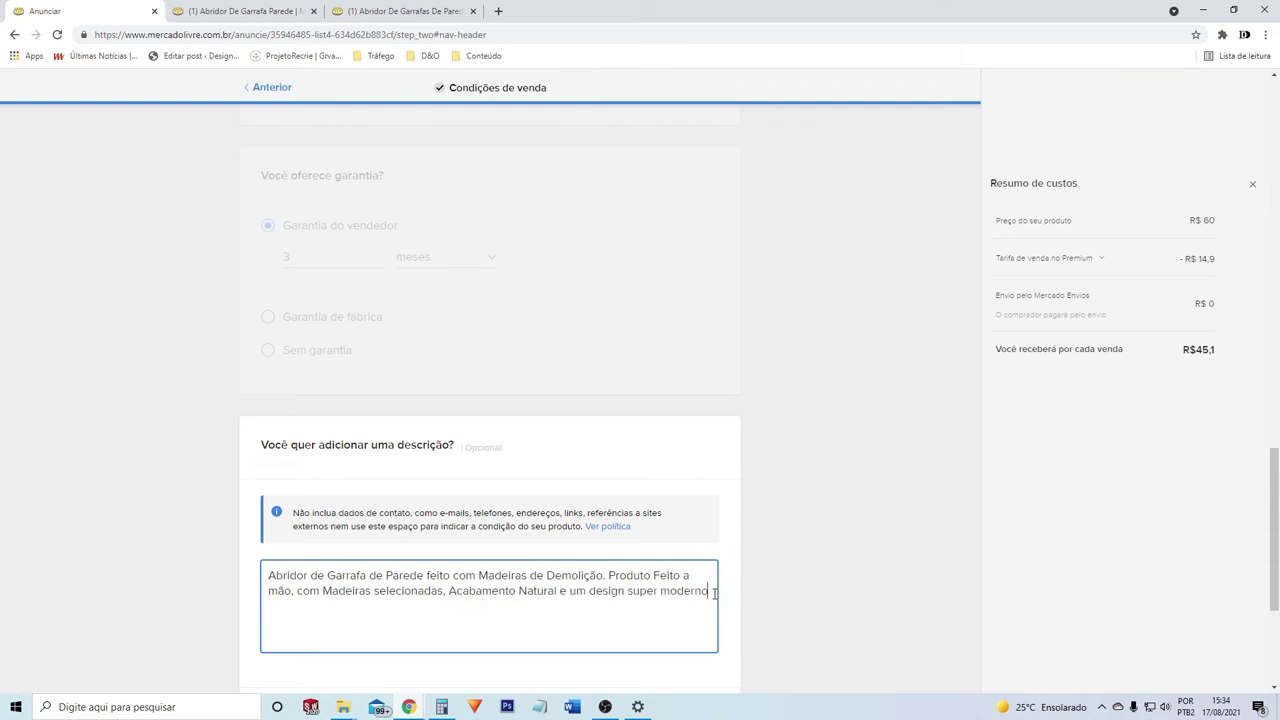
text(.)
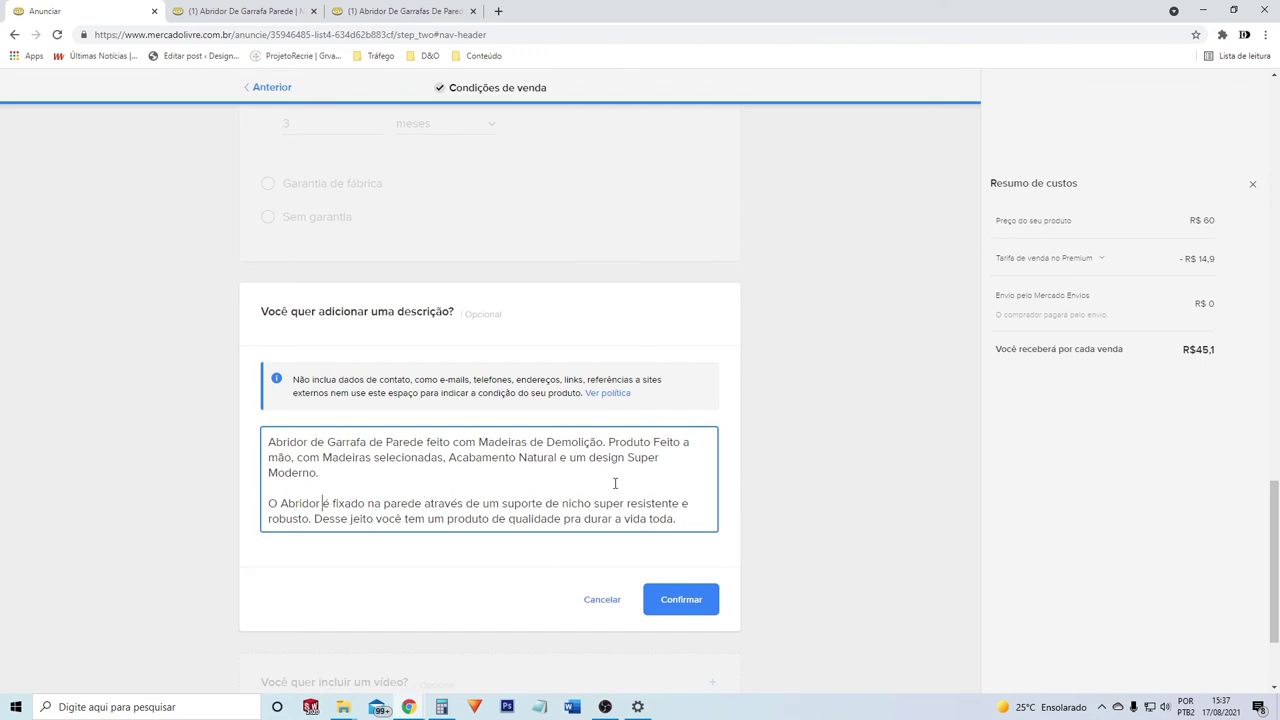
- Confirm the finished description and publish the listing without including a video
scroll(650, 480, down, 1)
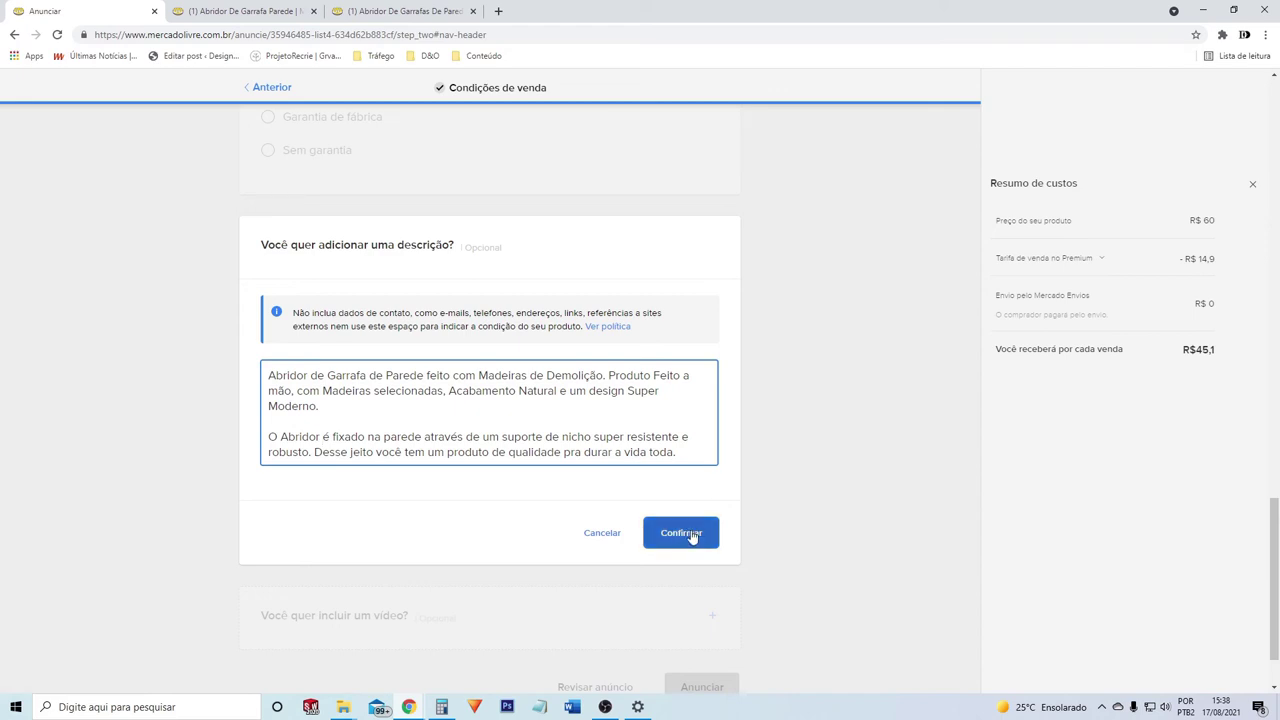
click(691, 458)
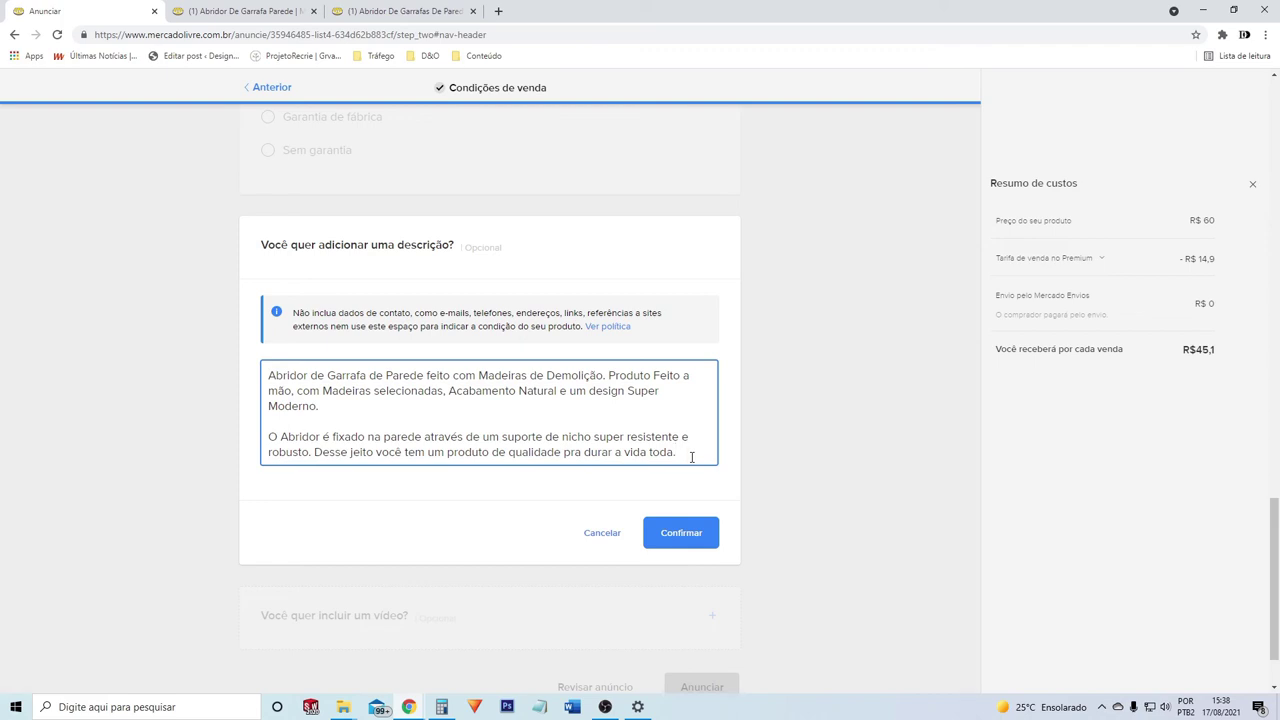
click(681, 532)
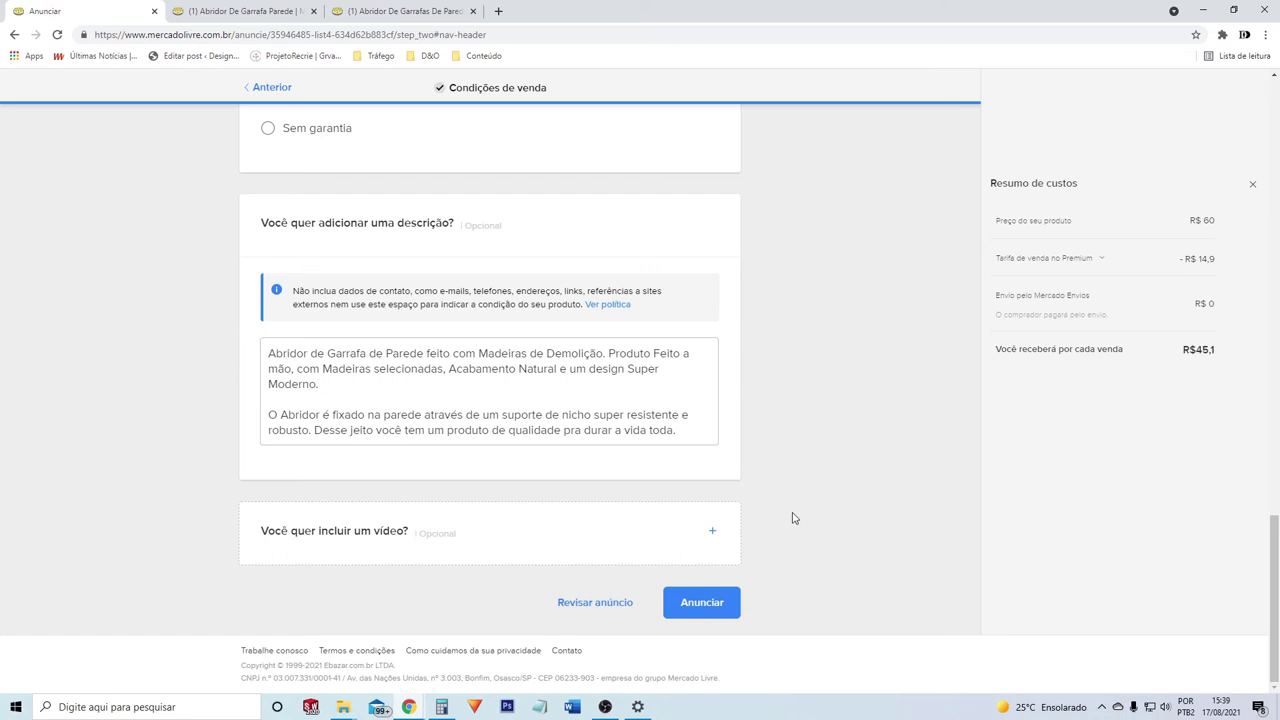
click(715, 604)
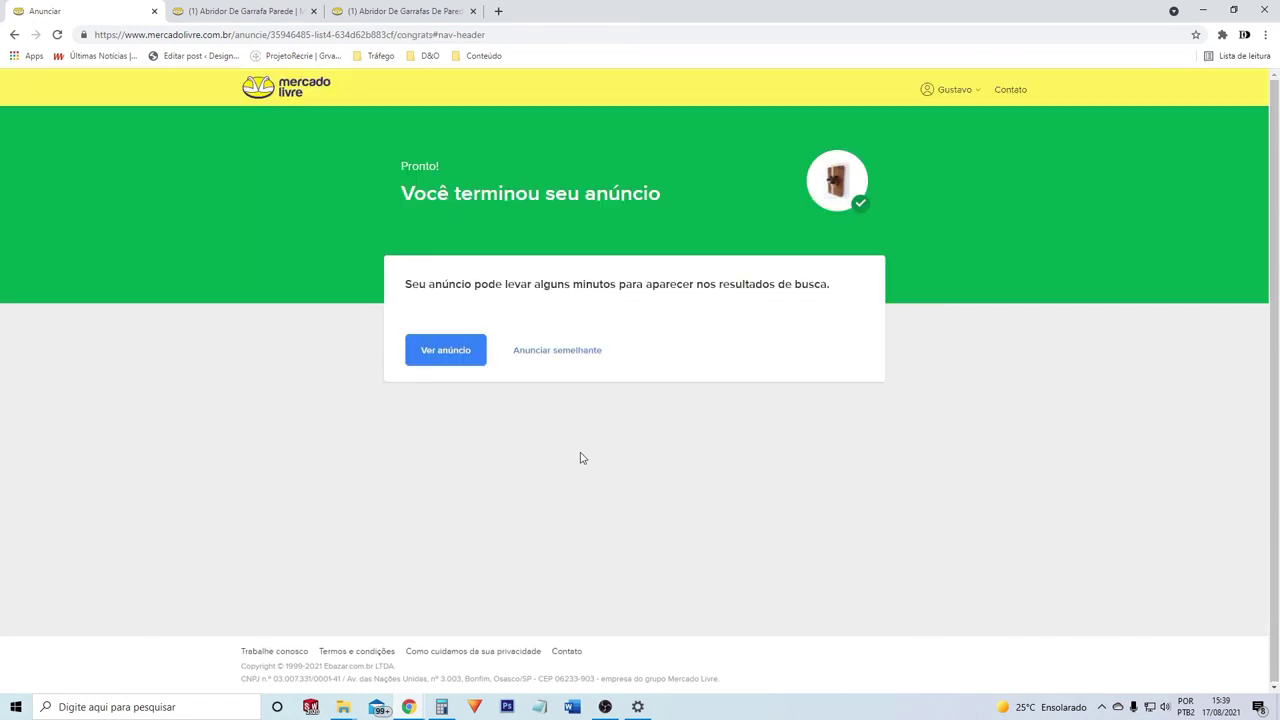
- Open the published listing and review its photos, price, delivery details and seller information
click(451, 358)
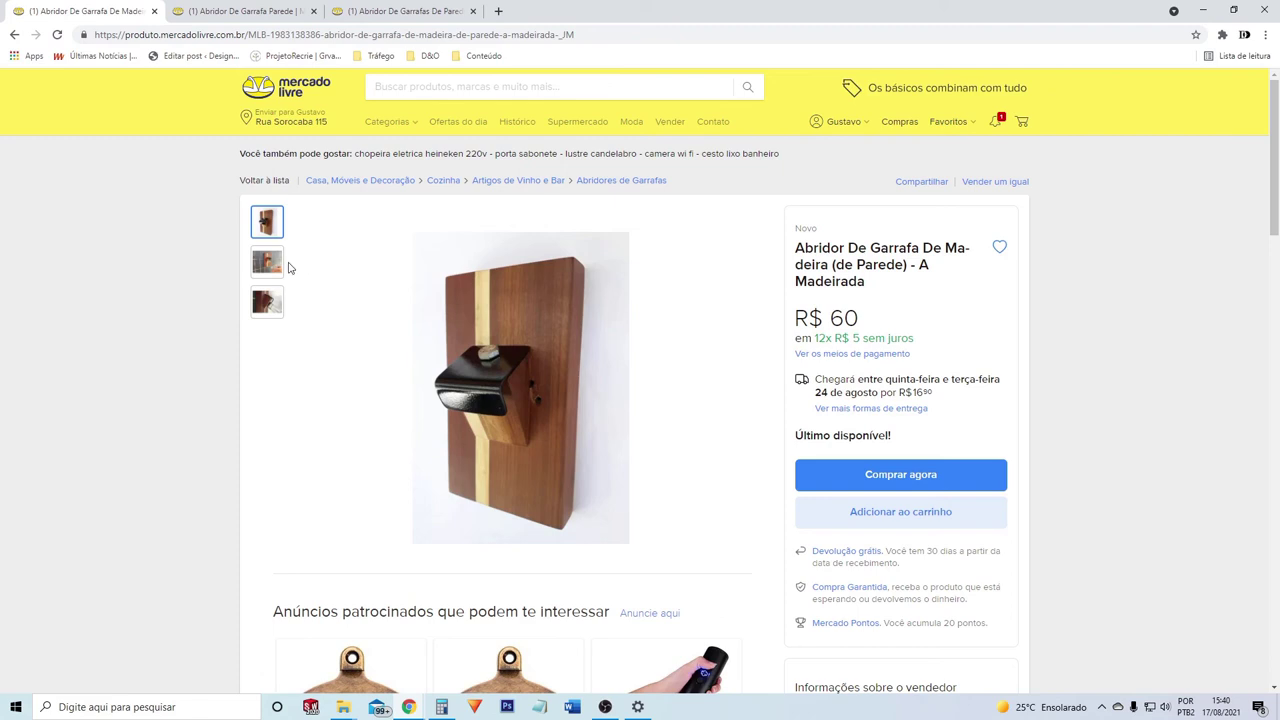
mouse_move(274, 263)
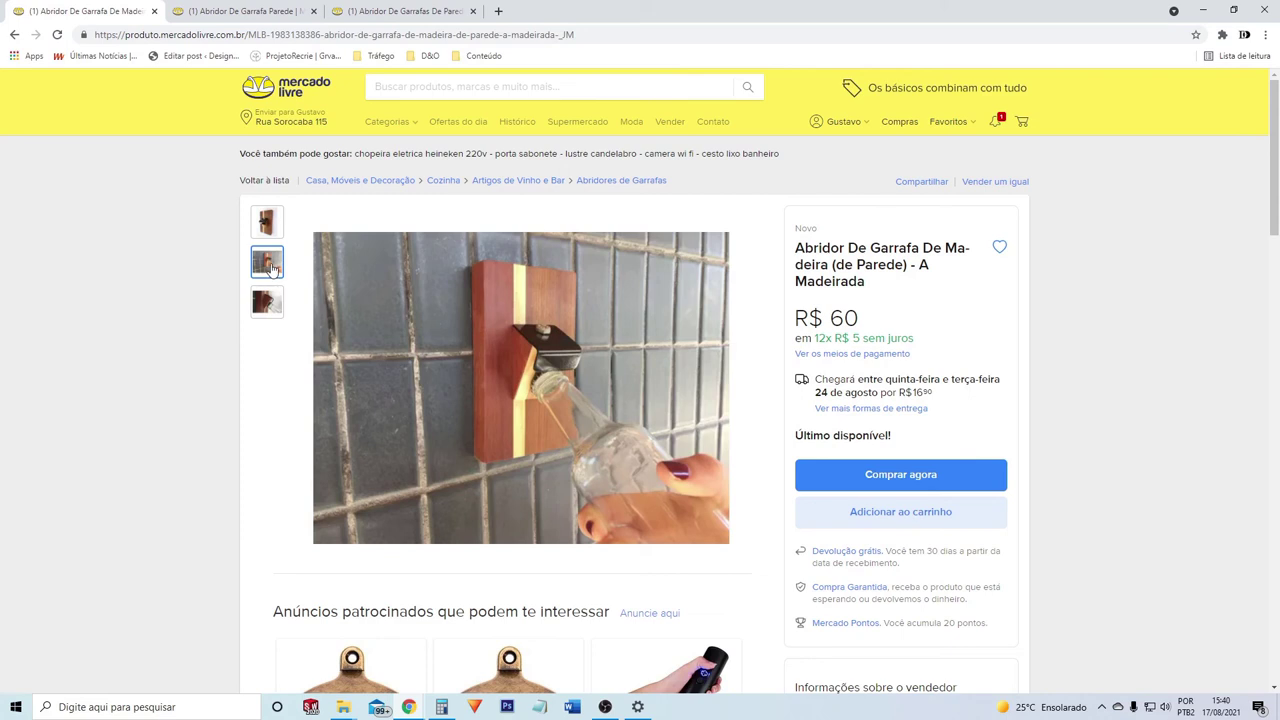
mouse_move(269, 309)
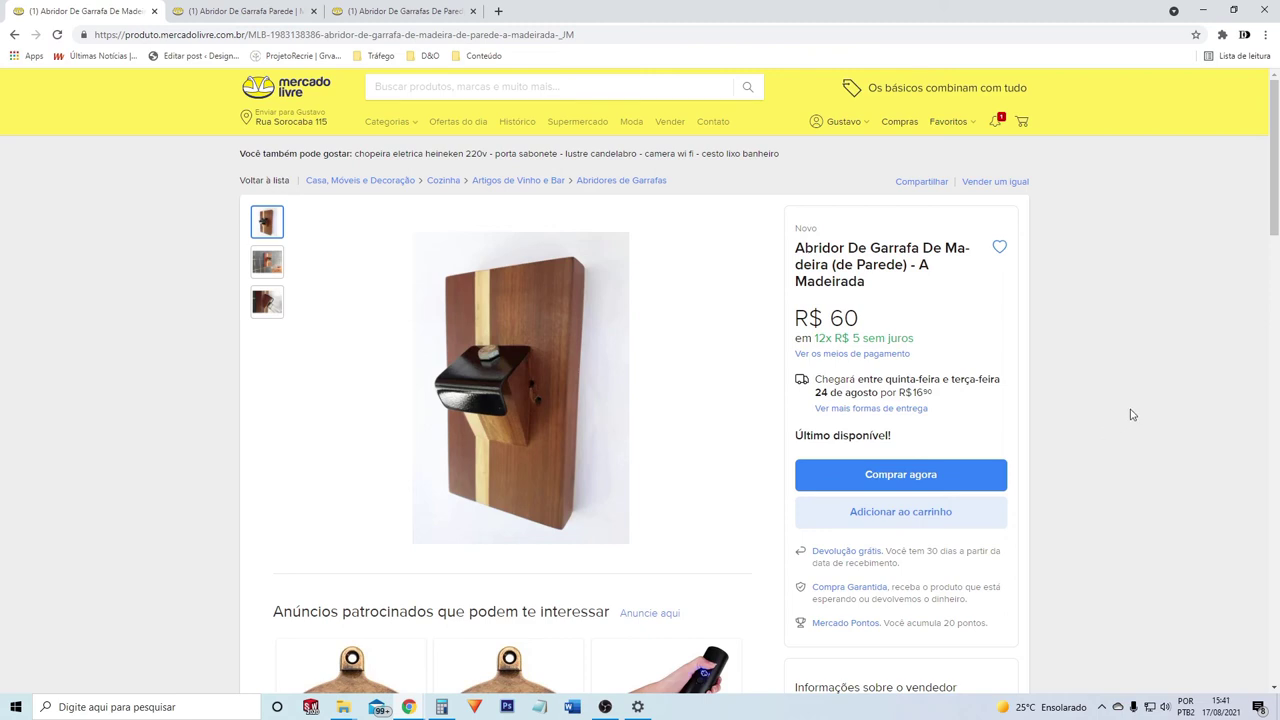
scroll(791, 380, down, 2)
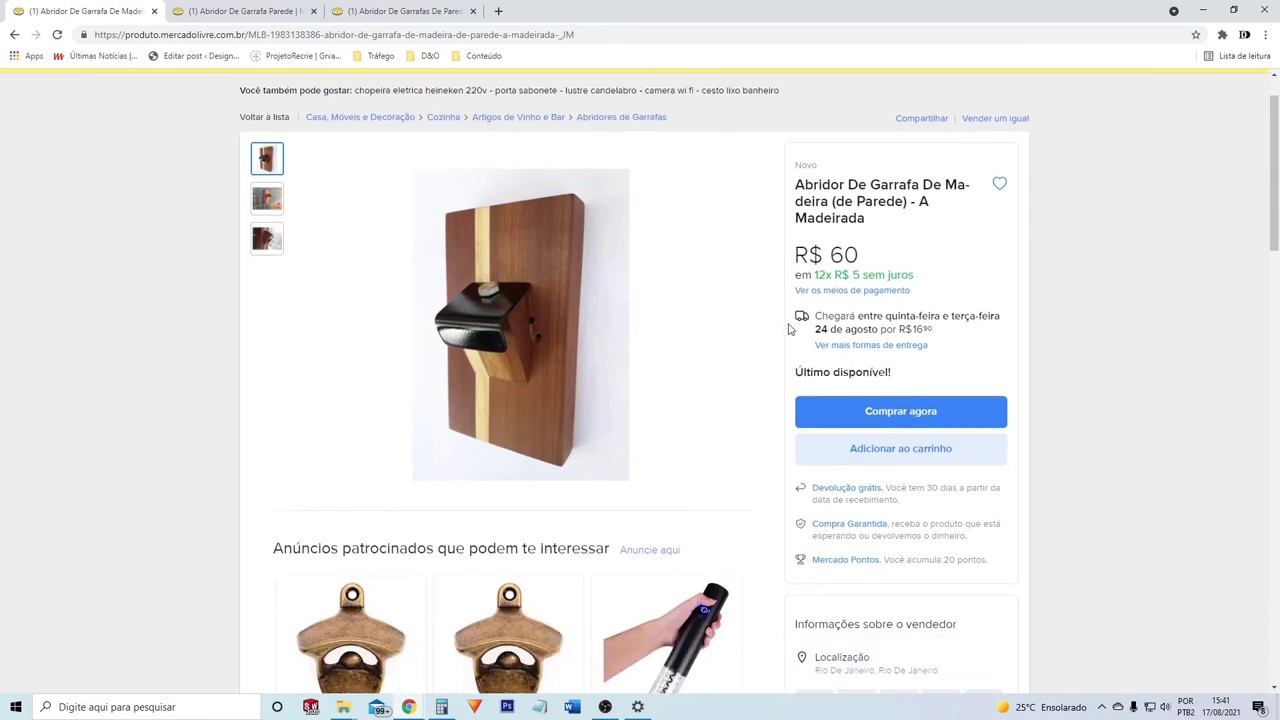
scroll(791, 428, down, 1)
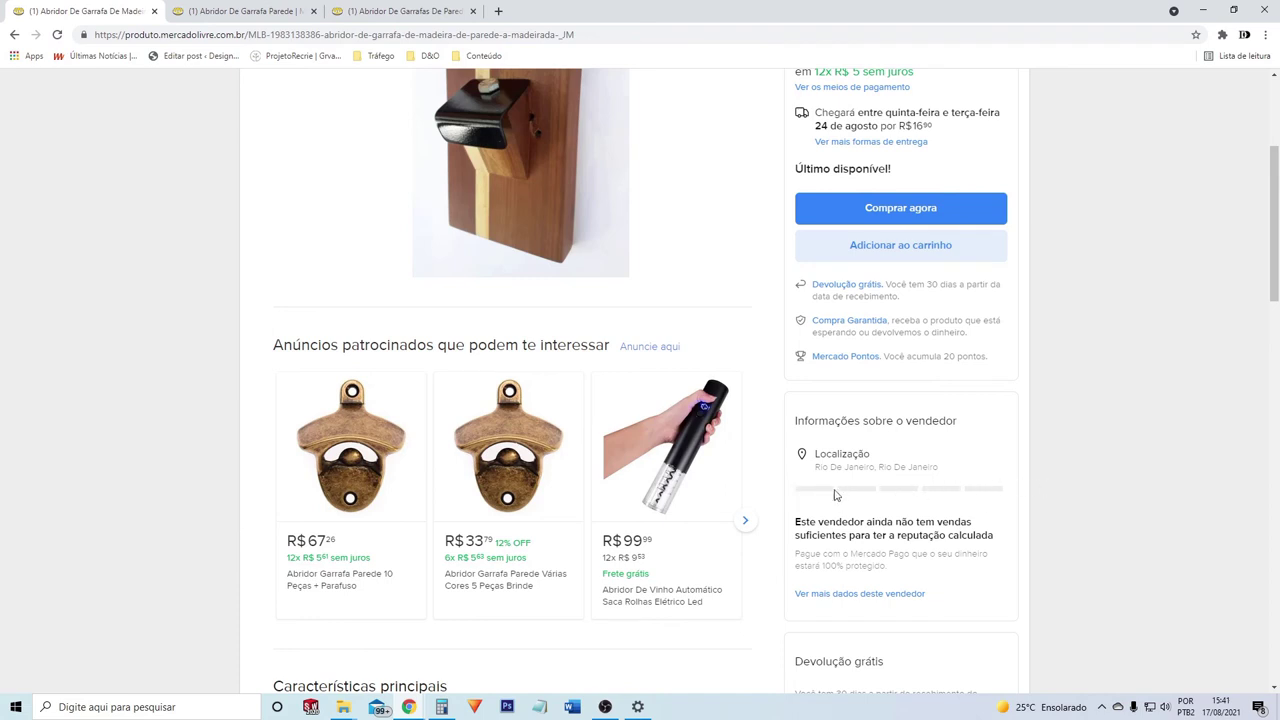
- Switch to the competing vintage wall opener listing and examine its shipping terms and seller reputation
click(264, 14)
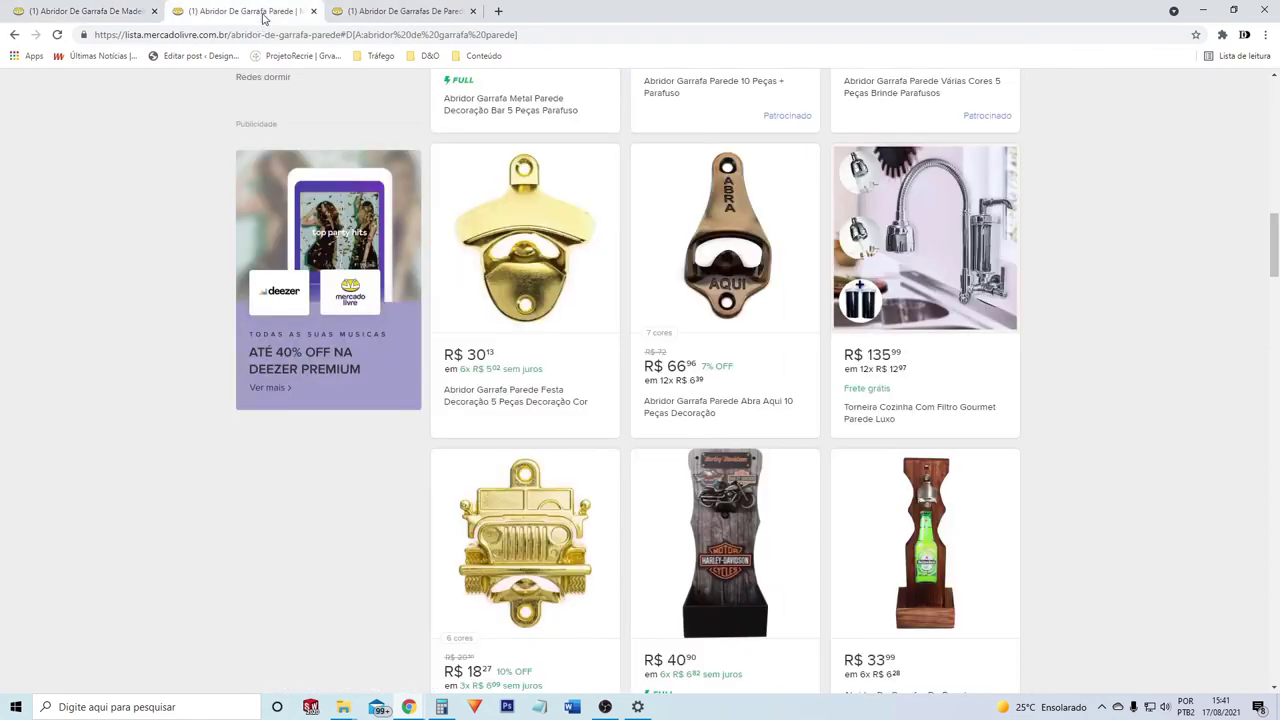
scroll(828, 345, up, 10)
click(385, 10)
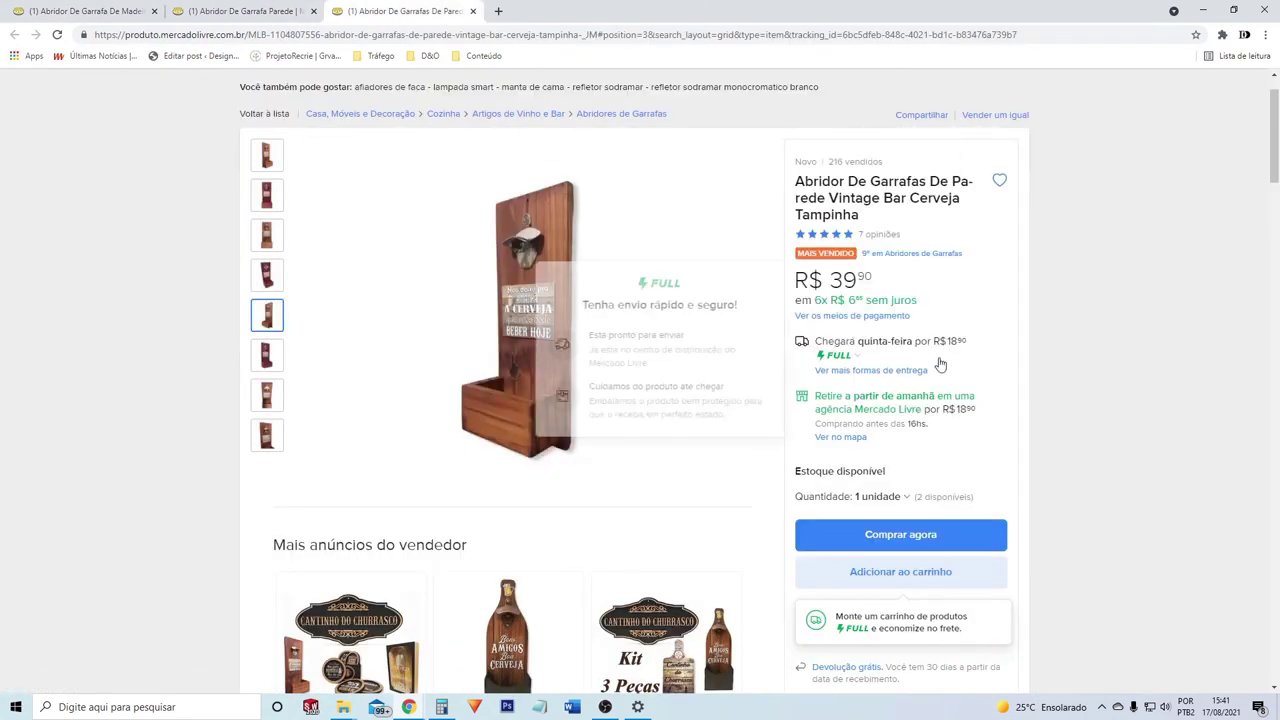
scroll(911, 360, down, 2)
scroll(917, 514, down, 2)
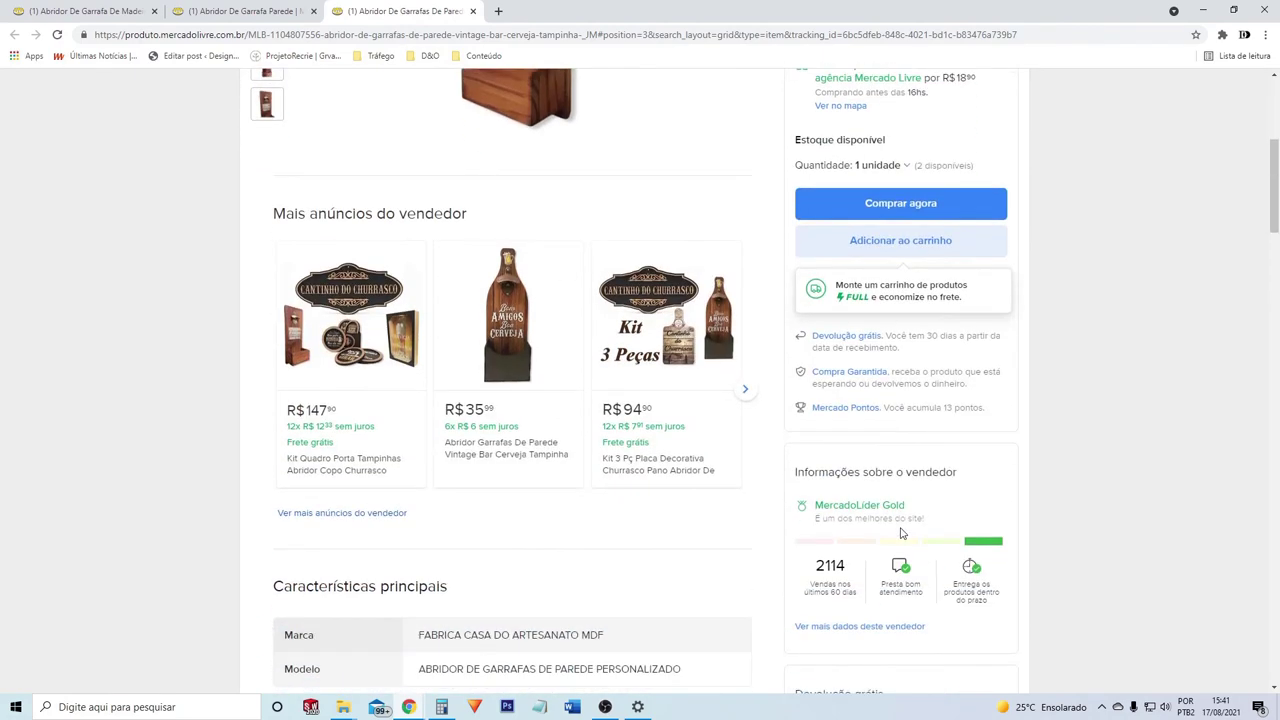
scroll(901, 534, down, 1)
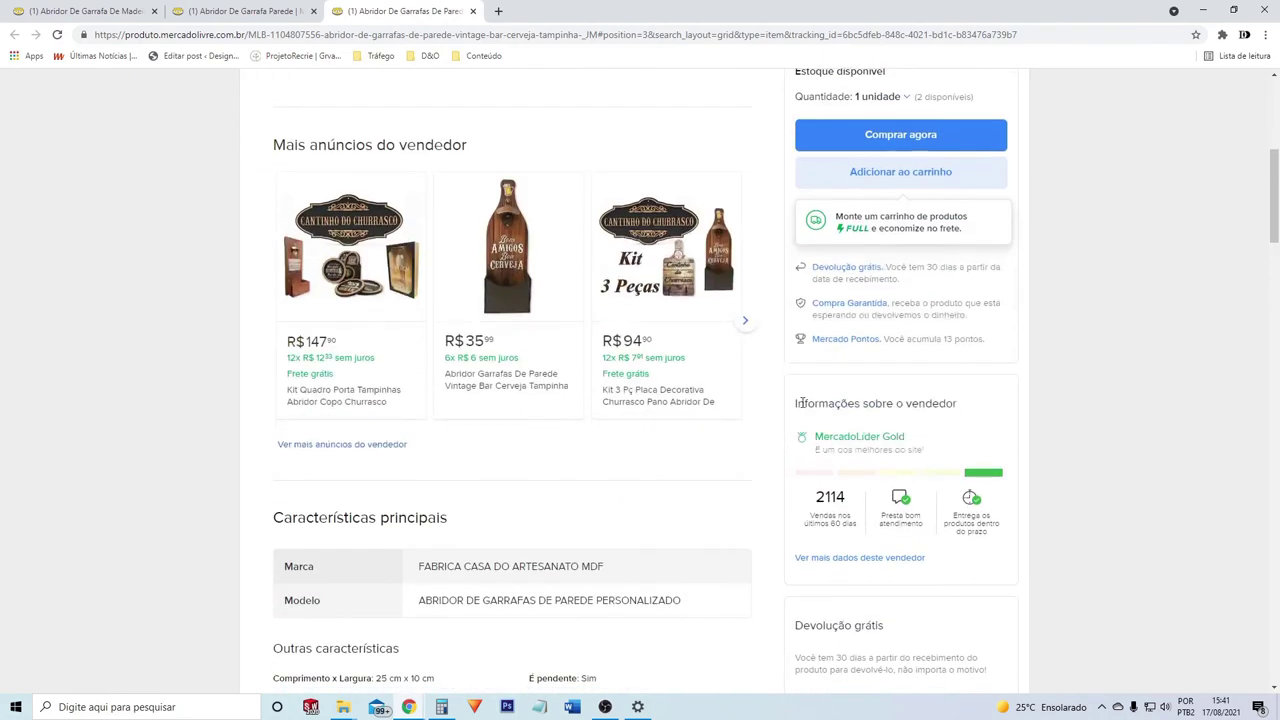